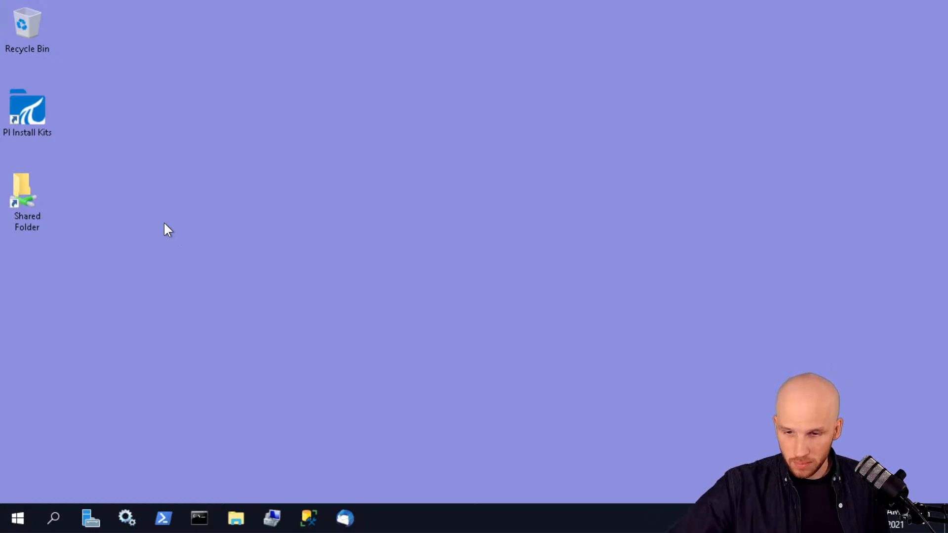
Switch Edge to the 10202-PISRV01 remote session tab.
{"action": "mouse_move", "coordinate": [151, 4]}
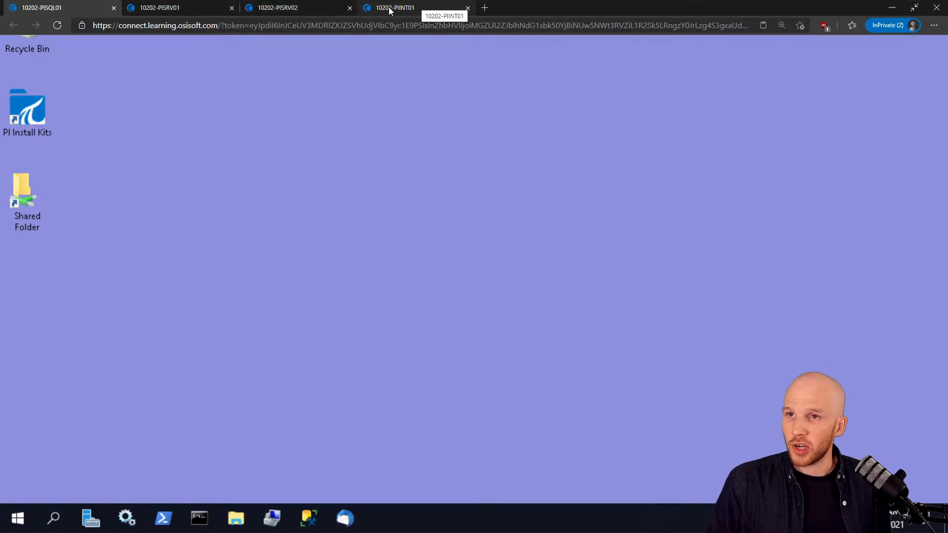
{"action": "left_click", "coordinate": [178, 8]}
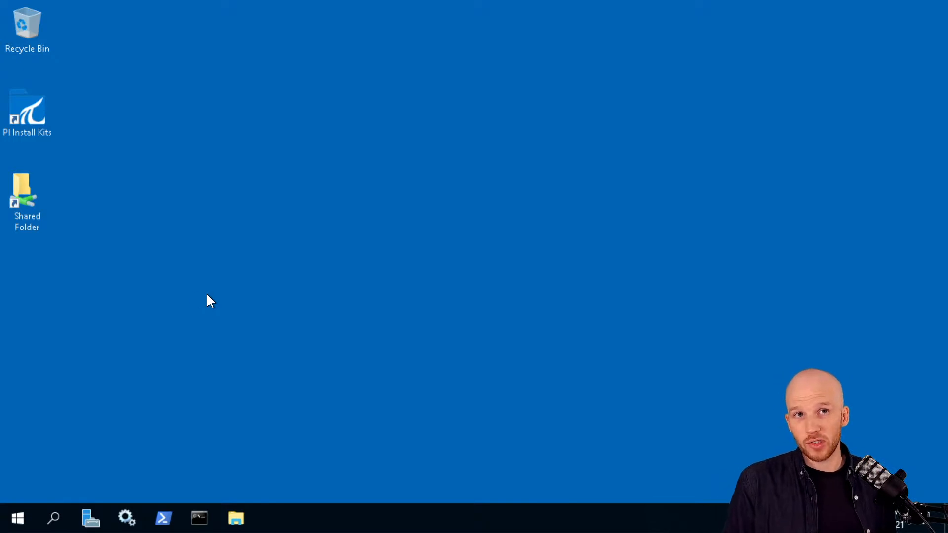
Launch PI System Management Tools from the Start menu's PI System folder.
{"action": "left_click", "coordinate": [17, 519]}
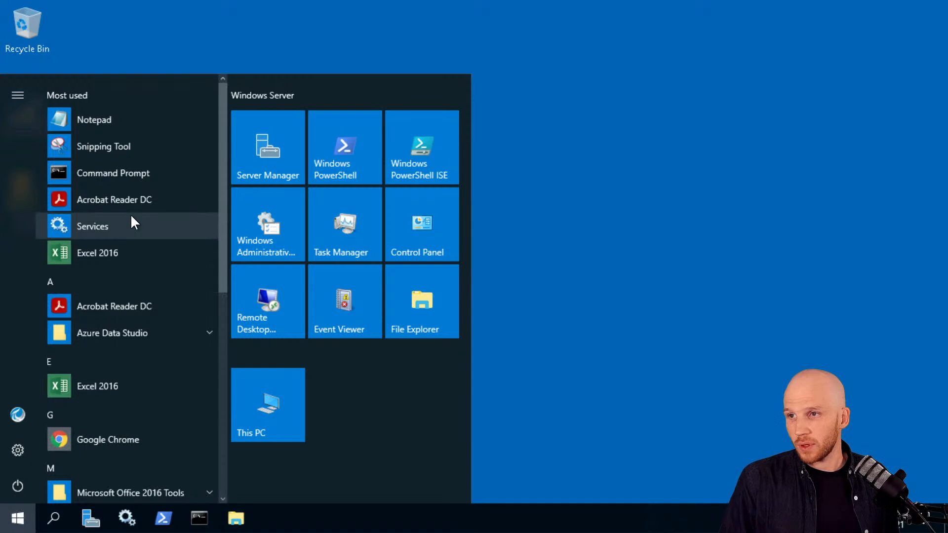
{"action": "scroll", "coordinate": [131, 215], "scroll_direction": "down", "scroll_amount": 5}
{"action": "left_click", "coordinate": [112, 230]}
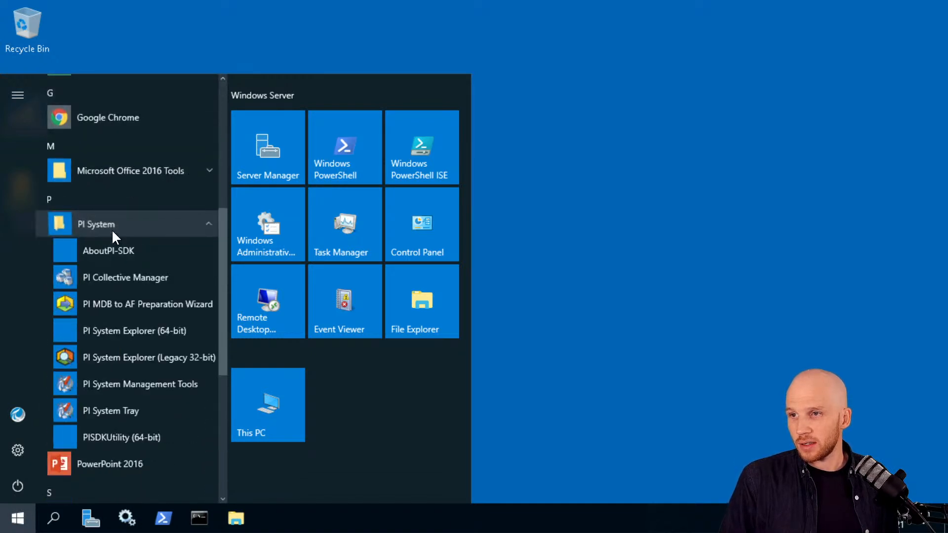
{"action": "left_click", "coordinate": [110, 383]}
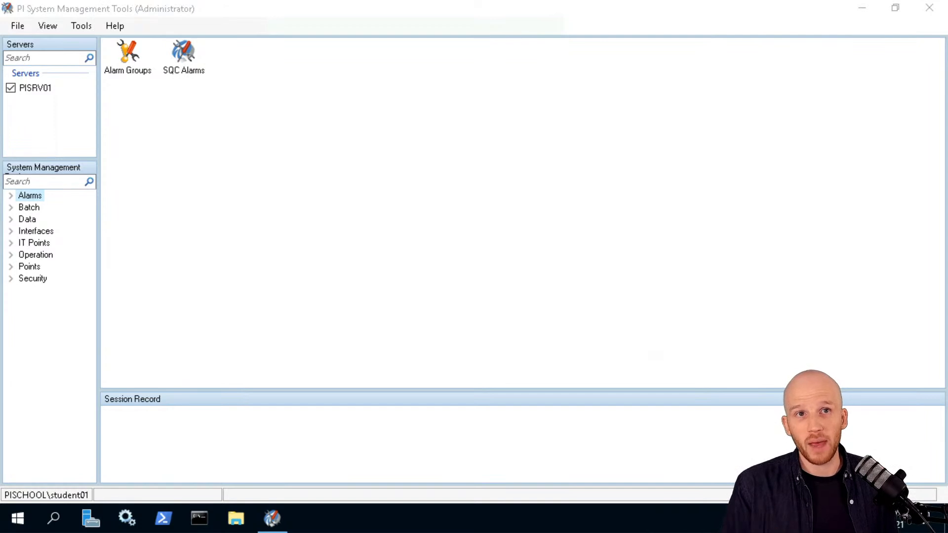
Open Security > Mappings & Trusts and compare the PIINT01 and IProxy_127 trusts for piadmin.
{"action": "left_click", "coordinate": [268, 253]}
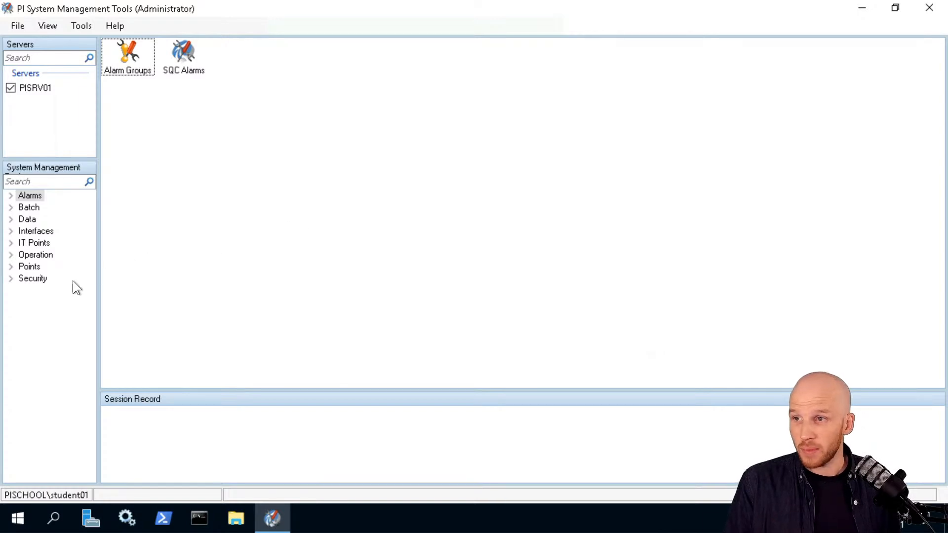
{"action": "left_click", "coordinate": [11, 279]}
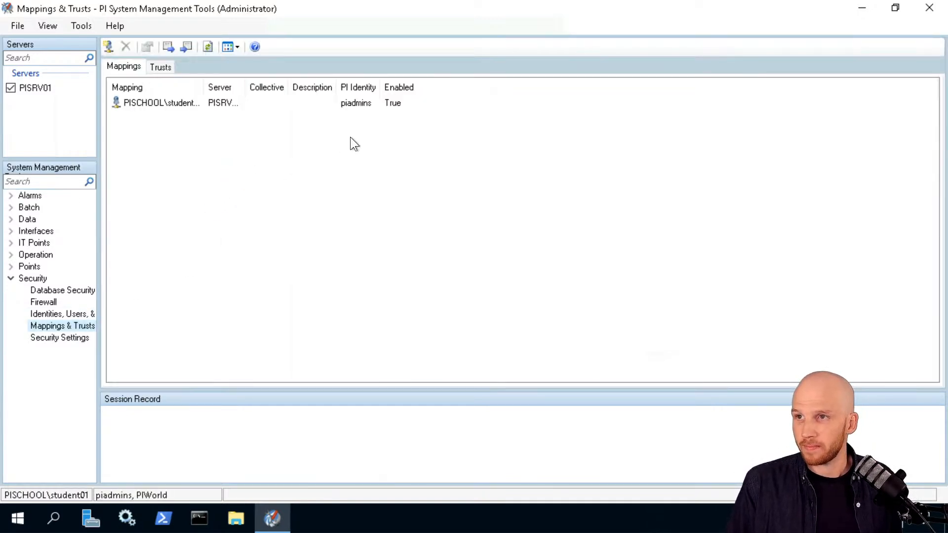
{"action": "left_click", "coordinate": [155, 66]}
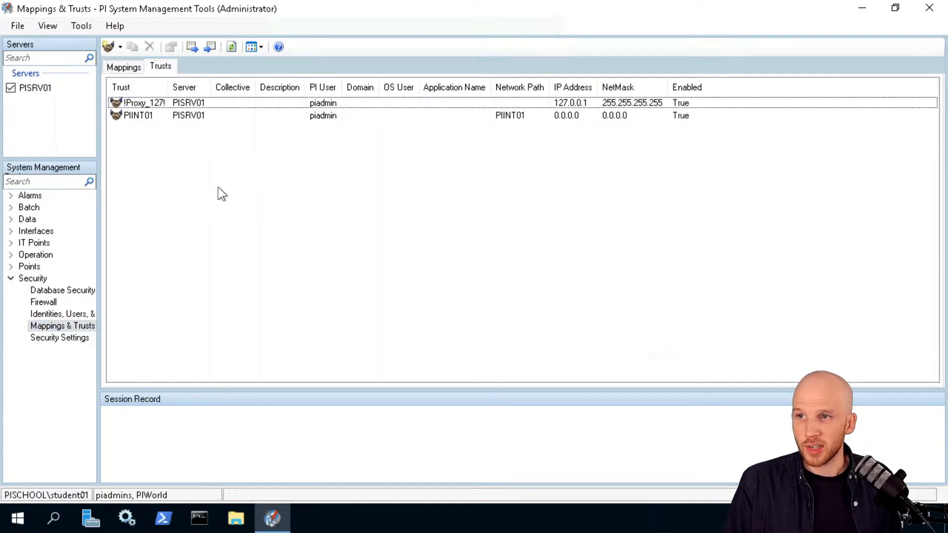
{"action": "left_click", "coordinate": [157, 115]}
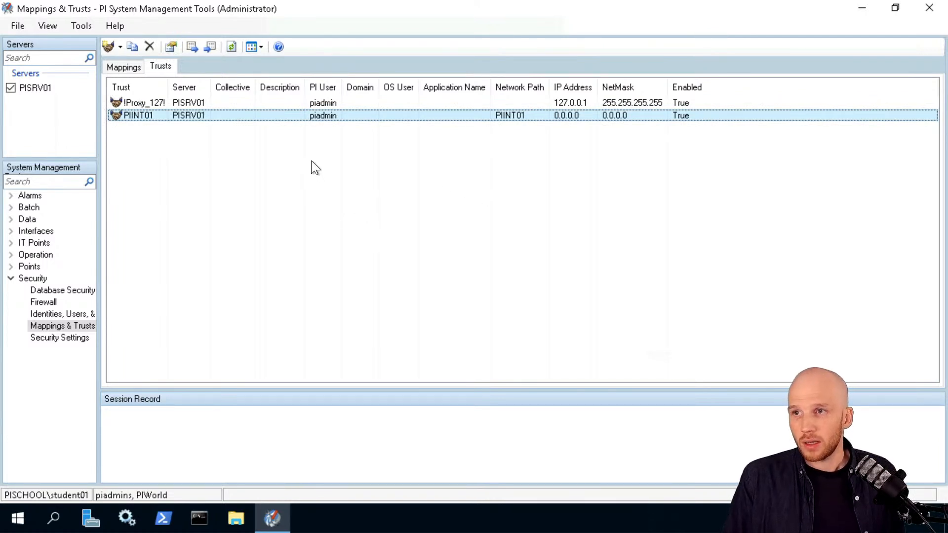
{"action": "left_click", "coordinate": [168, 102]}
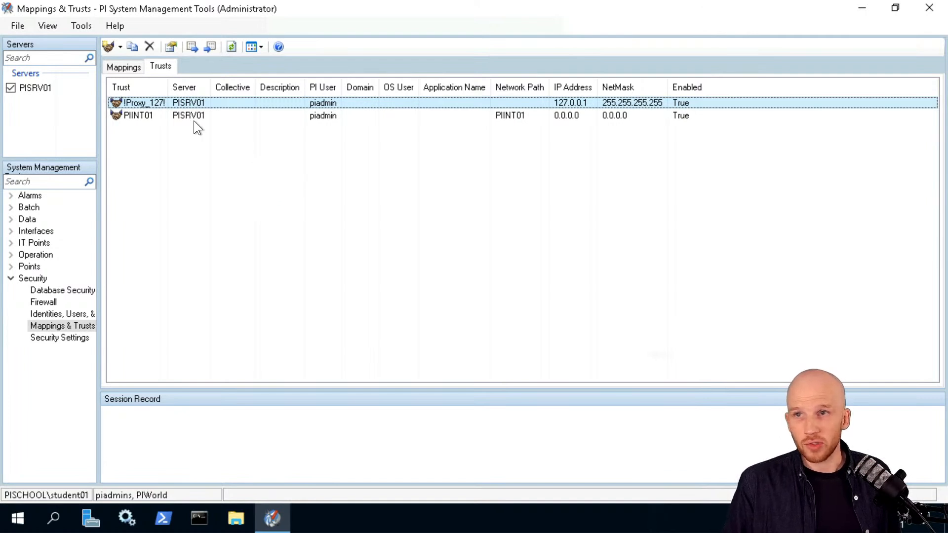
{"action": "left_click", "coordinate": [167, 112]}
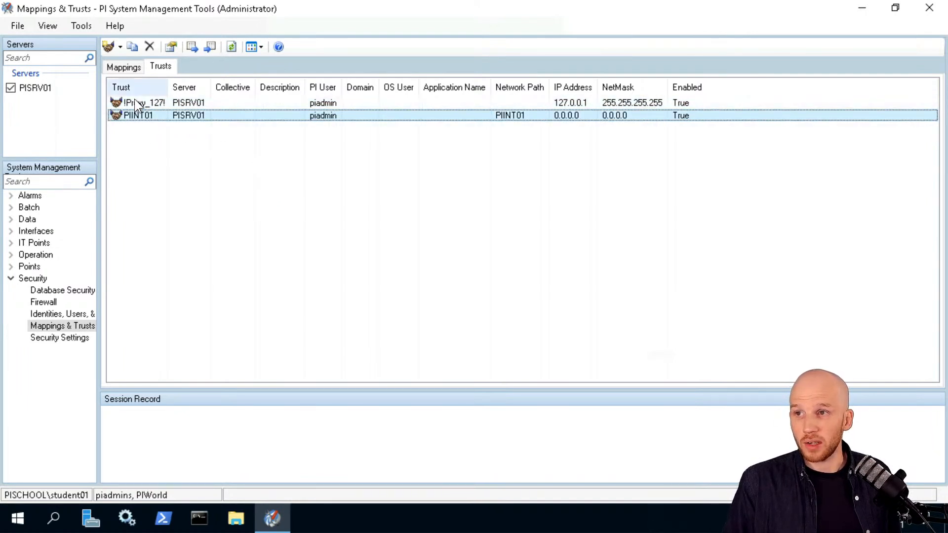
{"action": "left_click", "coordinate": [142, 102]}
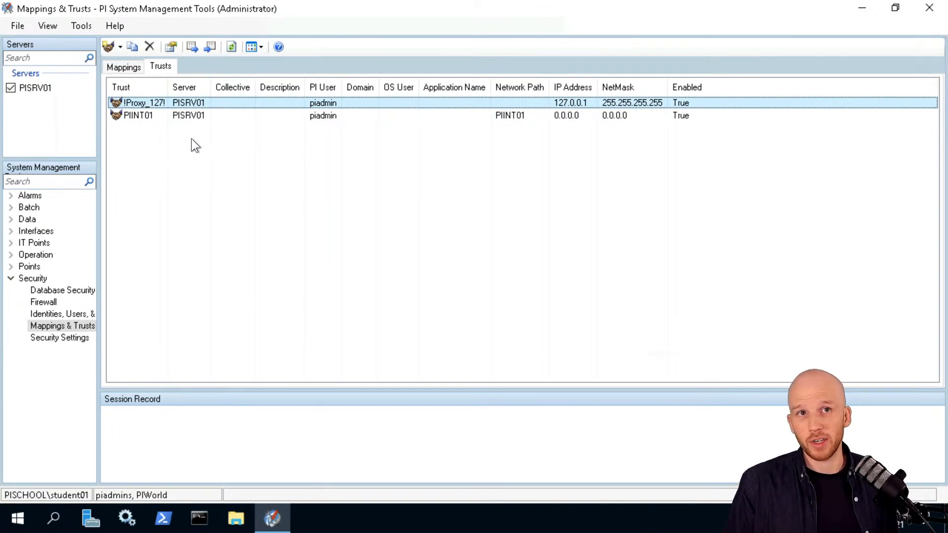
{"action": "left_click", "coordinate": [167, 115]}
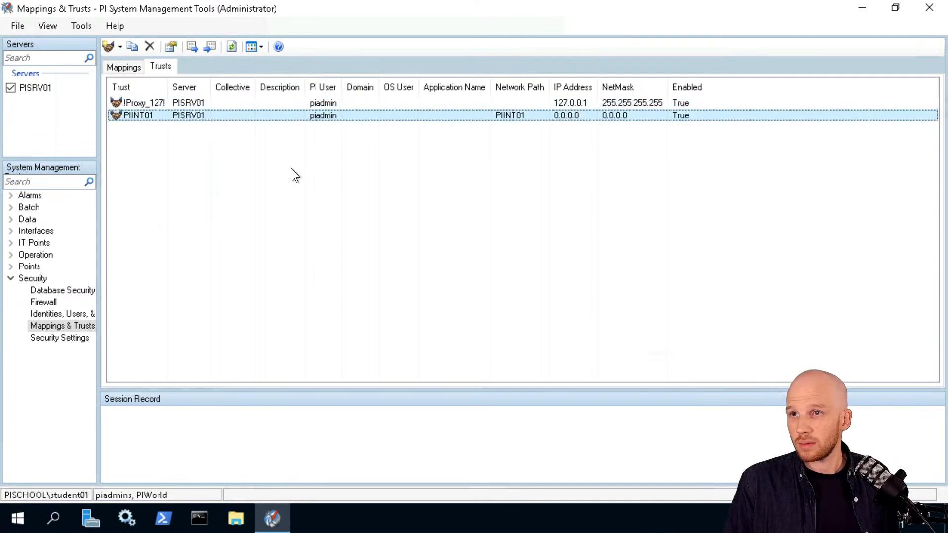
{"action": "mouse_move", "coordinate": [306, 4]}
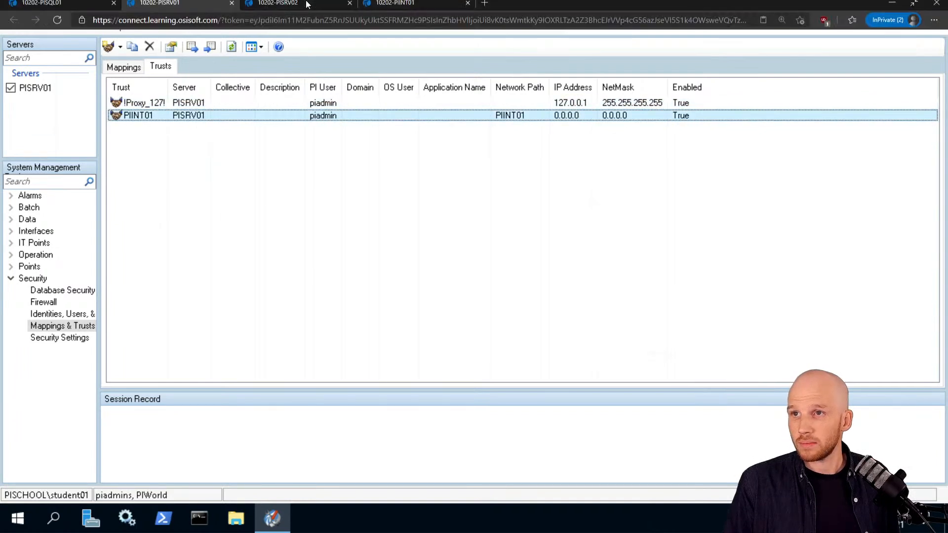
On the 10202-PIINT01 tab, enter custom connection credentials with domain PIINT01.
{"action": "left_click", "coordinate": [413, 8]}
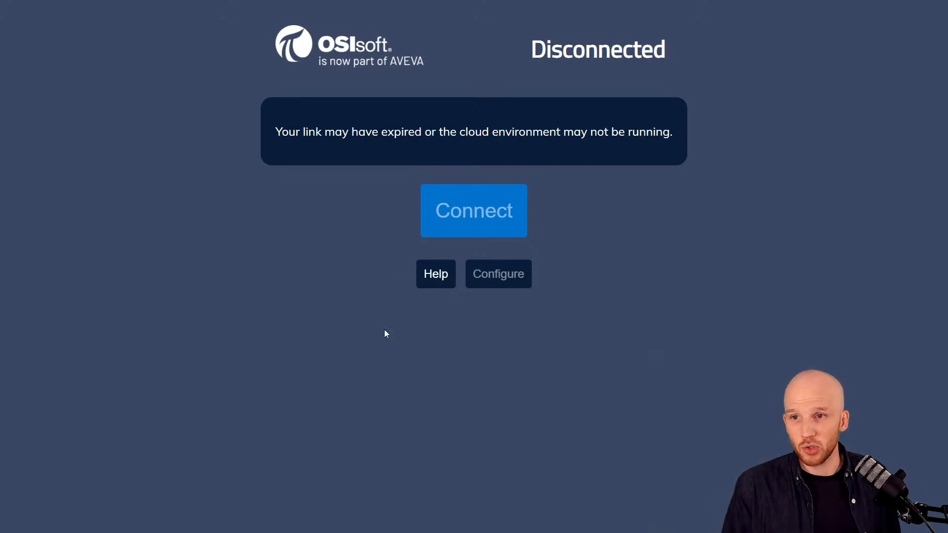
{"action": "left_click", "coordinate": [511, 278]}
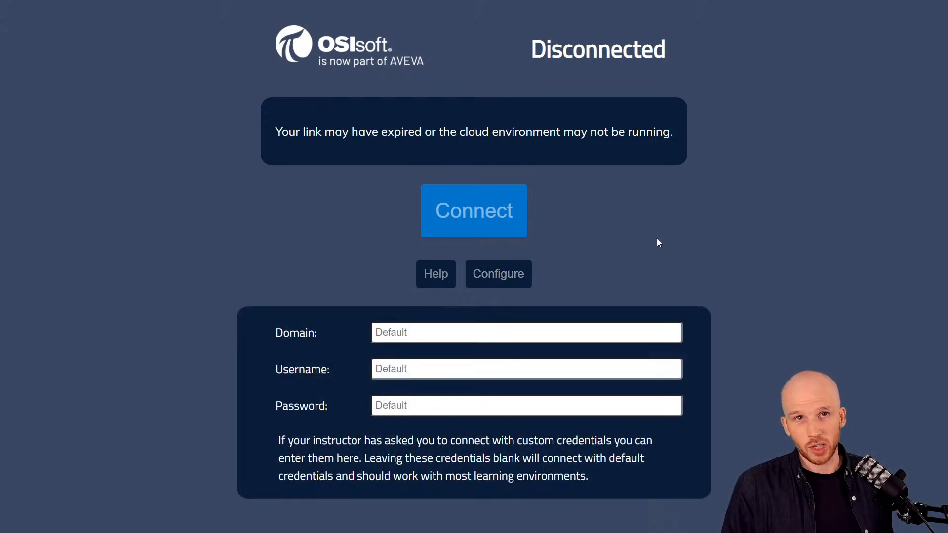
{"action": "left_click", "coordinate": [449, 330]}
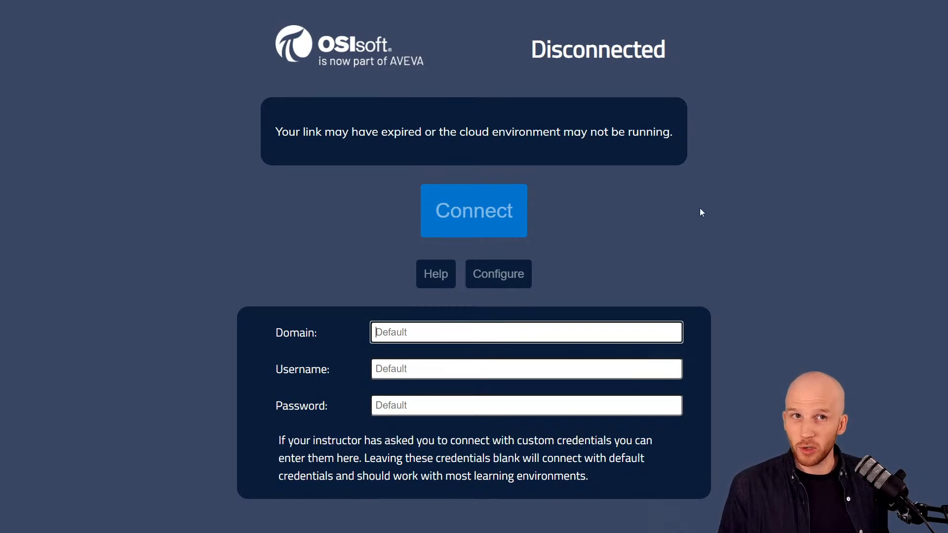
{"action": "type", "text": "PIINT01"}
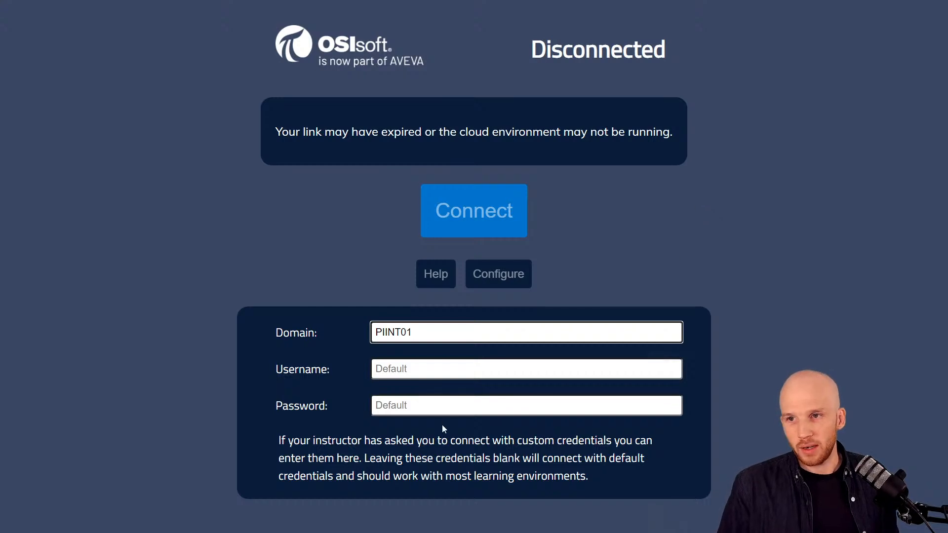
{"action": "left_click", "coordinate": [438, 411]}
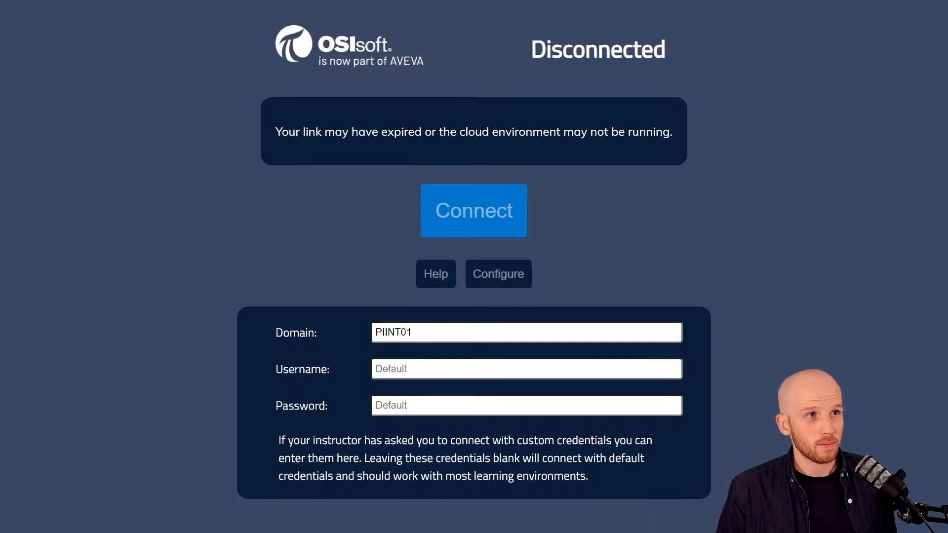
Paste the account password and connect to the PIINT01 remote desktop.
{"action": "left_click", "coordinate": [454, 401]}
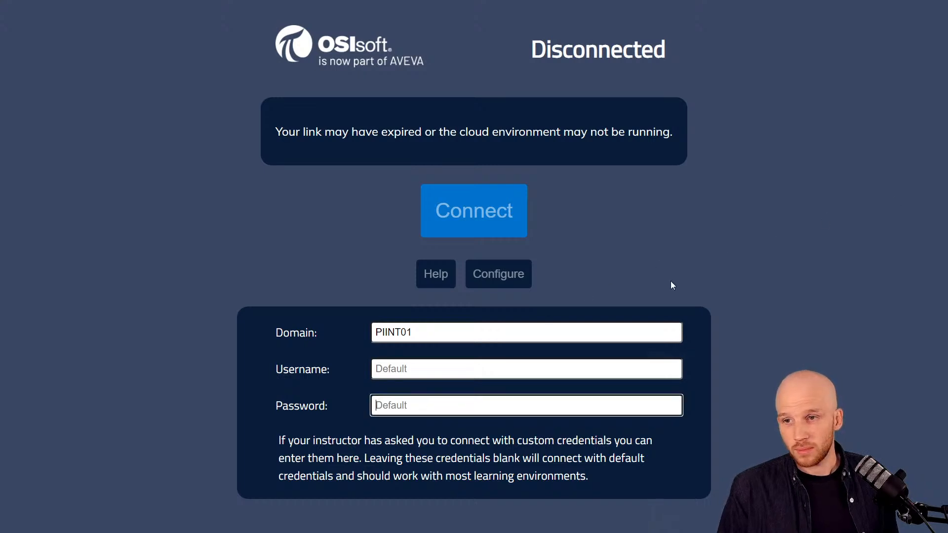
{"action": "key", "text": "ctrl+v"}
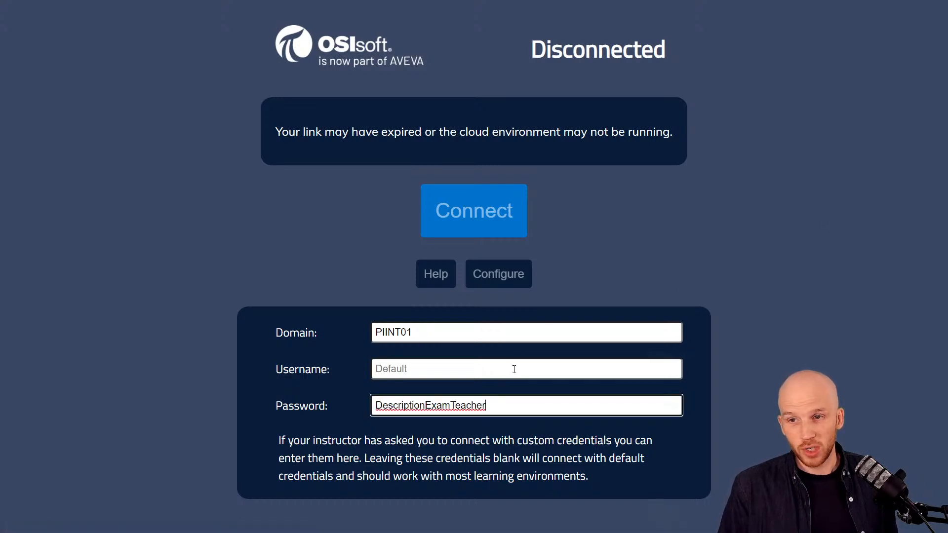
{"action": "left_click", "coordinate": [514, 369]}
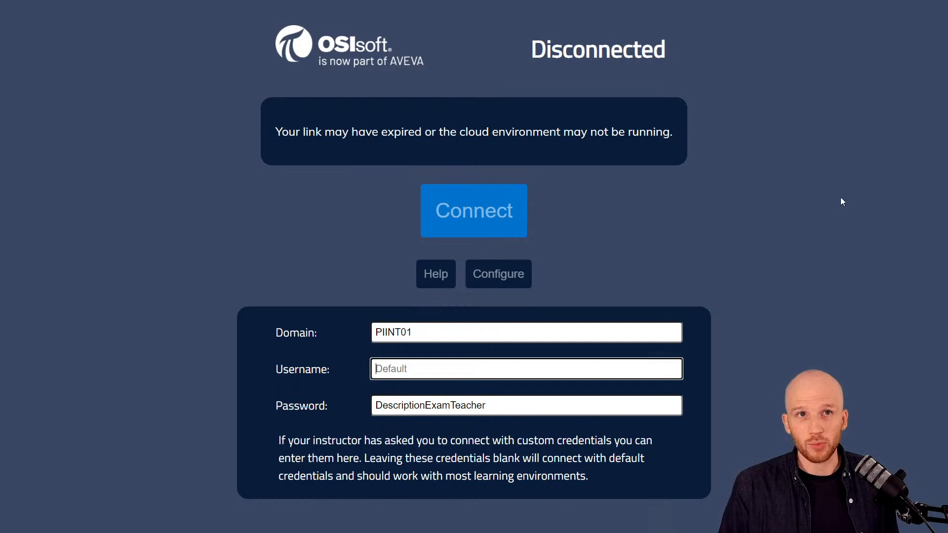
{"action": "left_click", "coordinate": [782, 246]}
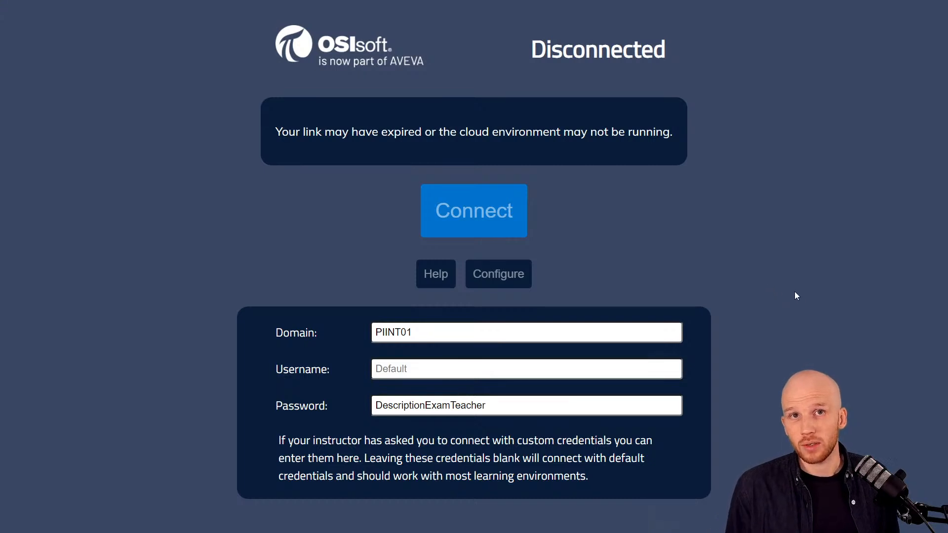
{"action": "left_click", "coordinate": [482, 212]}
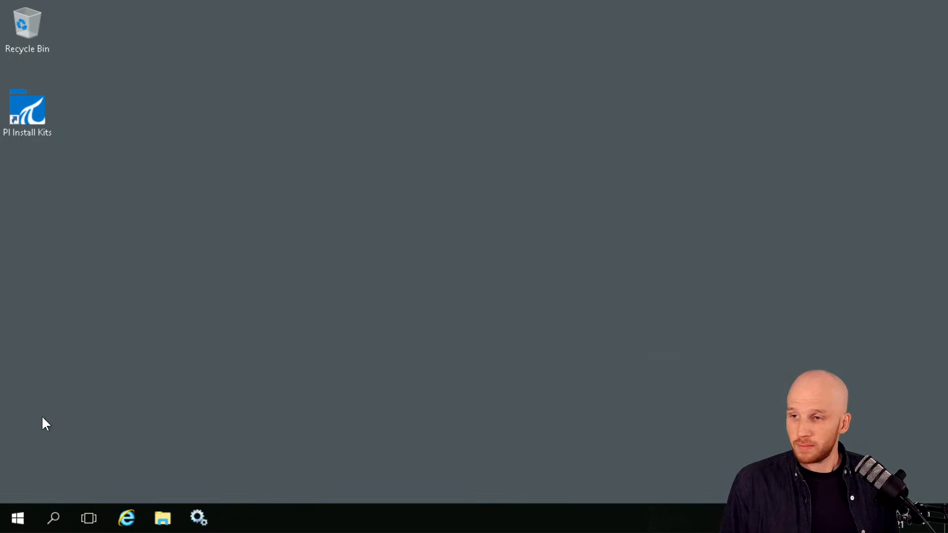
{"action": "left_click", "coordinate": [19, 523]}
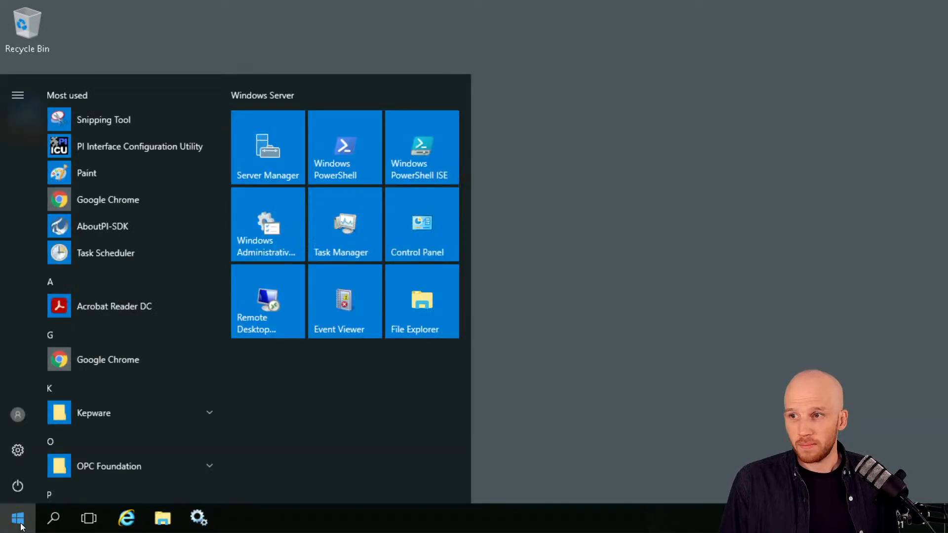
Launch PI Interface Configuration Utility from Most used and move its window to the upper left.
{"action": "left_click", "coordinate": [141, 147]}
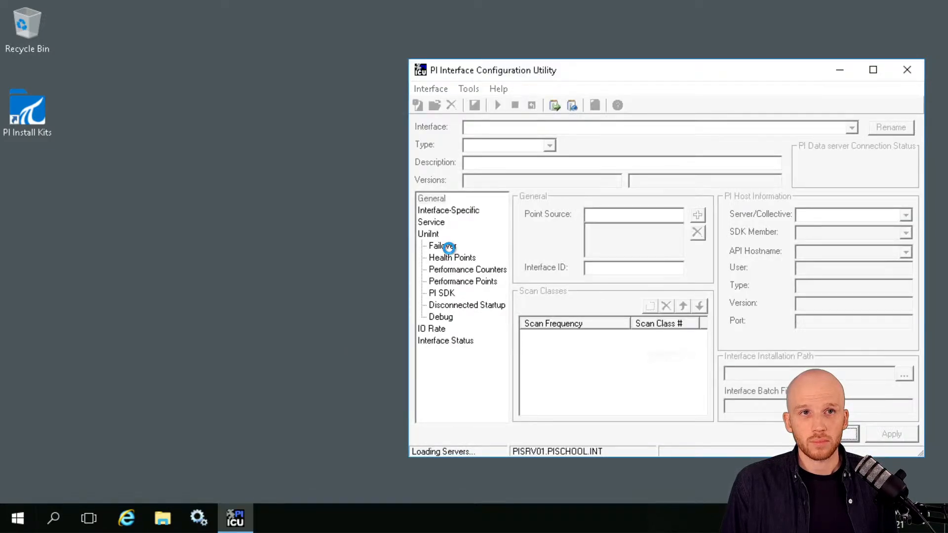
{"action": "left_click_drag", "start_coordinate": [709, 68], "coordinate": [388, 45]}
{"action": "left_click", "coordinate": [755, 99]}
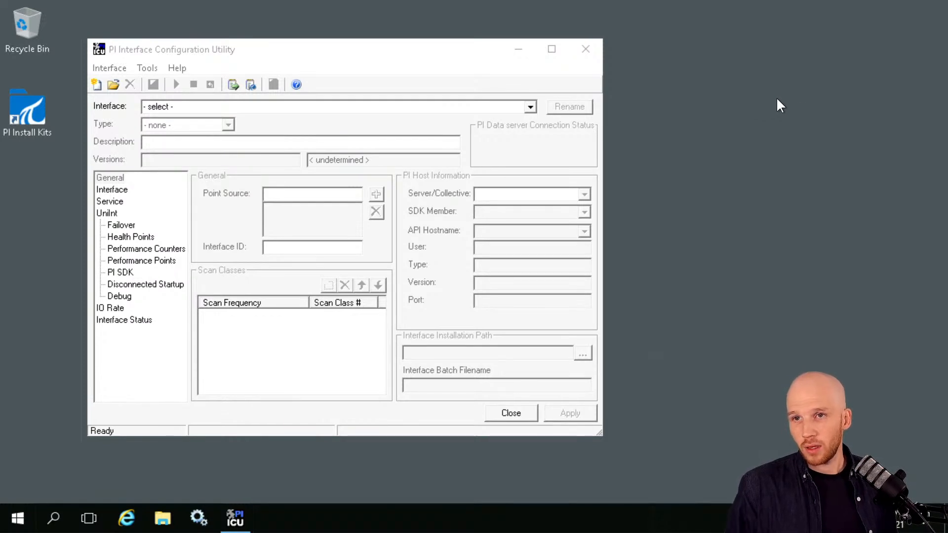
Load the opcint1 -> PISRV01.PISCHOOL.INT interface and confirm its PIINT01-OPC point source.
{"action": "left_click", "coordinate": [530, 107]}
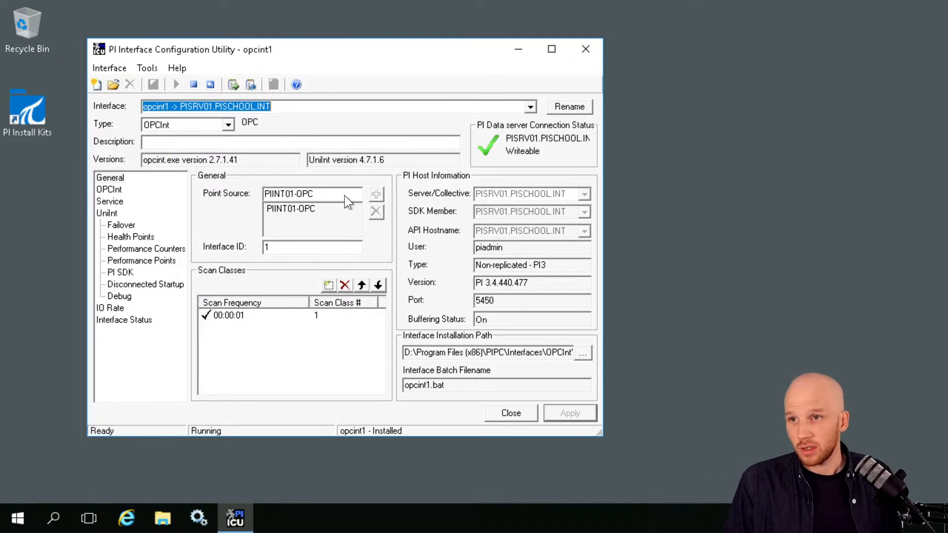
{"action": "left_click_drag", "start_coordinate": [325, 194], "coordinate": [235, 196]}
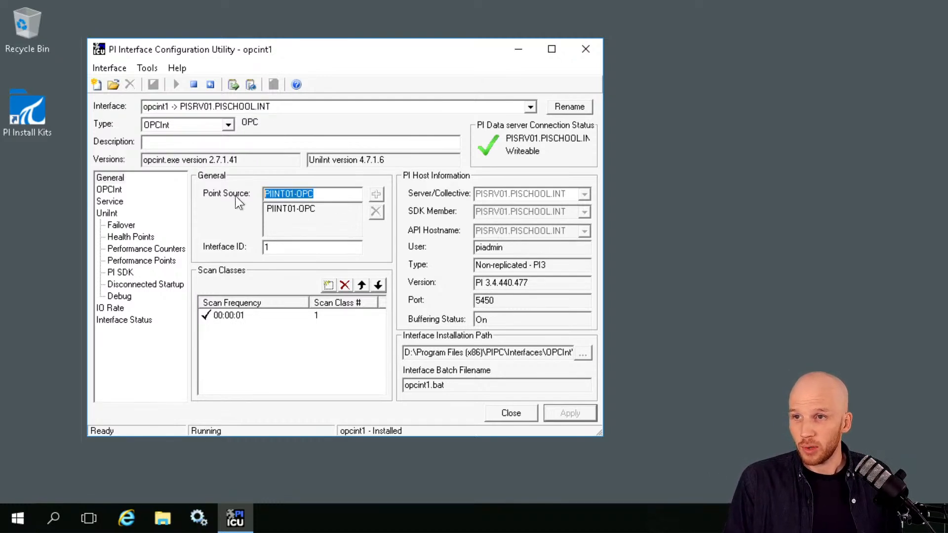
{"action": "left_click", "coordinate": [324, 194]}
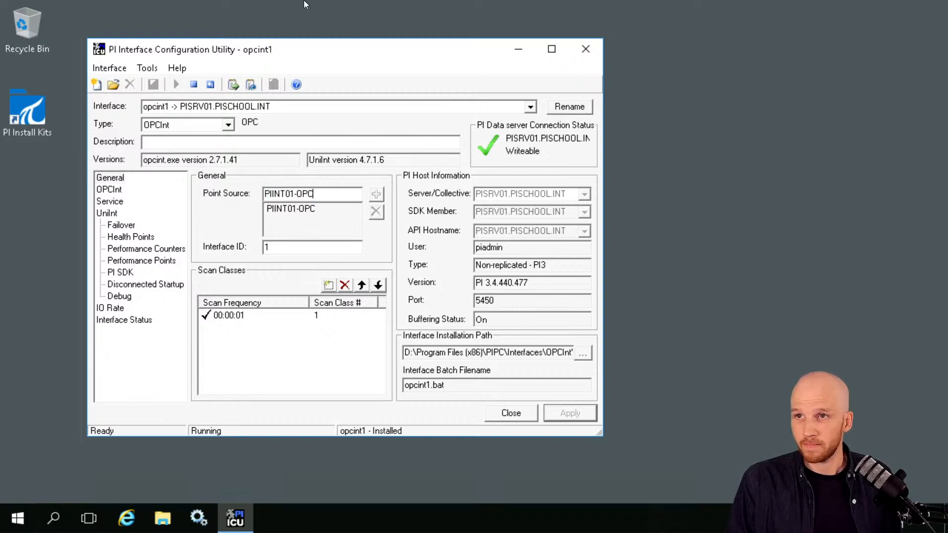
{"action": "mouse_move", "coordinate": [304, 3]}
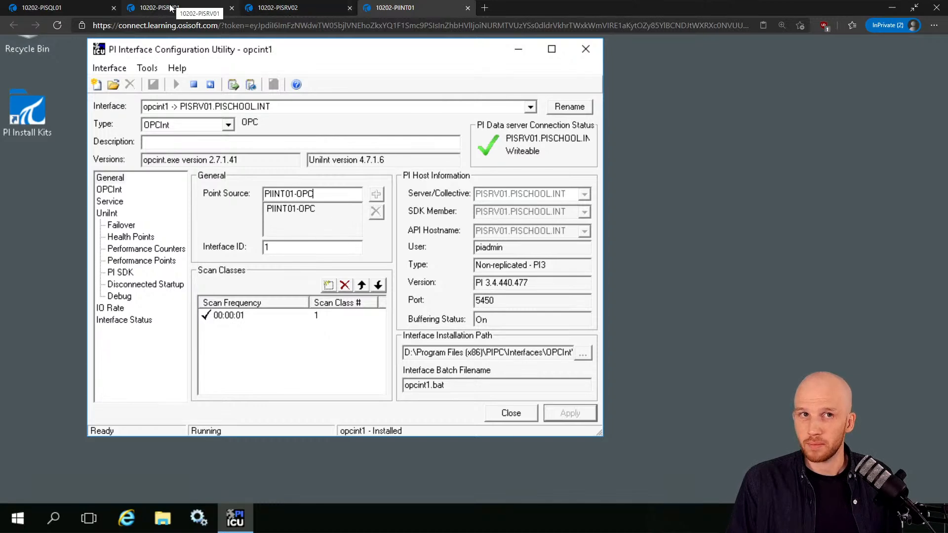
Return to PISRV01's trusts view and highlight the PISRV01 server name with a box and arrow.
{"action": "left_click", "coordinate": [171, 8]}
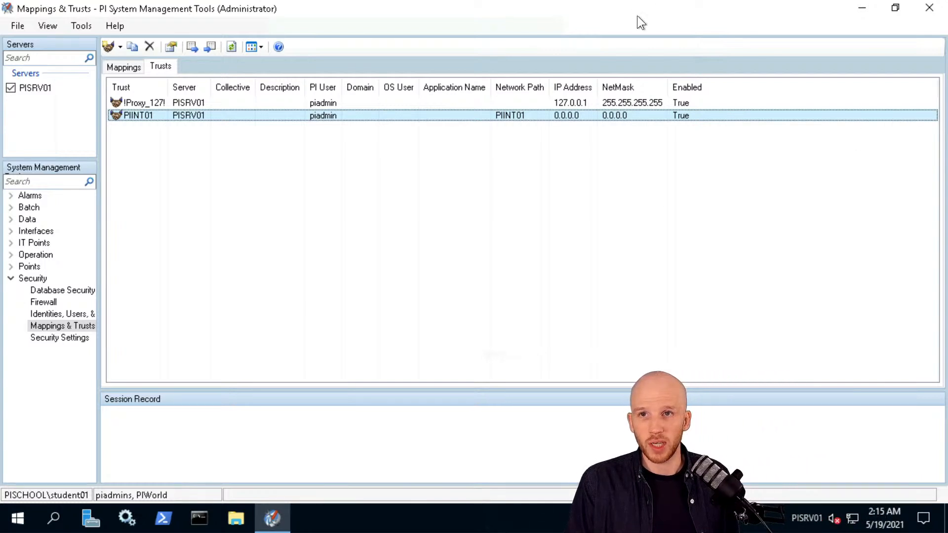
{"action": "left_click", "coordinate": [547, 250]}
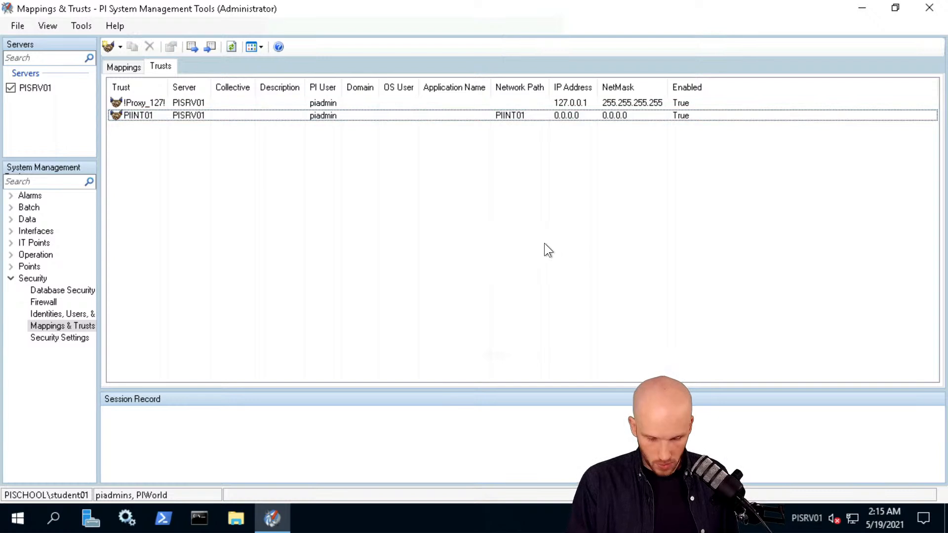
{"action": "left_click_drag", "start_coordinate": [761, 483], "coordinate": [830, 532]}
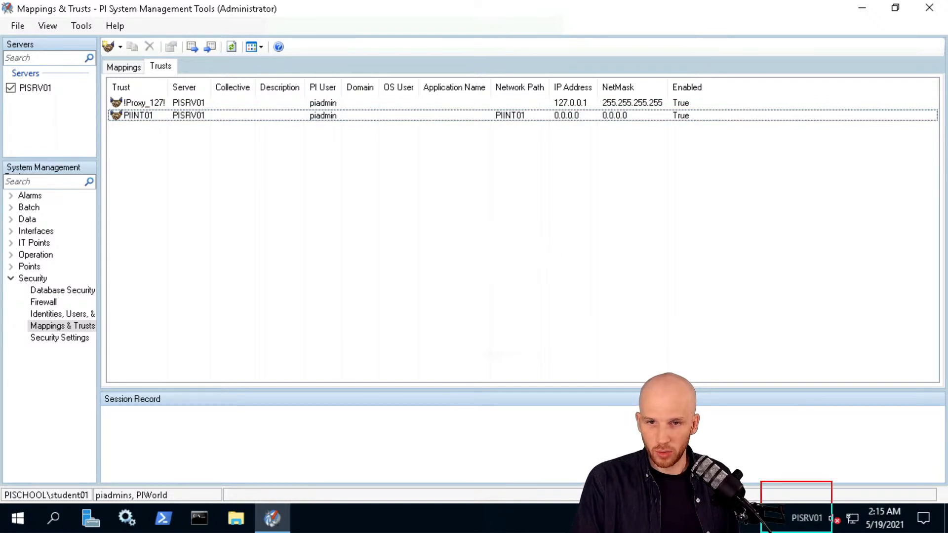
{"action": "left_click_drag", "start_coordinate": [813, 493], "coordinate": [870, 261]}
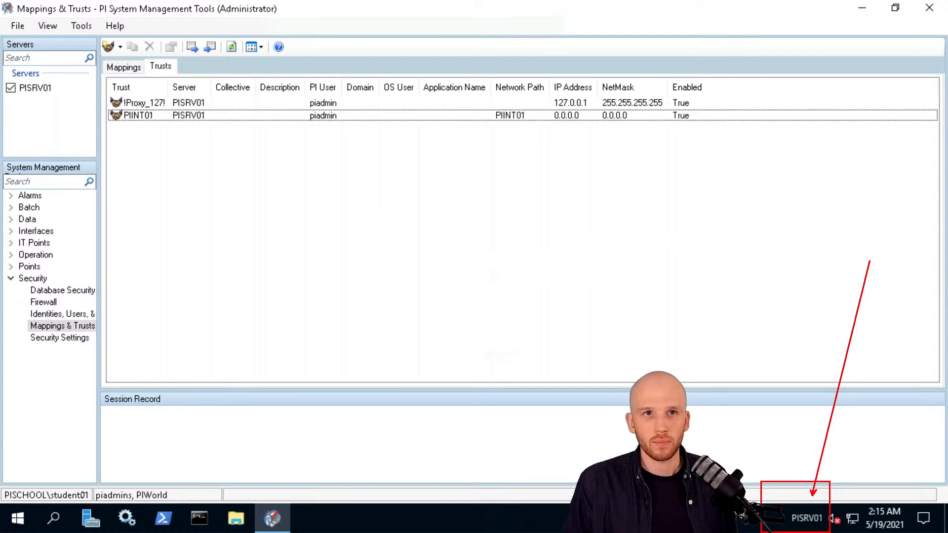
{"action": "key", "text": "Escape"}
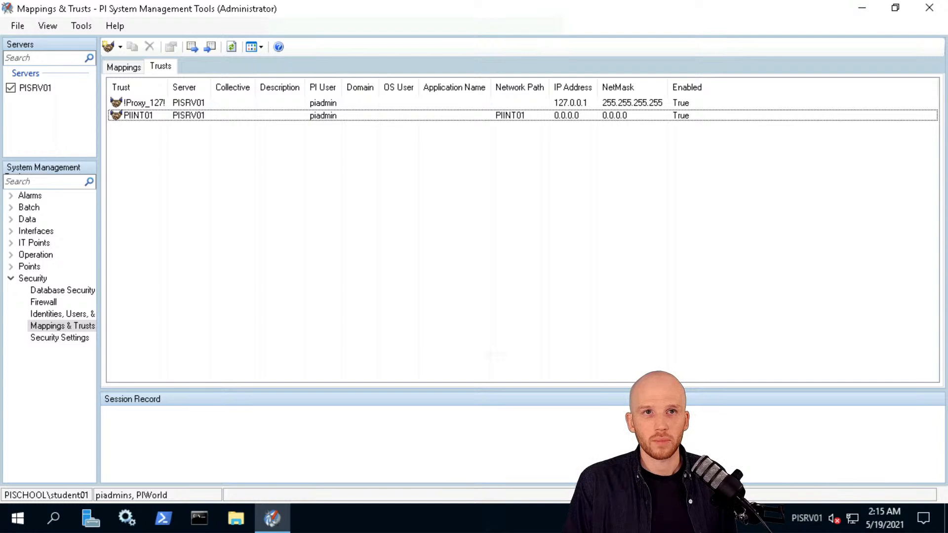
Add all 30 tags with point source PIINT01-OPC to the Data > Current Values view.
{"action": "left_click", "coordinate": [10, 219]}
{"action": "left_click", "coordinate": [52, 243]}
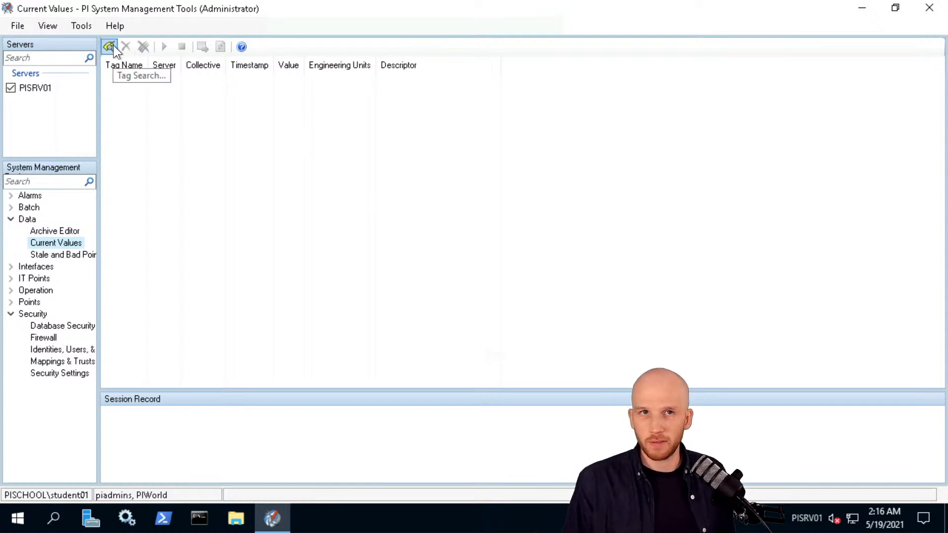
{"action": "left_click", "coordinate": [109, 47]}
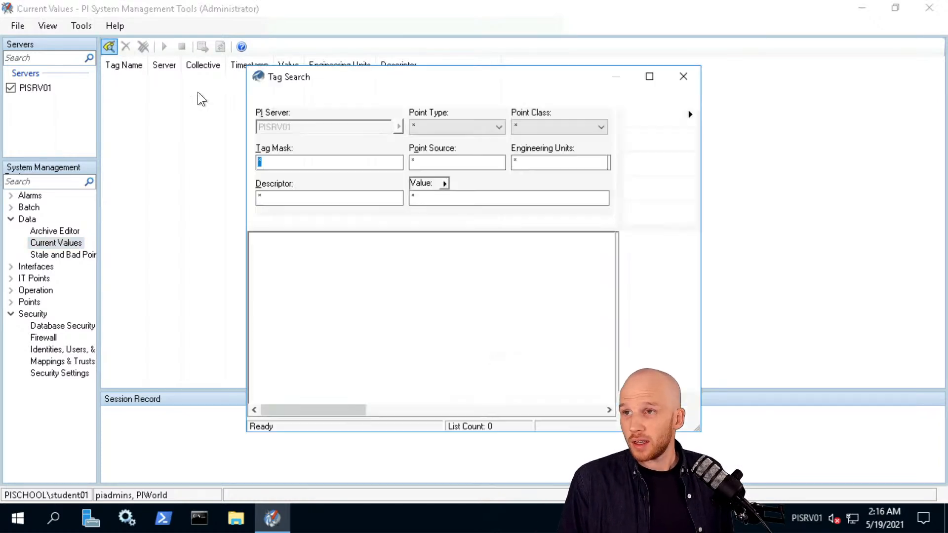
{"action": "left_click", "coordinate": [447, 163]}
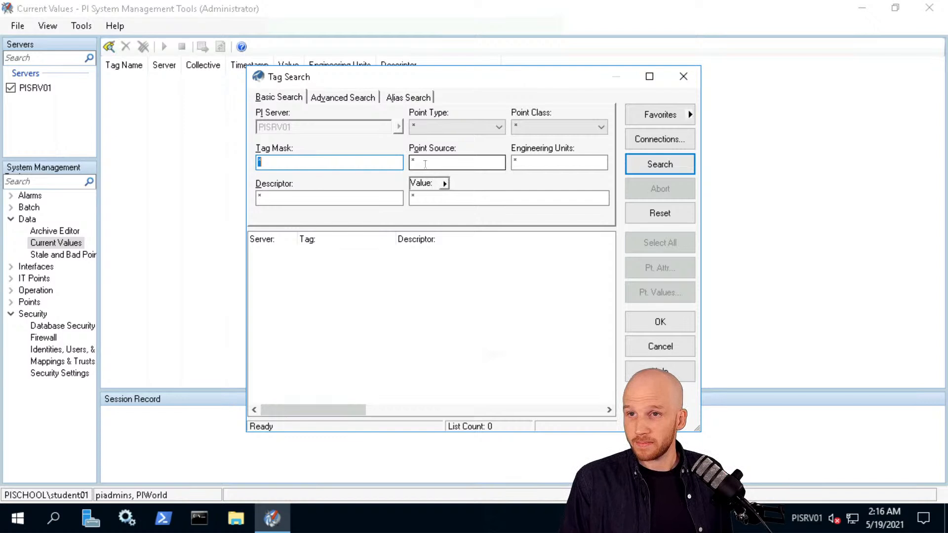
{"action": "type", "text": "PIINT01-OPC"}
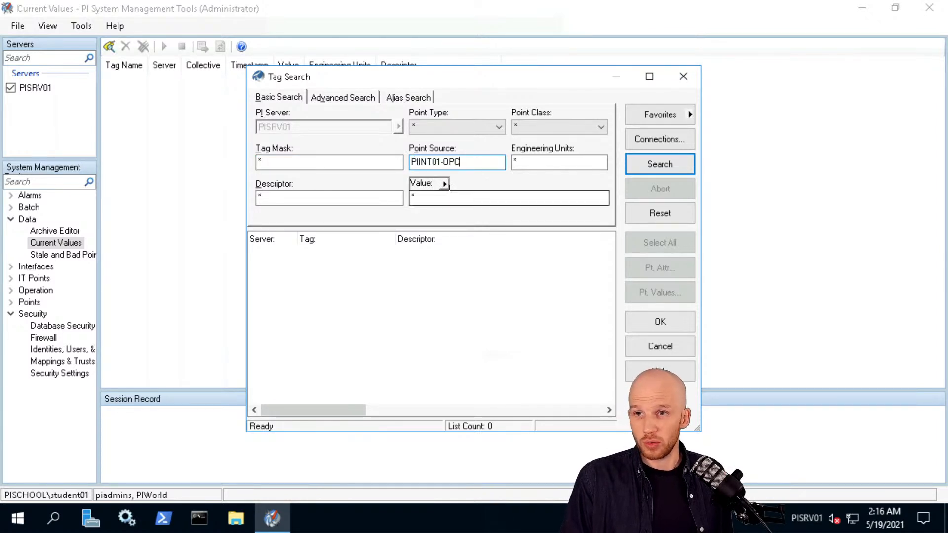
{"action": "left_click", "coordinate": [656, 165]}
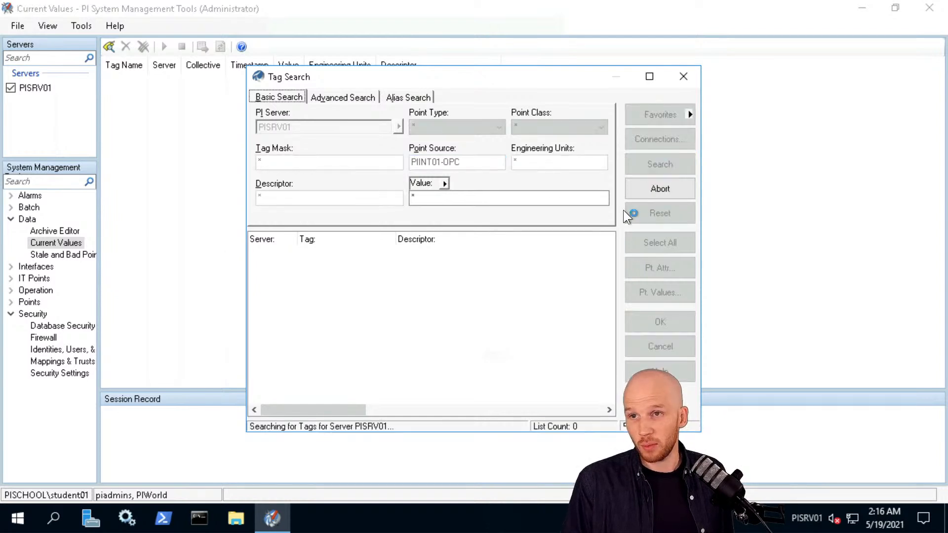
{"action": "left_click", "coordinate": [659, 244]}
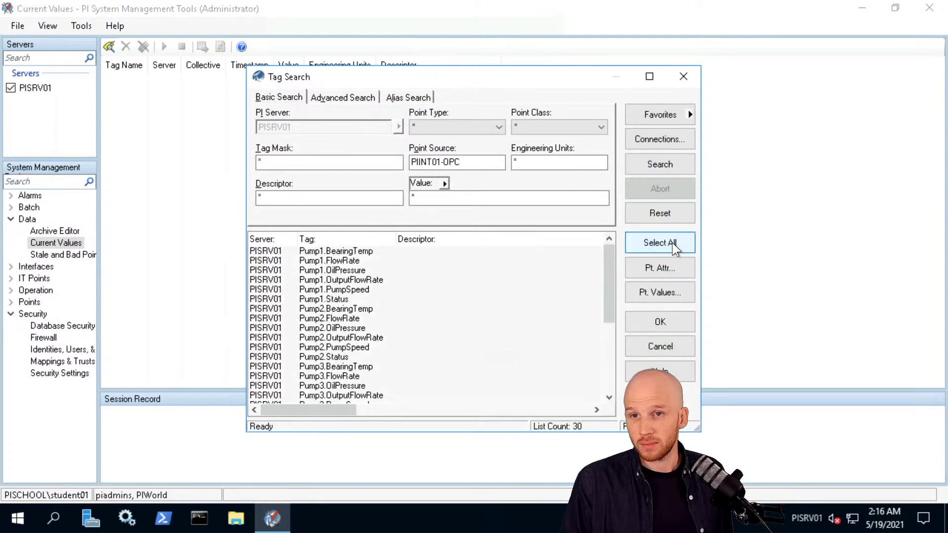
{"action": "left_click", "coordinate": [674, 321]}
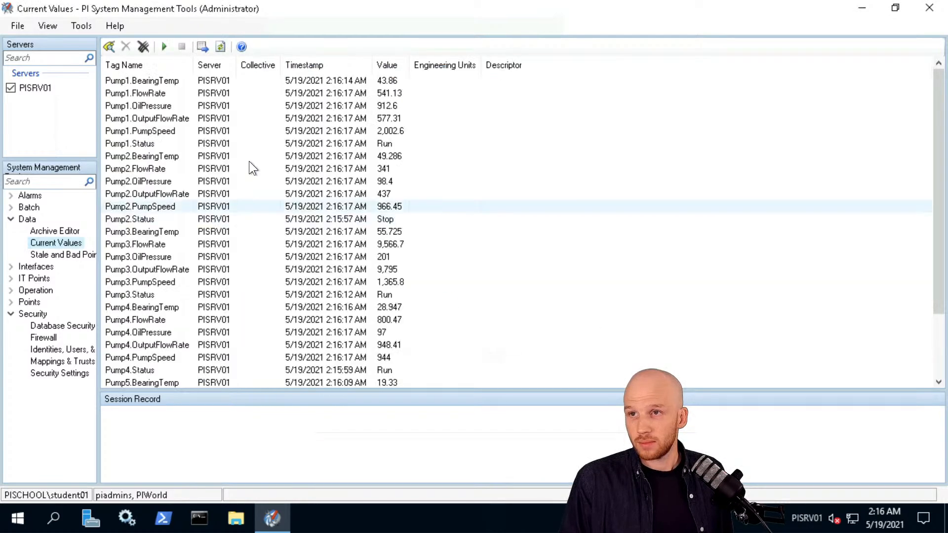
Start live updates so the PIINT01-OPC tag values refresh with new timestamps.
{"action": "left_click", "coordinate": [164, 47]}
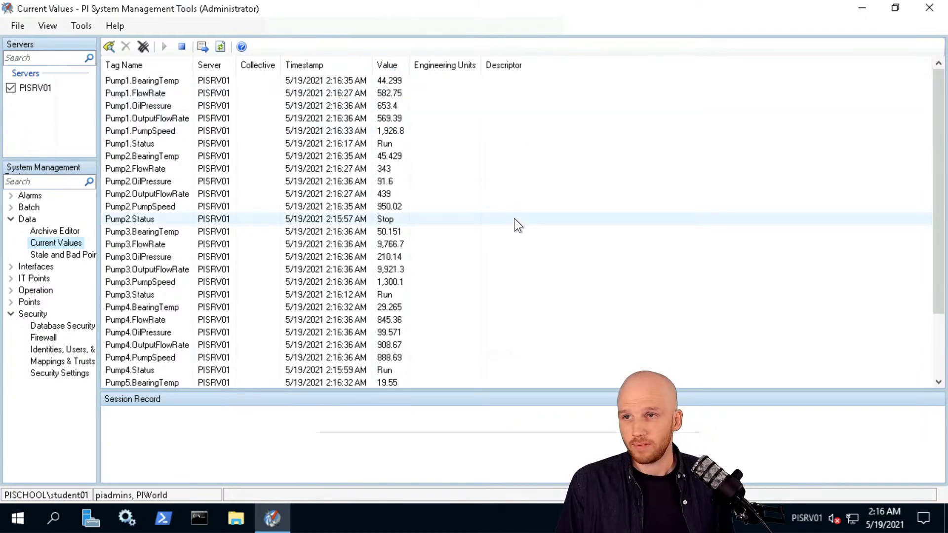
{"action": "mouse_move", "coordinate": [540, 2]}
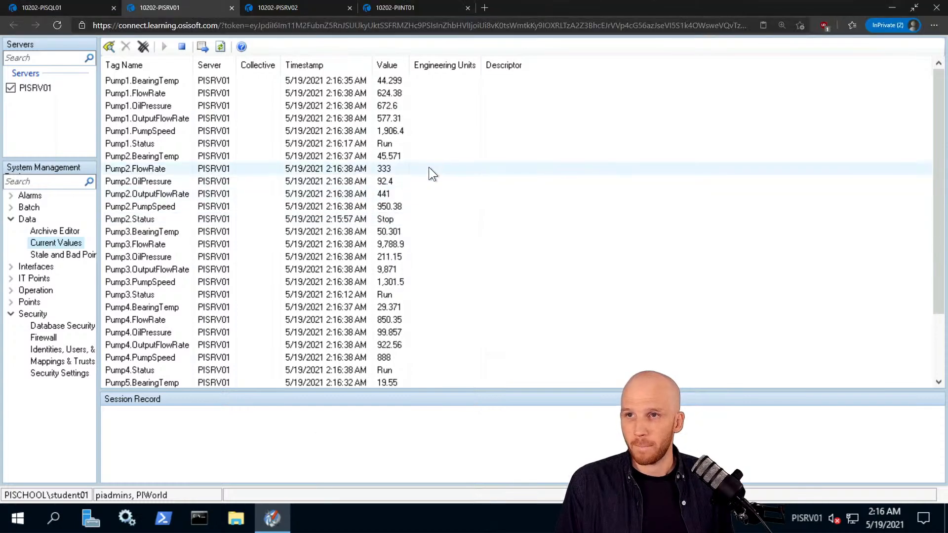
Return to the 10202-PIINT01 session to view the PI ICU window again.
{"action": "left_click", "coordinate": [406, 10]}
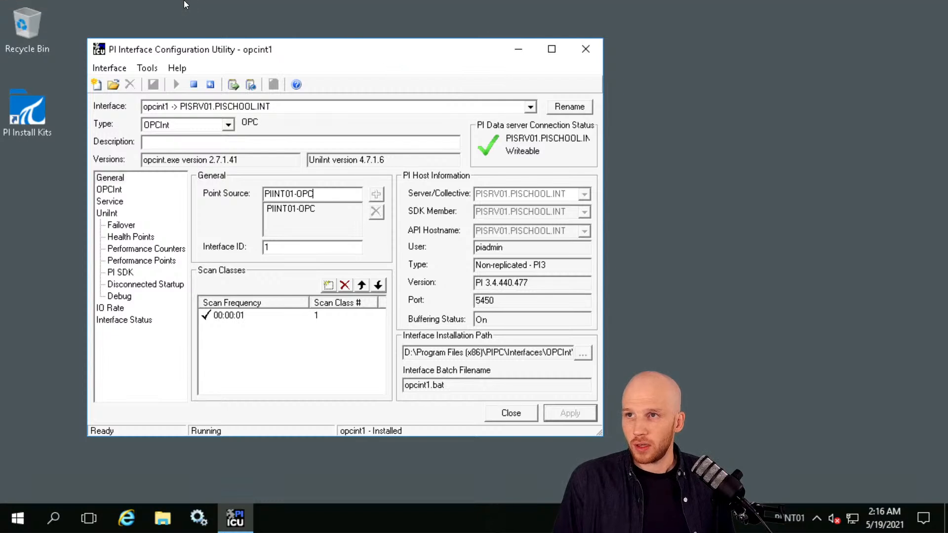
{"action": "left_click", "coordinate": [806, 246]}
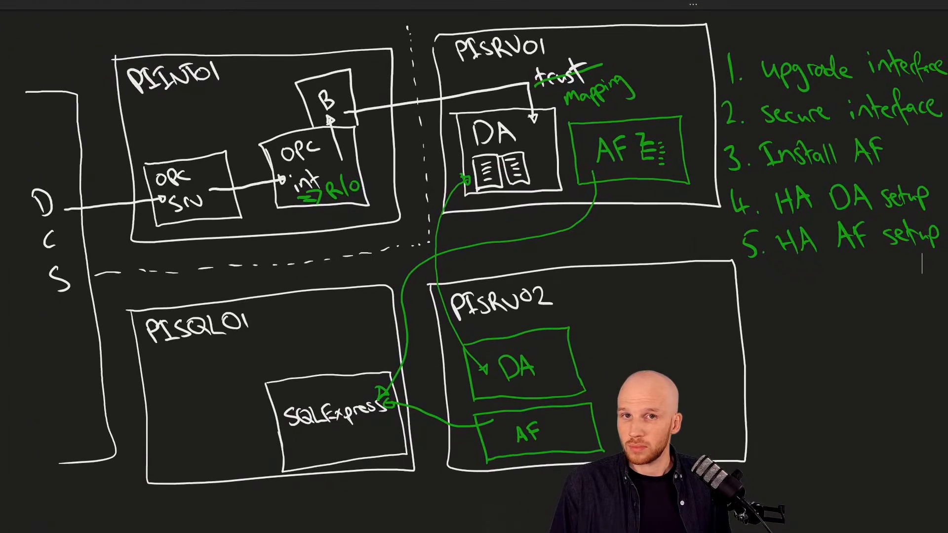
{"action": "scroll", "coordinate": [474, 267], "scroll_direction": "down", "scroll_amount": 10}
{"action": "scroll", "coordinate": [461, 265], "scroll_direction": "down", "scroll_amount": 1}
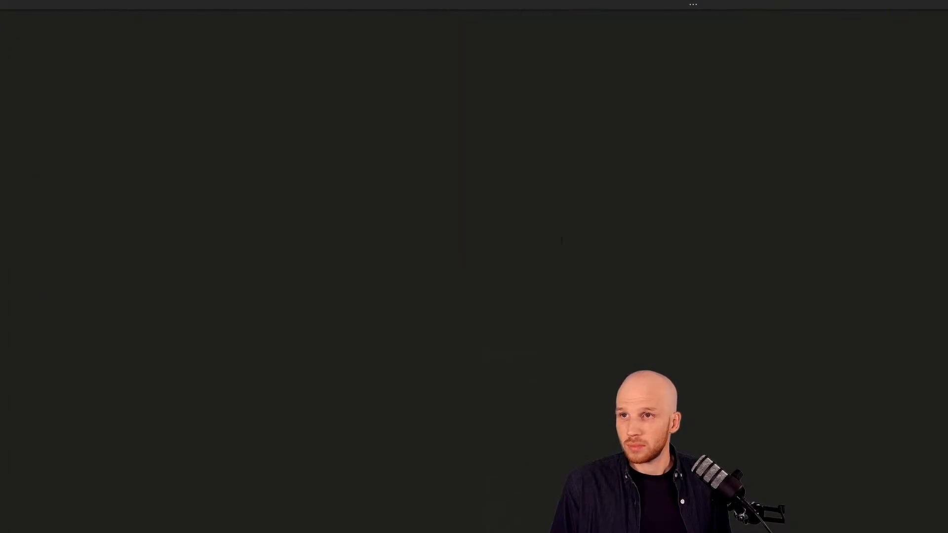
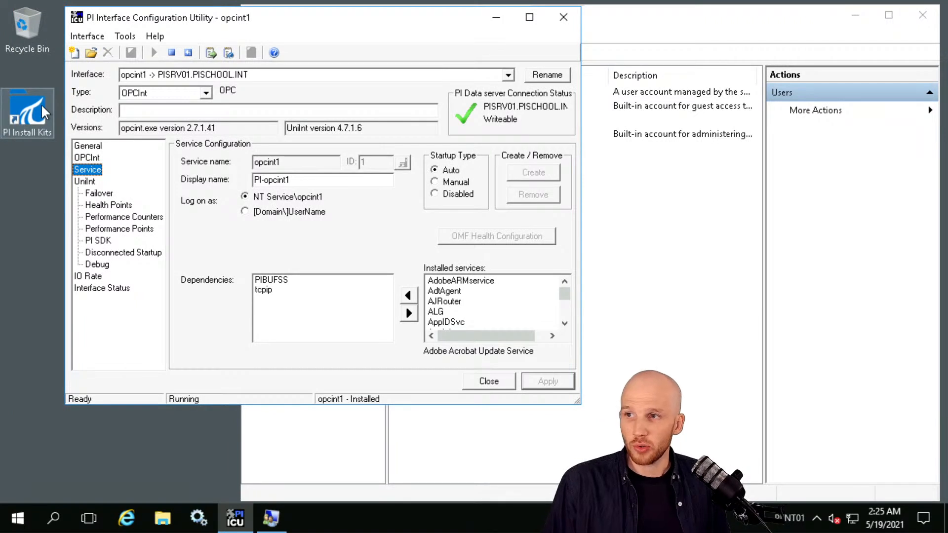
Open the PI Install Kits folder, widen the window, and select OPCInt_ReadOnly_2.7.1.41_.exe.
{"action": "double_click", "coordinate": [42, 106]}
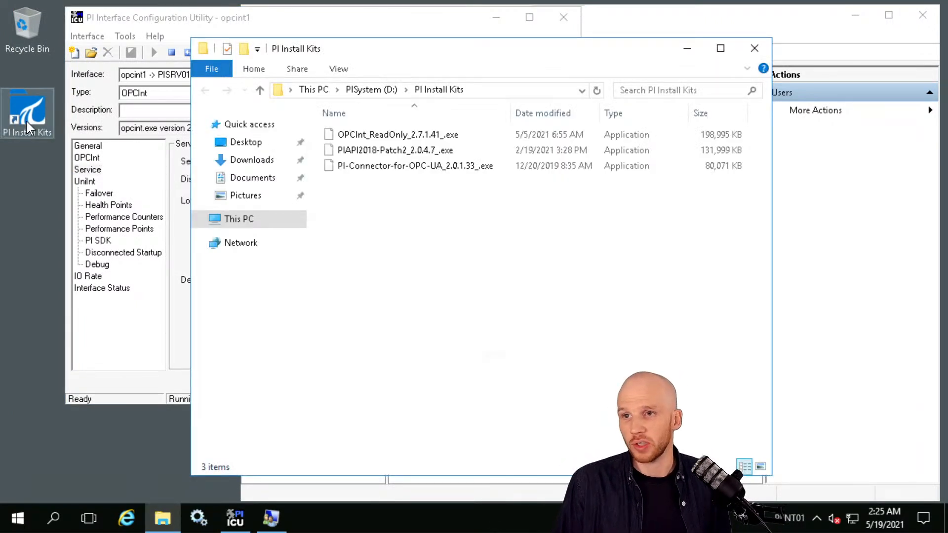
{"action": "left_click_drag", "start_coordinate": [641, 38], "coordinate": [738, 37]}
{"action": "left_click", "coordinate": [384, 128]}
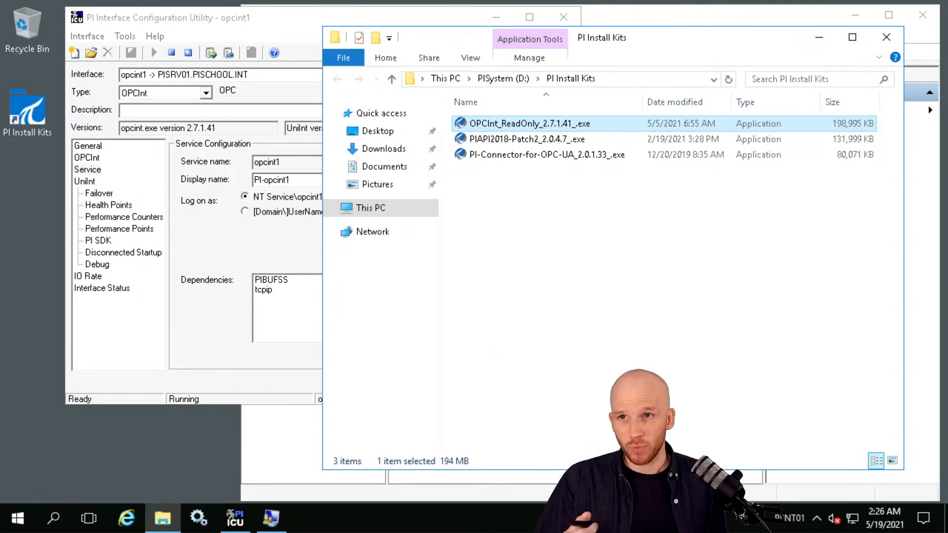
Run the OPCInt_ReadOnly installer as administrator and extract its files to reach the setup welcome page.
{"action": "right_click", "coordinate": [491, 123]}
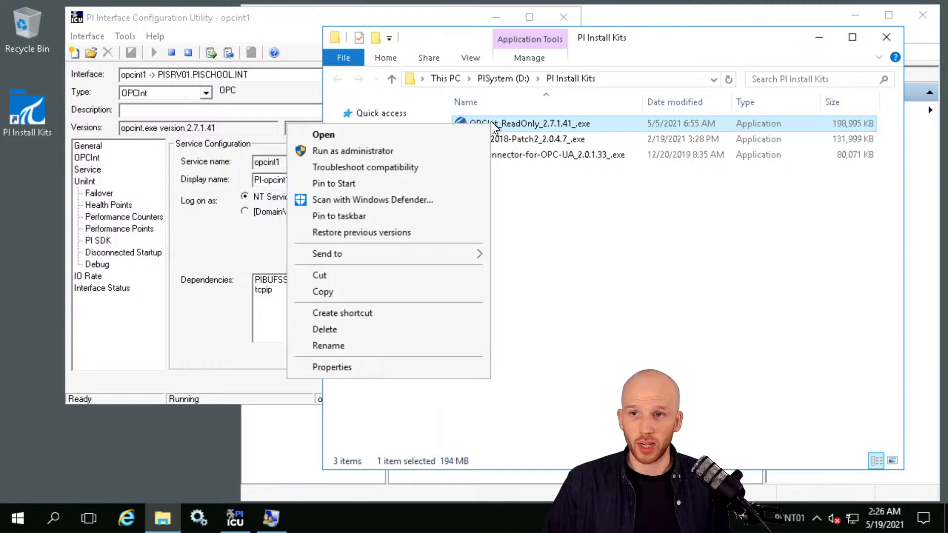
{"action": "left_click", "coordinate": [389, 149]}
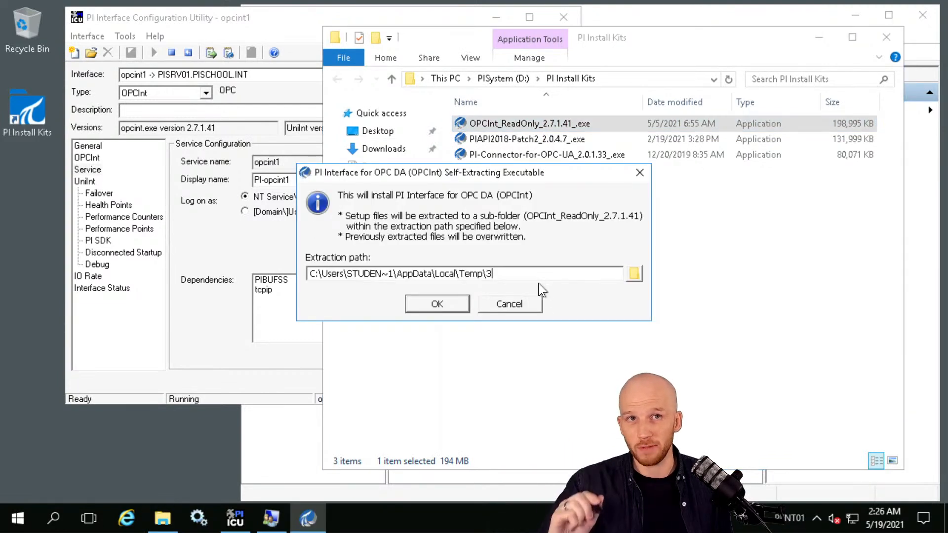
{"action": "left_click", "coordinate": [426, 307]}
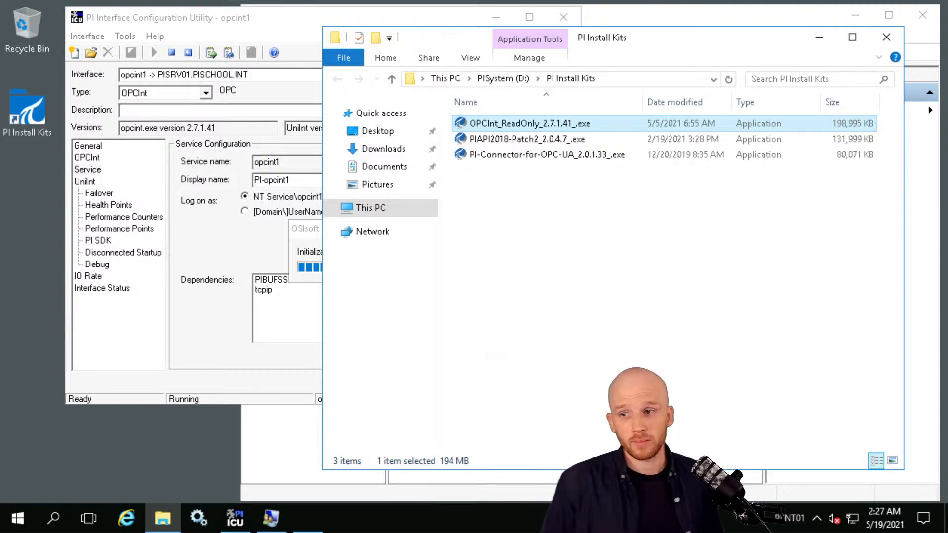
{"action": "left_click", "coordinate": [296, 519]}
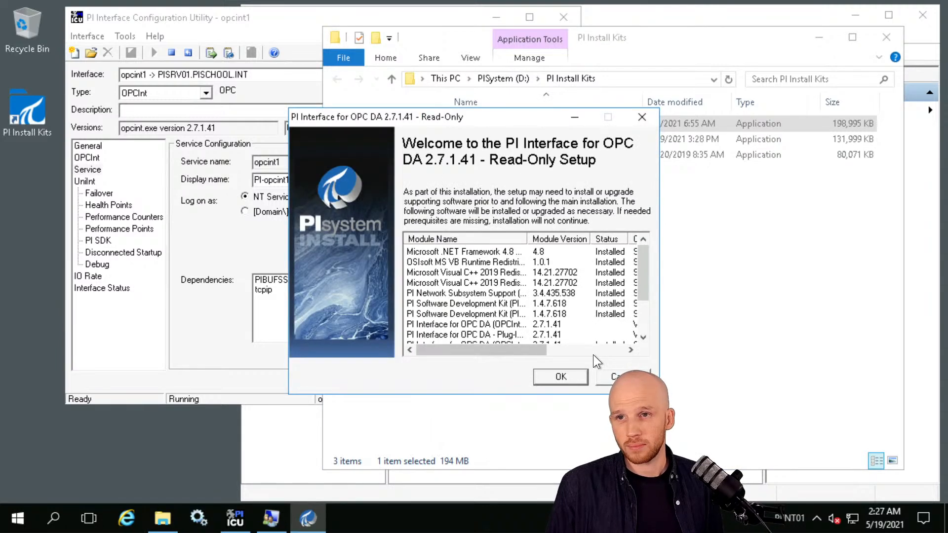
Start the installation, let the running services stop, and continue to the Buffering Manager Report.
{"action": "left_click", "coordinate": [569, 374]}
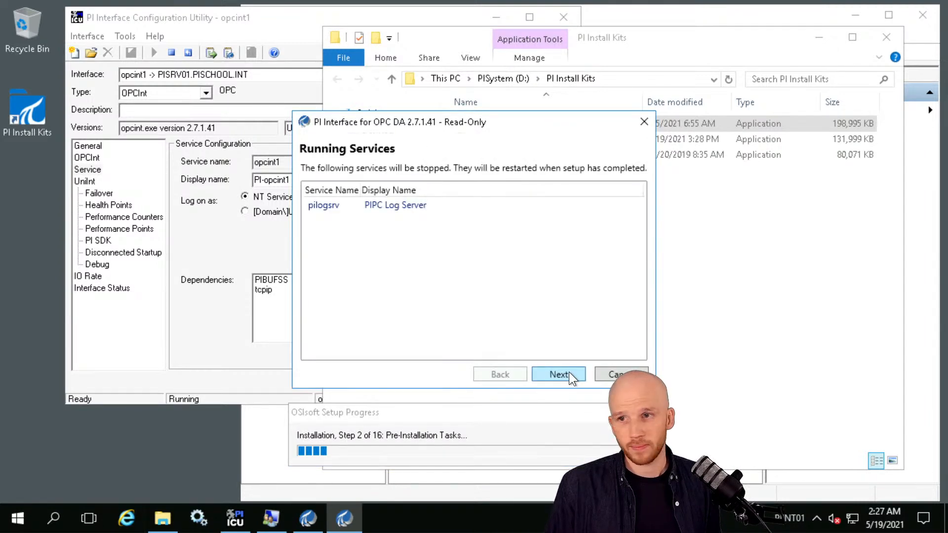
{"action": "left_click", "coordinate": [569, 372]}
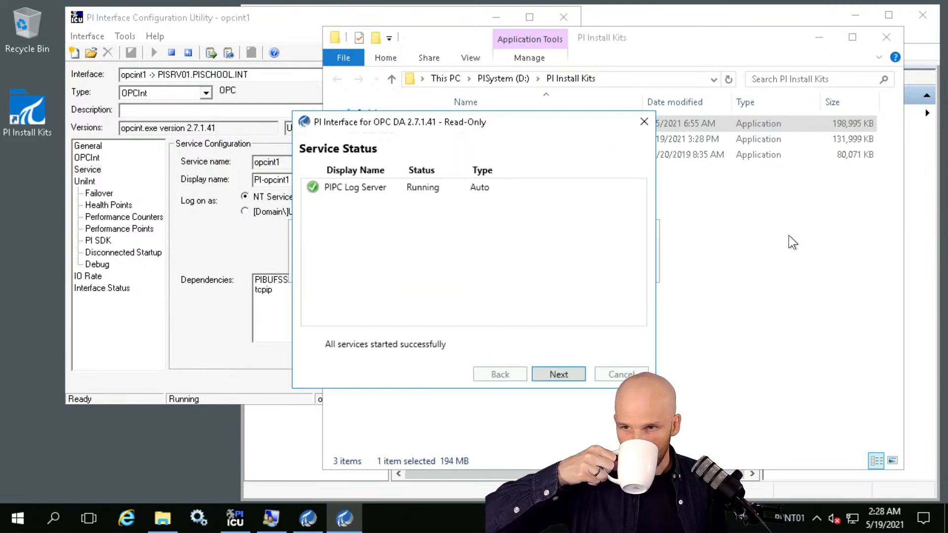
{"action": "left_click", "coordinate": [571, 373]}
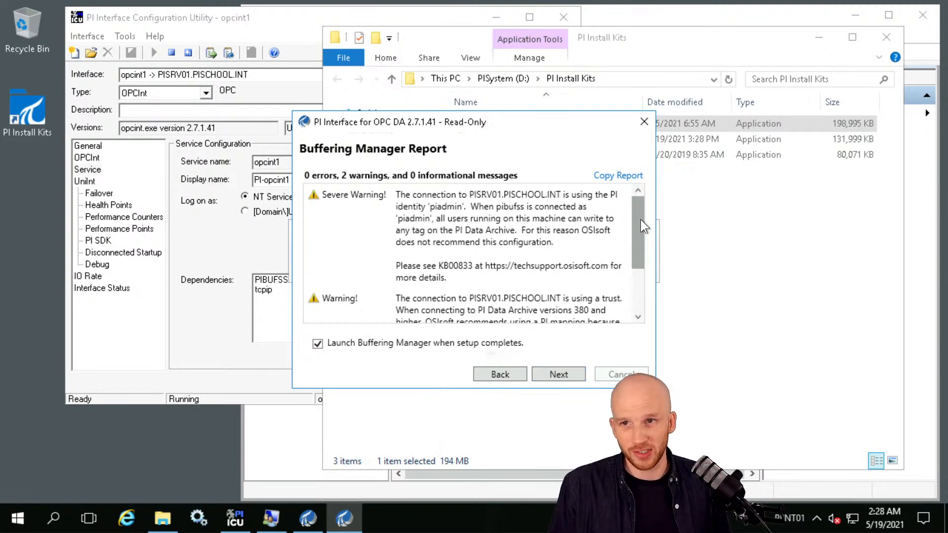
Erase the stray annotation stroke and scroll through the Buffering Manager Report.
{"action": "left_click_drag", "start_coordinate": [641, 219], "coordinate": [638, 191]}
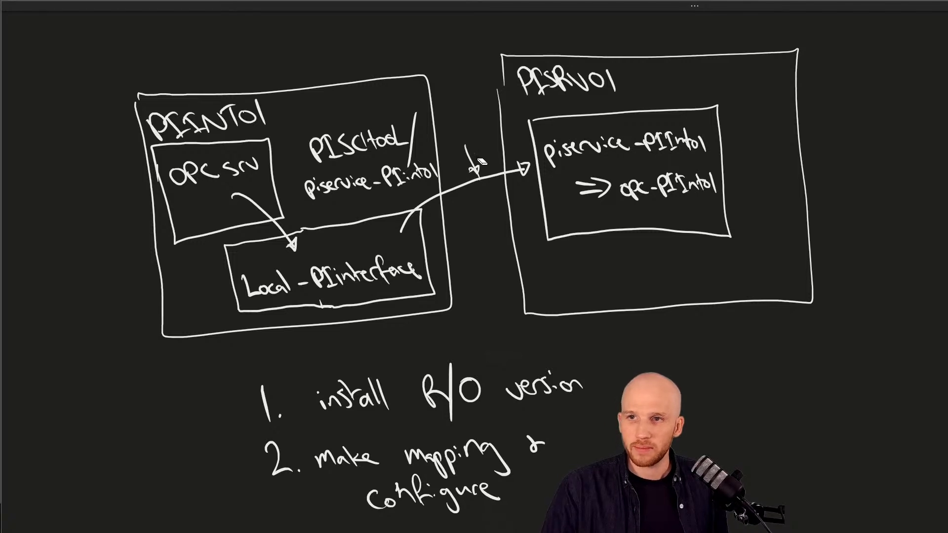
{"action": "left_click", "coordinate": [478, 162]}
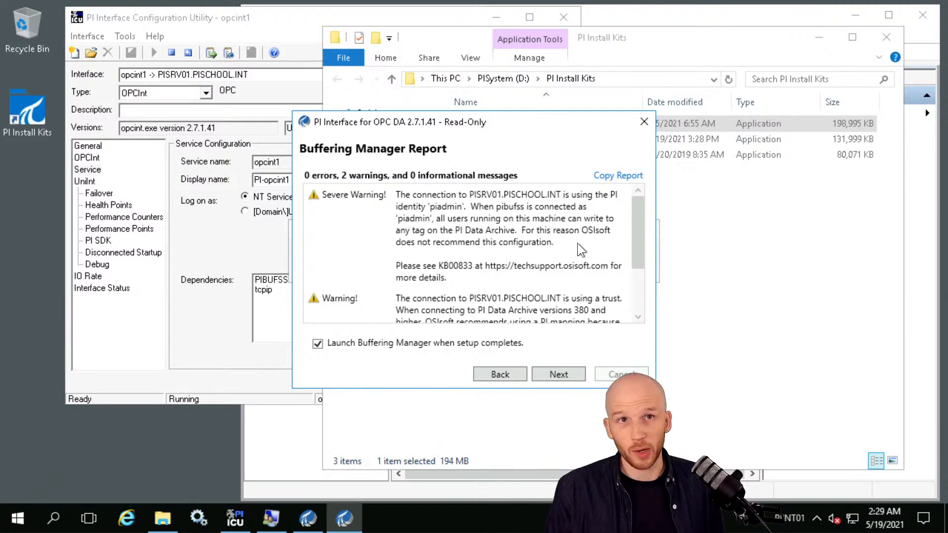
{"action": "scroll", "coordinate": [495, 257], "scroll_direction": "down", "scroll_amount": 2}
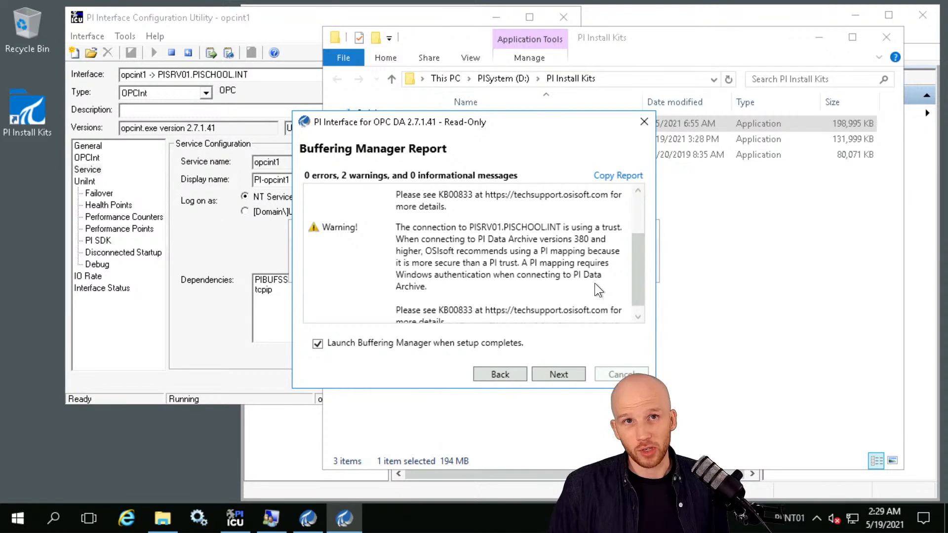
{"action": "scroll", "coordinate": [561, 262], "scroll_direction": "down", "scroll_amount": 1}
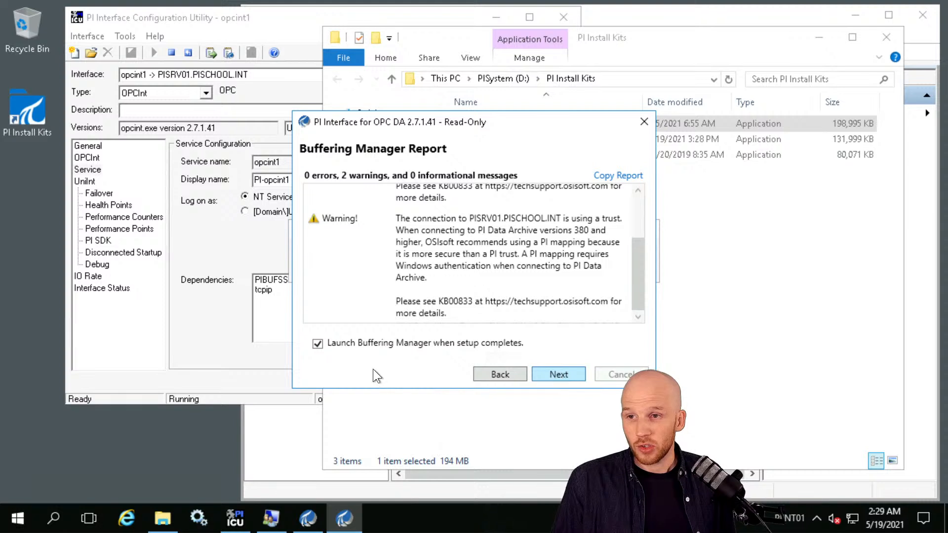
Uncheck Launch Buffering Manager when setup completes, then finish and close the installer.
{"action": "left_click", "coordinate": [317, 344]}
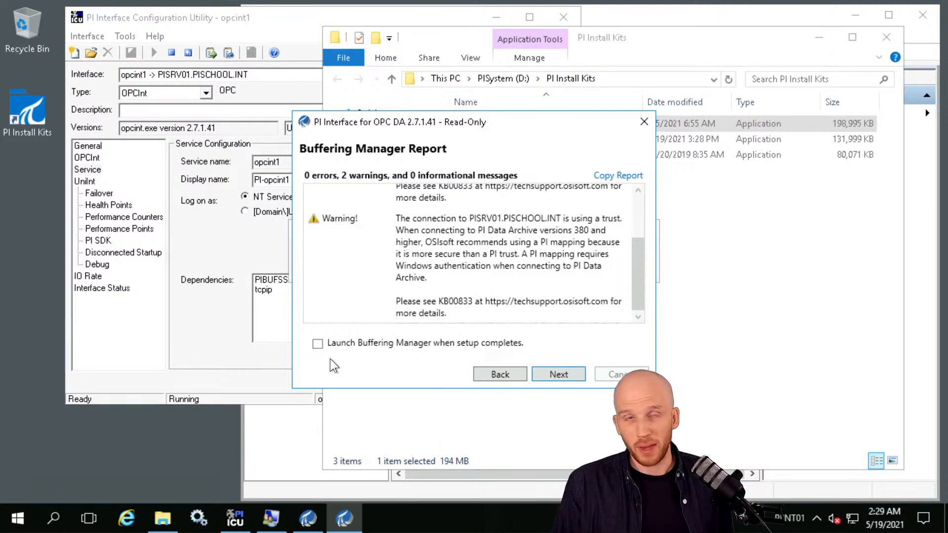
{"action": "left_click", "coordinate": [559, 375]}
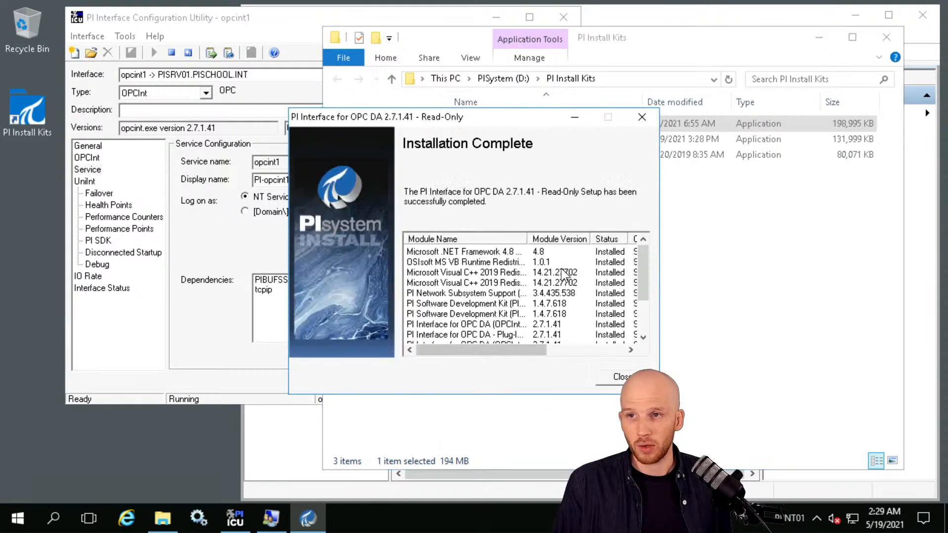
{"action": "left_click", "coordinate": [620, 377]}
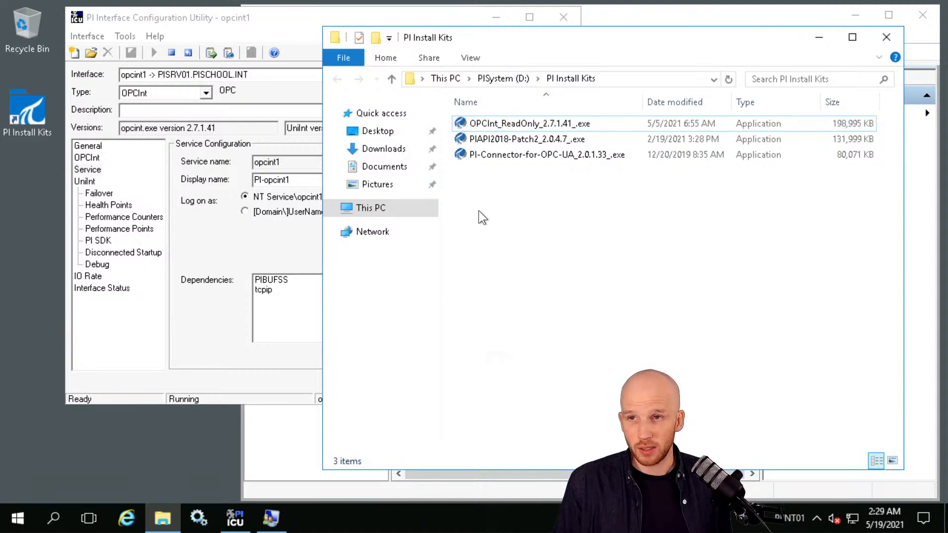
Browse from This PC to PISystem (D:)\Program Files (x86)\PIPC\Interfaces.
{"action": "left_click", "coordinate": [408, 207]}
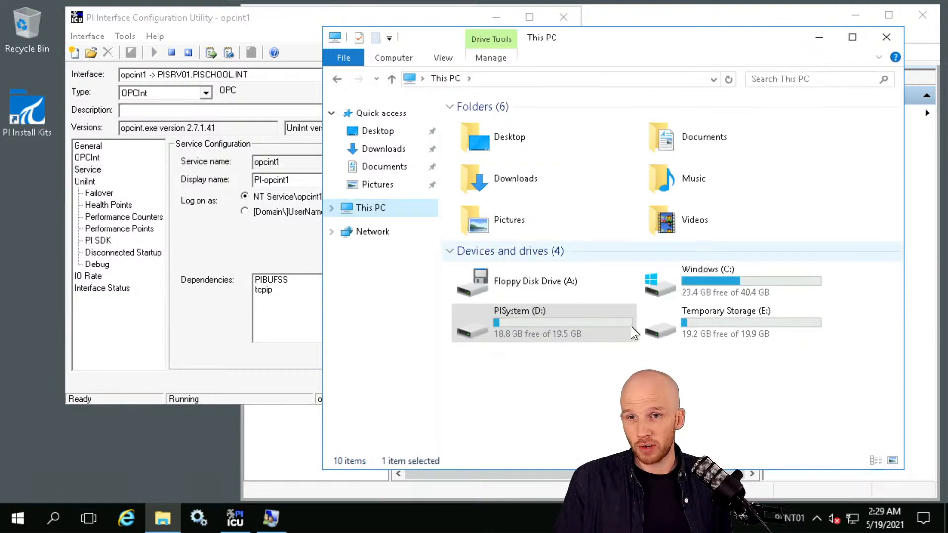
{"action": "double_click", "coordinate": [588, 324]}
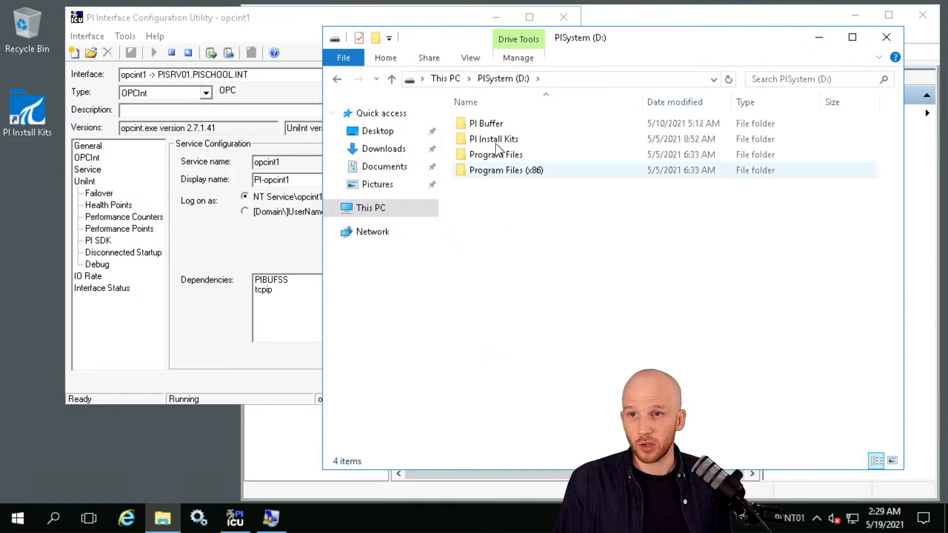
{"action": "double_click", "coordinate": [505, 170]}
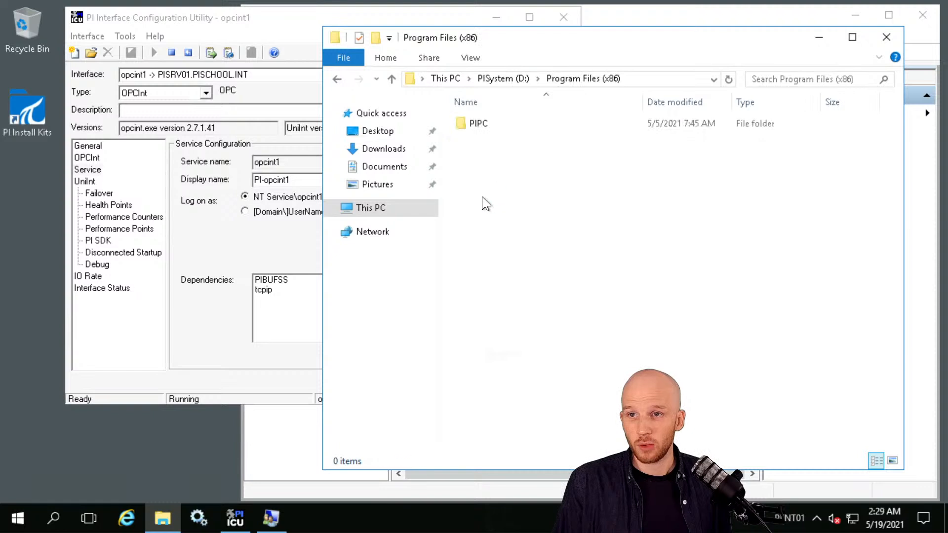
{"action": "double_click", "coordinate": [479, 123]}
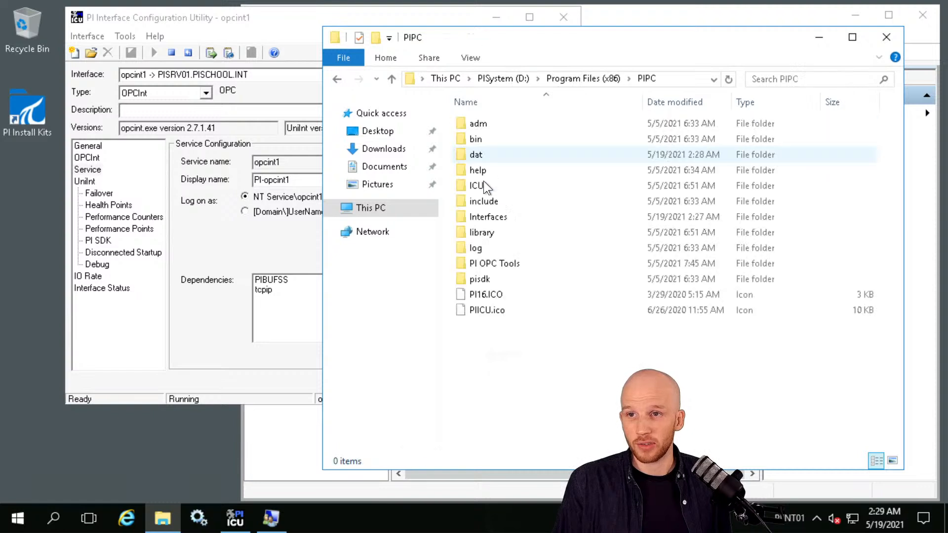
{"action": "double_click", "coordinate": [494, 216]}
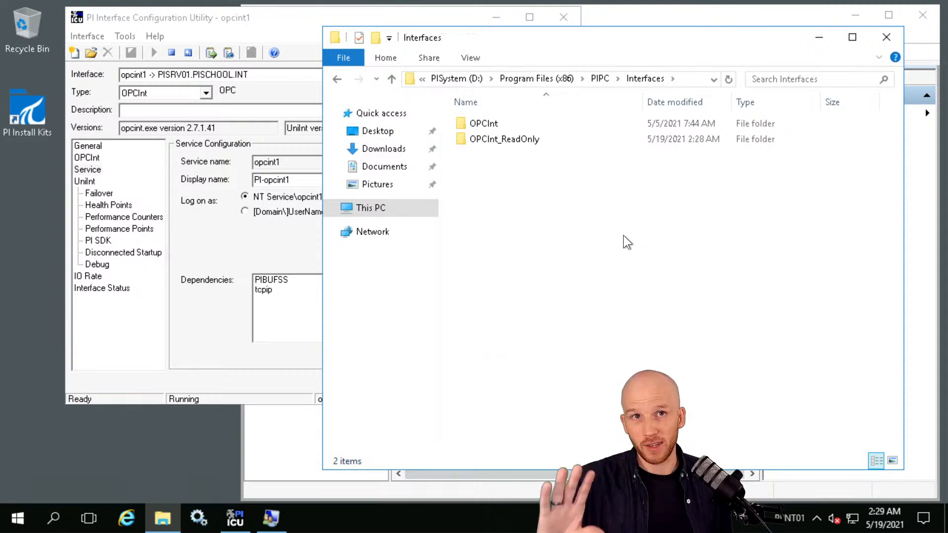
Compare the OPCInt and OPCInt_ReadOnly folders, then select opcint1.bat in OPCInt.
{"action": "double_click", "coordinate": [491, 123]}
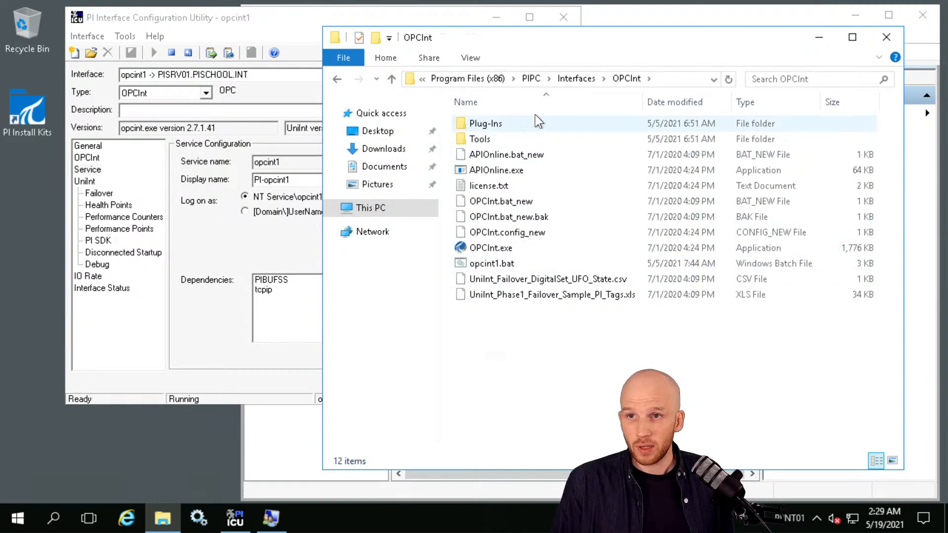
{"action": "left_click", "coordinate": [336, 78]}
{"action": "double_click", "coordinate": [506, 138]}
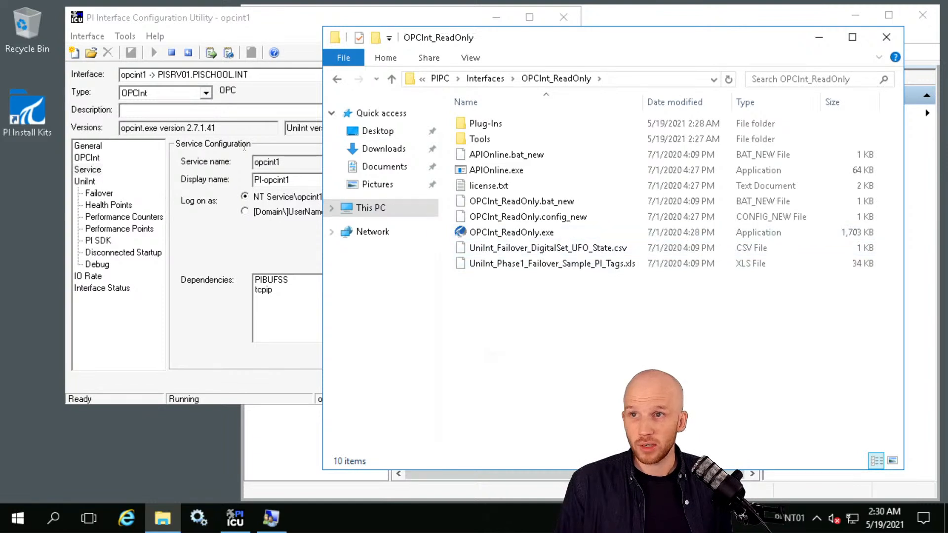
{"action": "left_click", "coordinate": [335, 78]}
{"action": "double_click", "coordinate": [494, 123]}
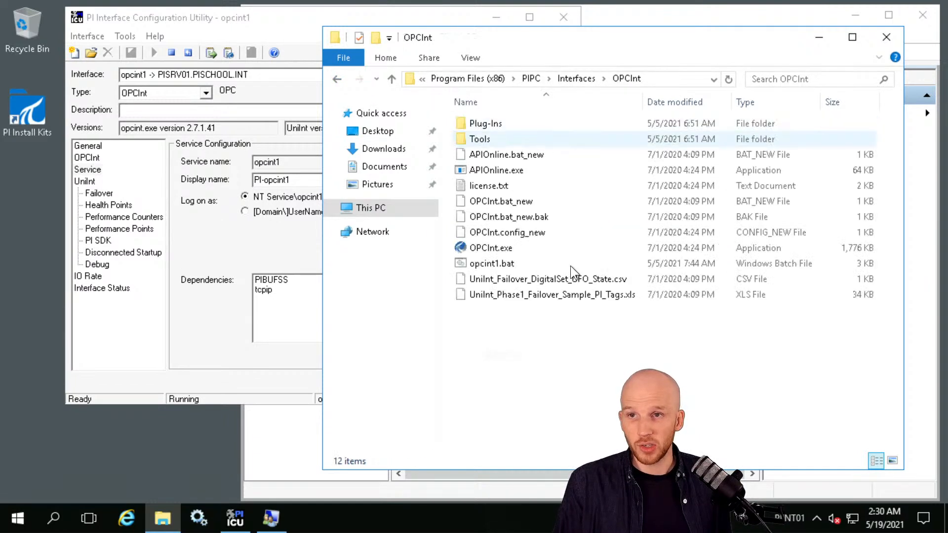
{"action": "left_click", "coordinate": [492, 263]}
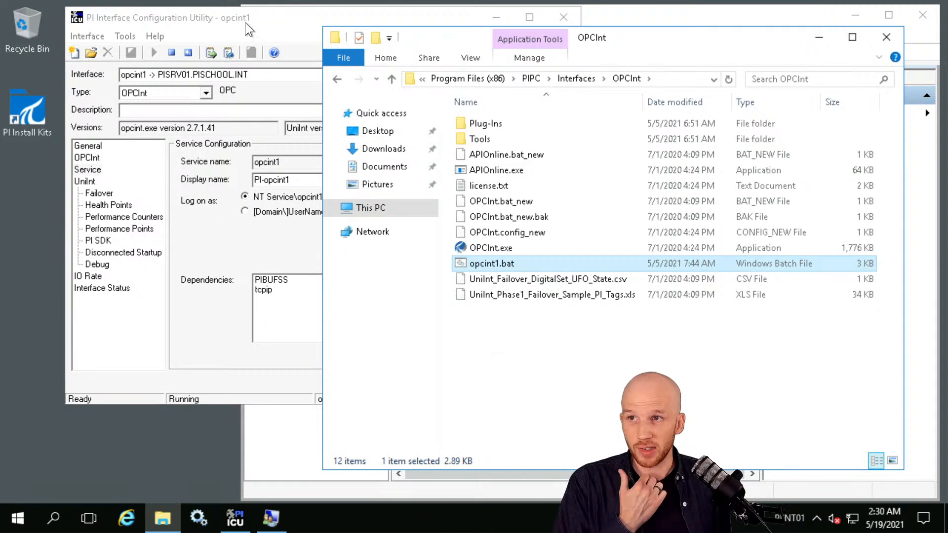
Rearrange the ICU and Explorer windows and copy opcint1.bat.
{"action": "left_click_drag", "start_coordinate": [245, 22], "coordinate": [205, 22]}
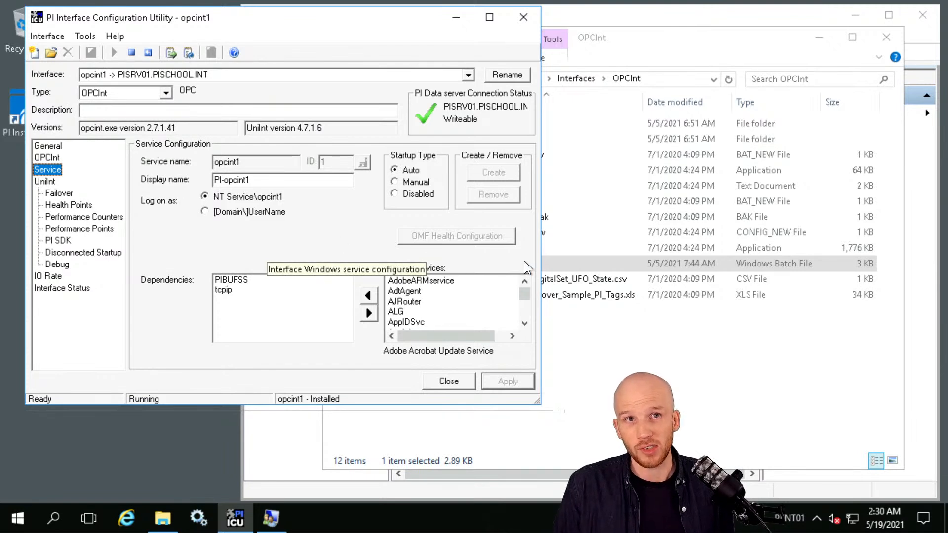
{"action": "left_click", "coordinate": [656, 40]}
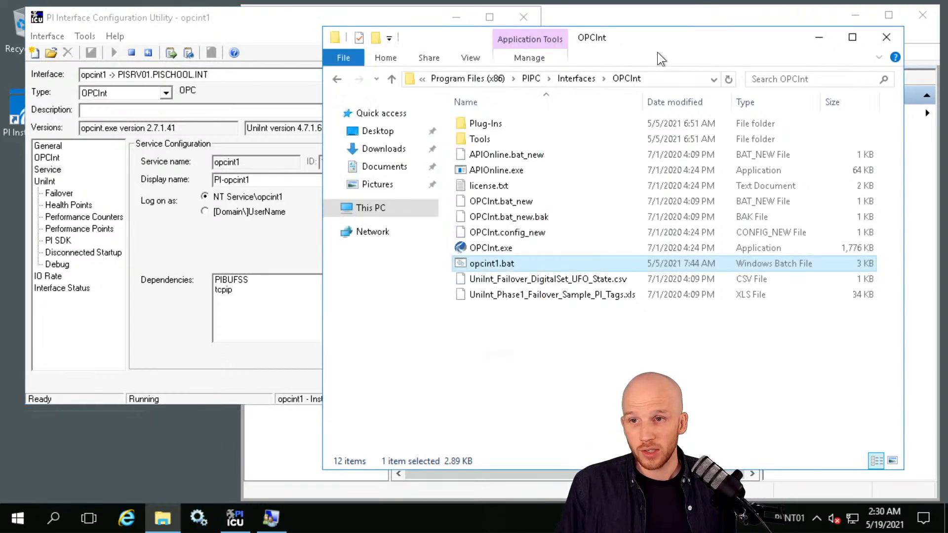
{"action": "right_click", "coordinate": [490, 263]}
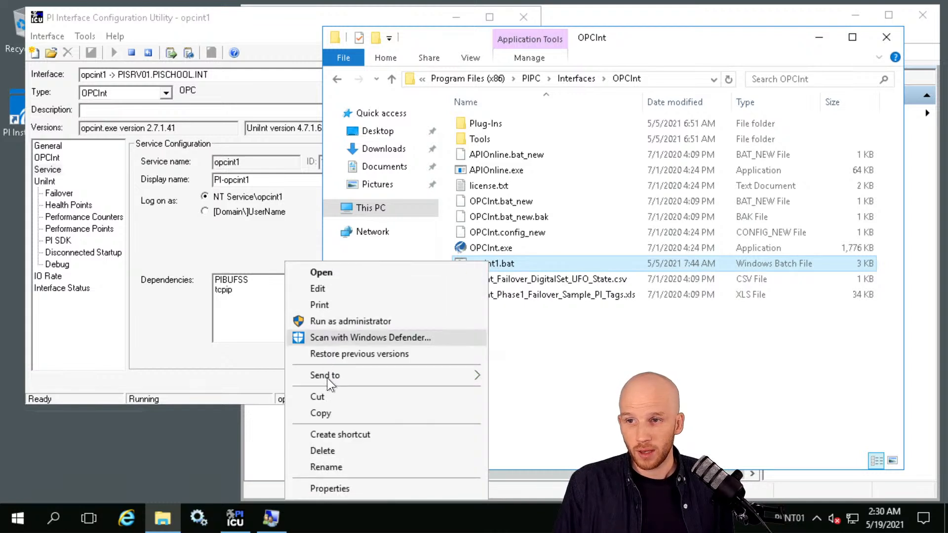
{"action": "left_click", "coordinate": [339, 415]}
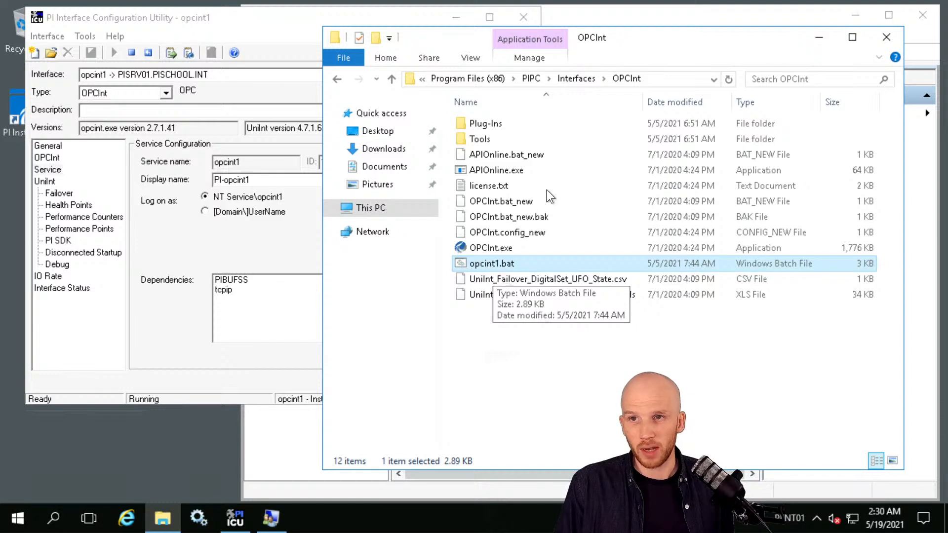
Paste opcint1.bat into the OPCInt_ReadOnly folder and select the copy.
{"action": "left_click", "coordinate": [572, 80]}
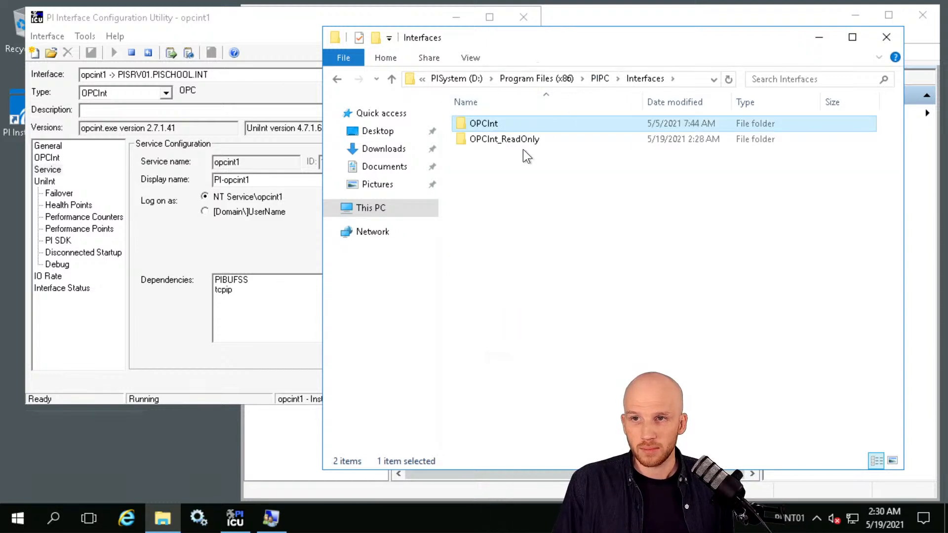
{"action": "double_click", "coordinate": [496, 141]}
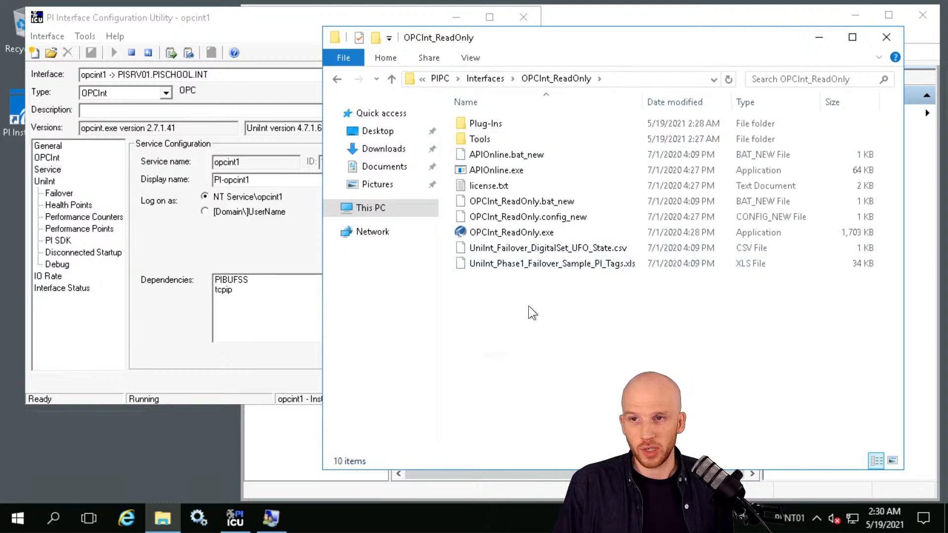
{"action": "right_click", "coordinate": [542, 324]}
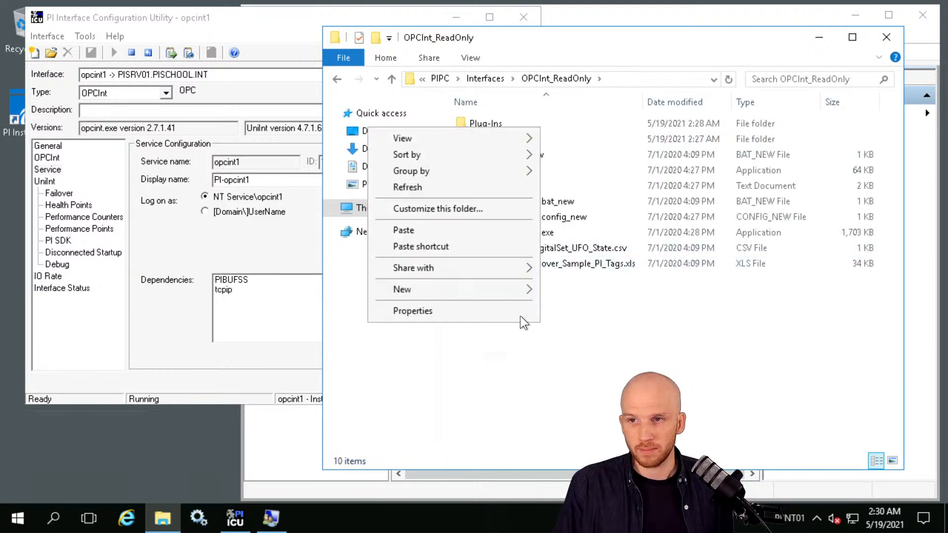
{"action": "left_click", "coordinate": [416, 232]}
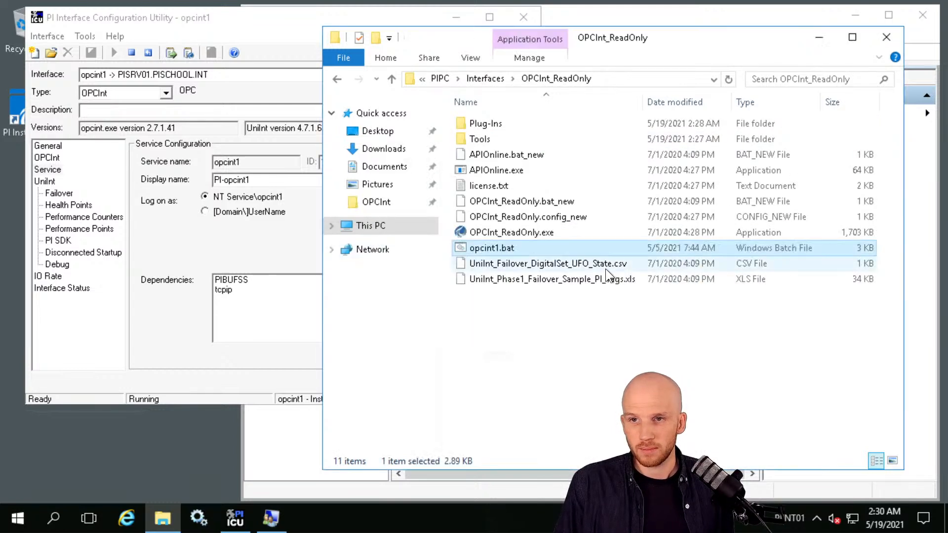
{"action": "left_click", "coordinate": [544, 326]}
{"action": "left_click", "coordinate": [488, 248]}
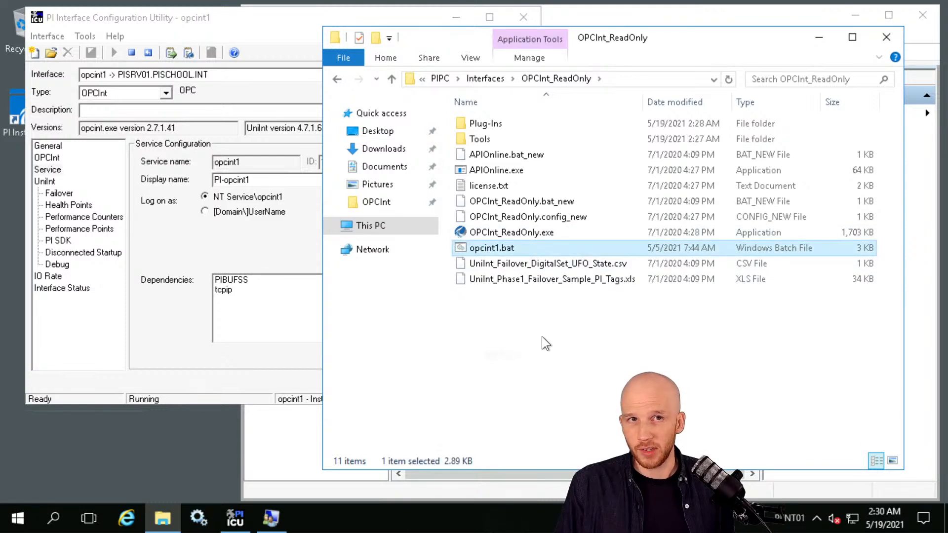
Clear the Read-only attribute on the copied opcint1.bat in its Properties.
{"action": "right_click", "coordinate": [488, 247]}
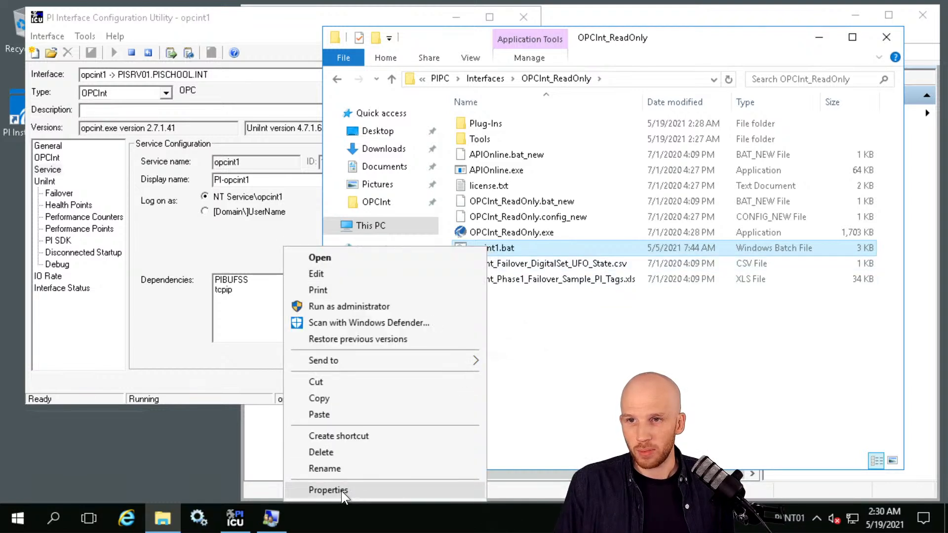
{"action": "left_click", "coordinate": [342, 491]}
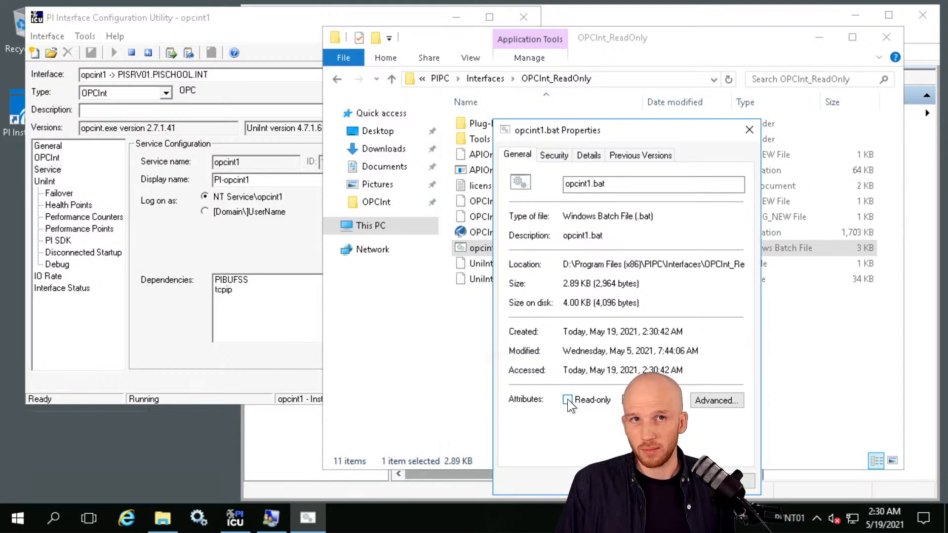
{"action": "left_click", "coordinate": [568, 399]}
{"action": "left_click", "coordinate": [637, 482]}
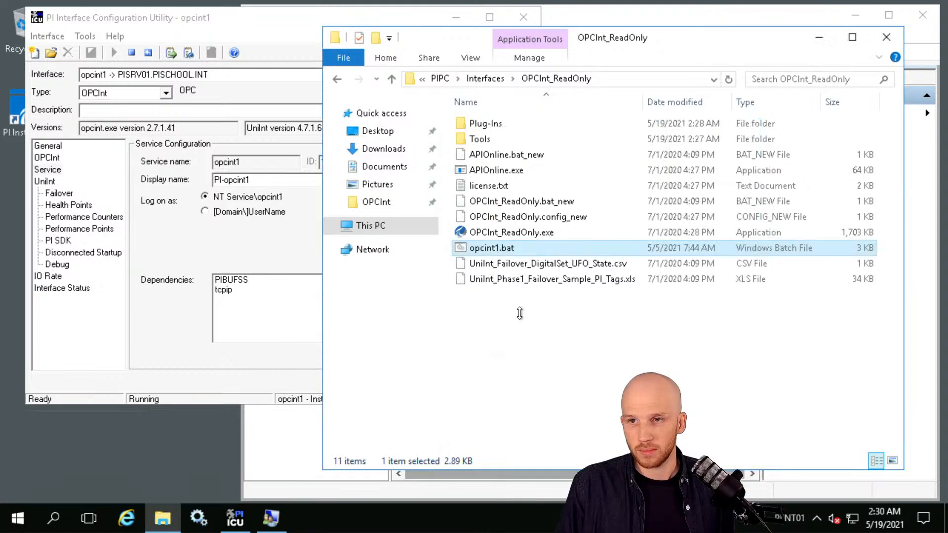
{"action": "right_click", "coordinate": [478, 247]}
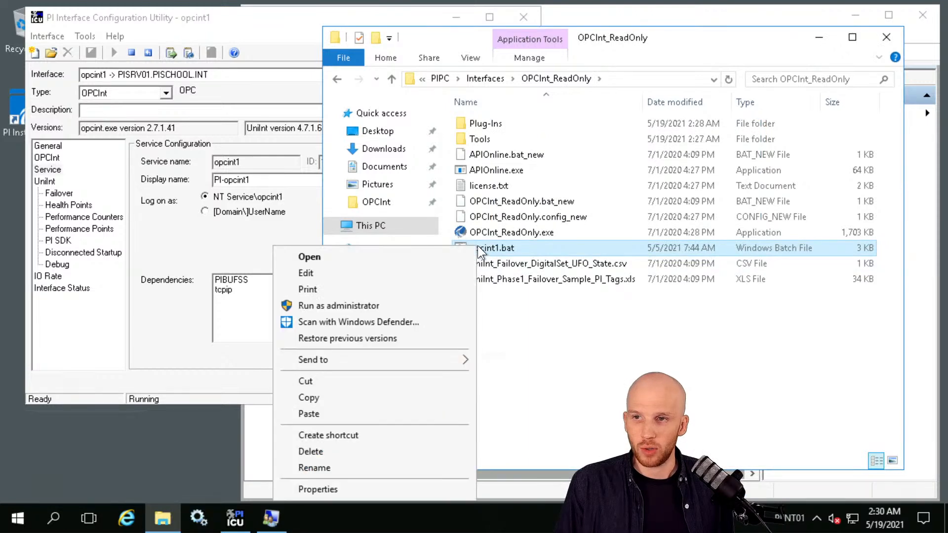
Edit the copied opcint1.bat in Notepad and place the caret in its final command line.
{"action": "left_click", "coordinate": [414, 274]}
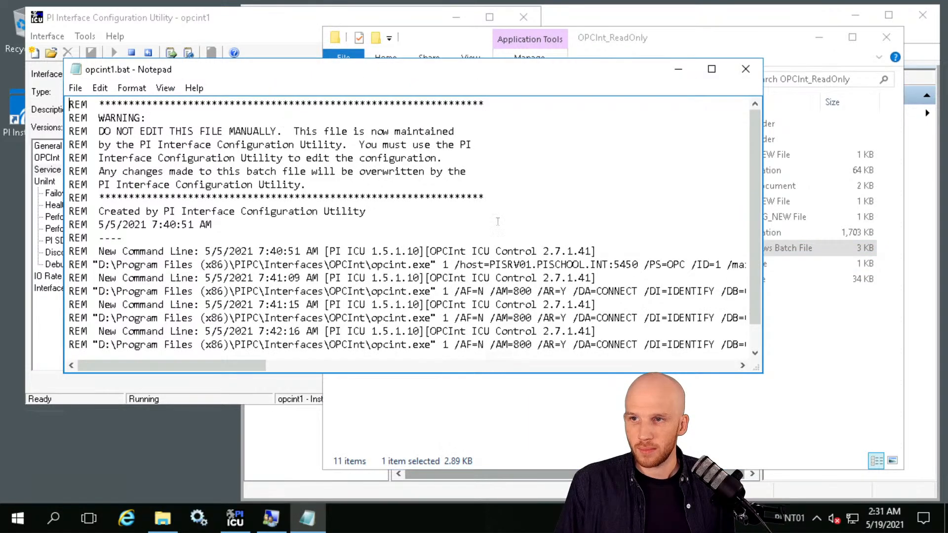
{"action": "left_click", "coordinate": [496, 216]}
{"action": "scroll", "coordinate": [404, 258], "scroll_direction": "down", "scroll_amount": 1}
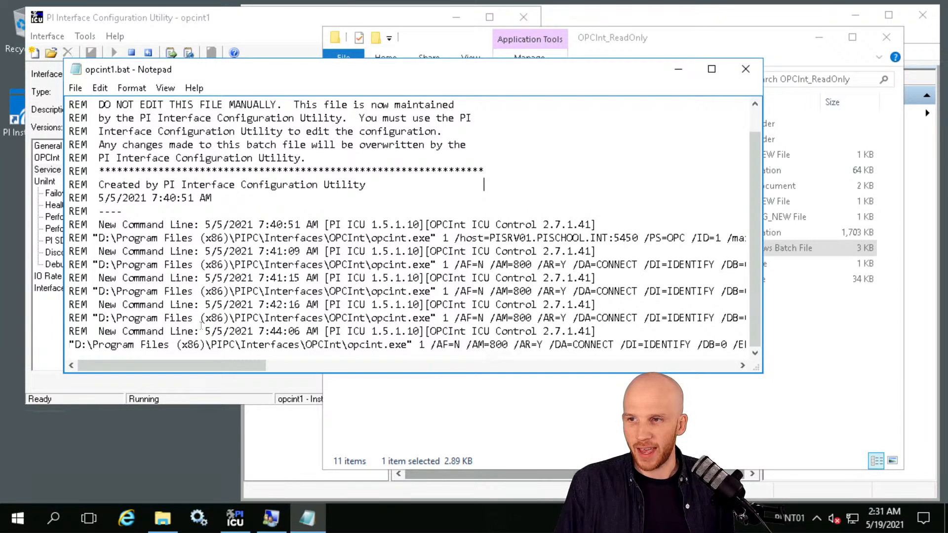
{"action": "left_click", "coordinate": [454, 331]}
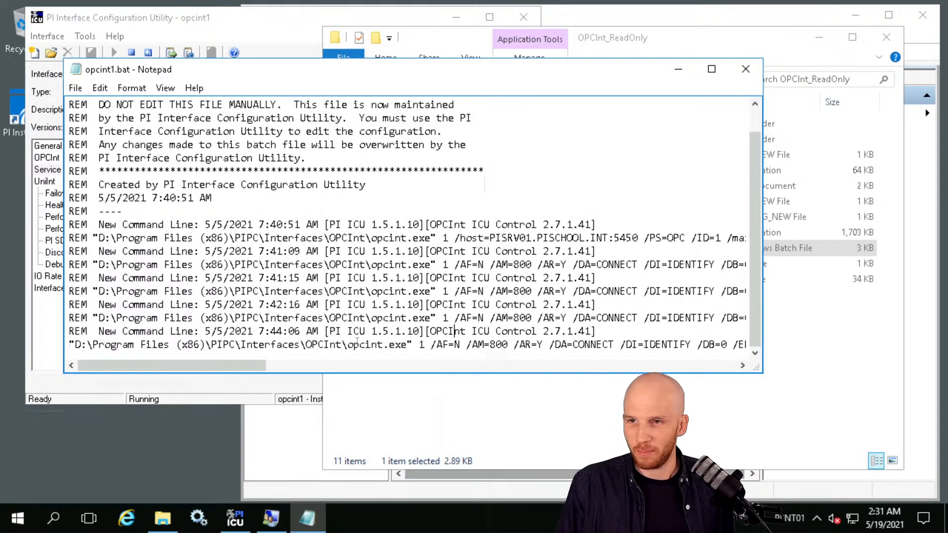
{"action": "left_click_drag", "start_coordinate": [551, 68], "coordinate": [481, 184]}
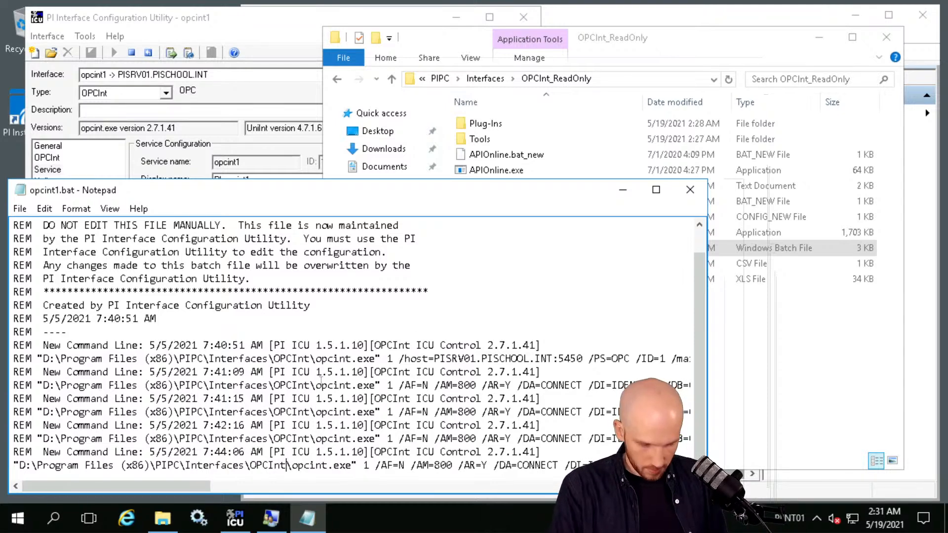
Point the final command line at OPCInt_ReadOnly\opcint_readonly.exe and save opcint1.bat.
{"action": "type", "text": "_ReadOnly\\opcint"}
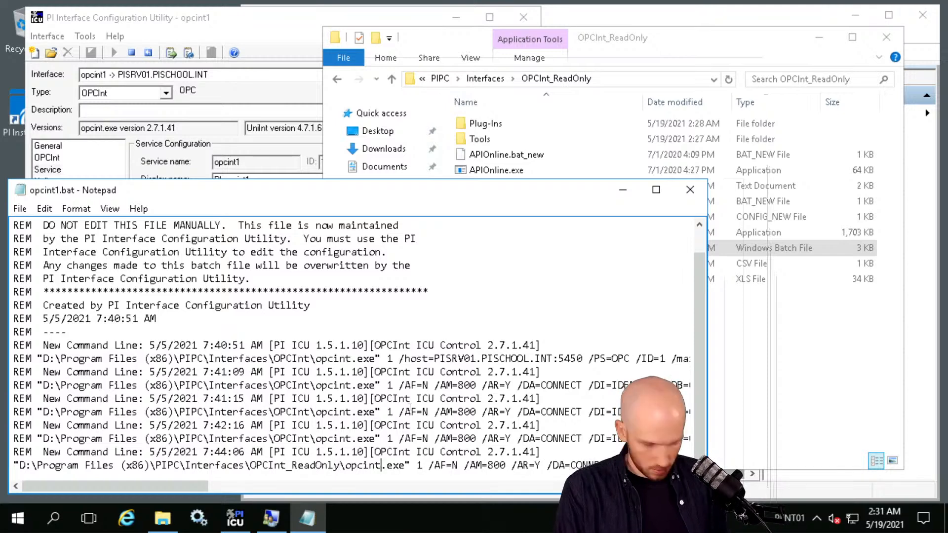
{"action": "type", "text": "_"}
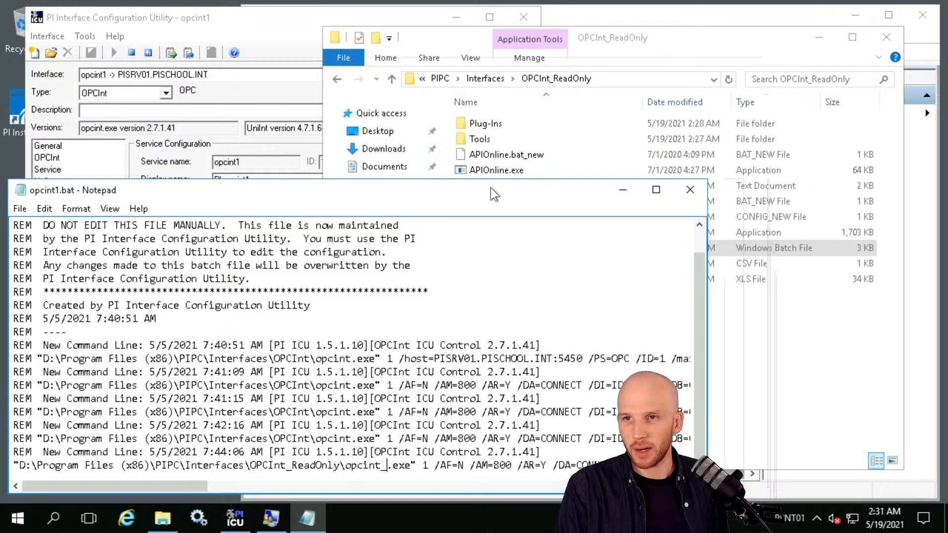
{"action": "left_click_drag", "start_coordinate": [490, 187], "coordinate": [485, 151]}
{"action": "type", "text": "readonly"}
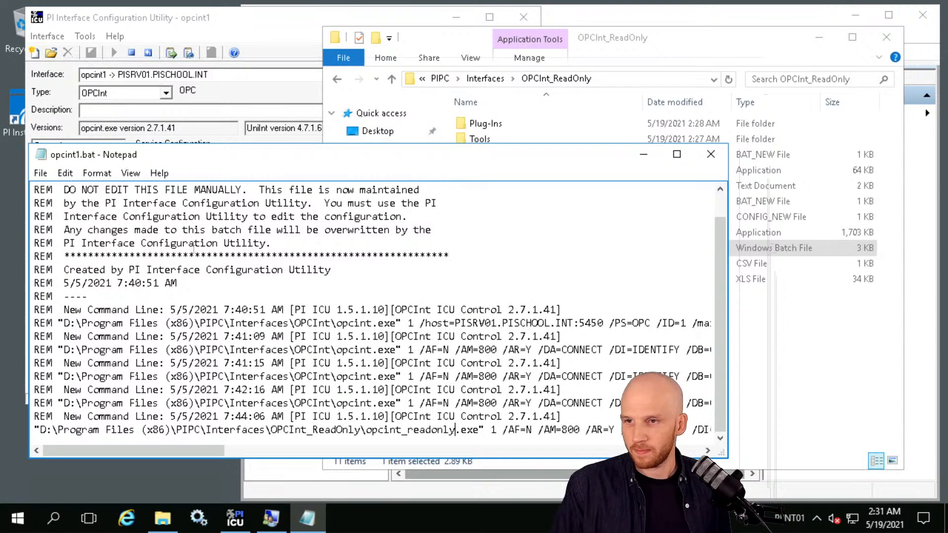
{"action": "left_click", "coordinate": [39, 173]}
{"action": "left_click", "coordinate": [28, 220]}
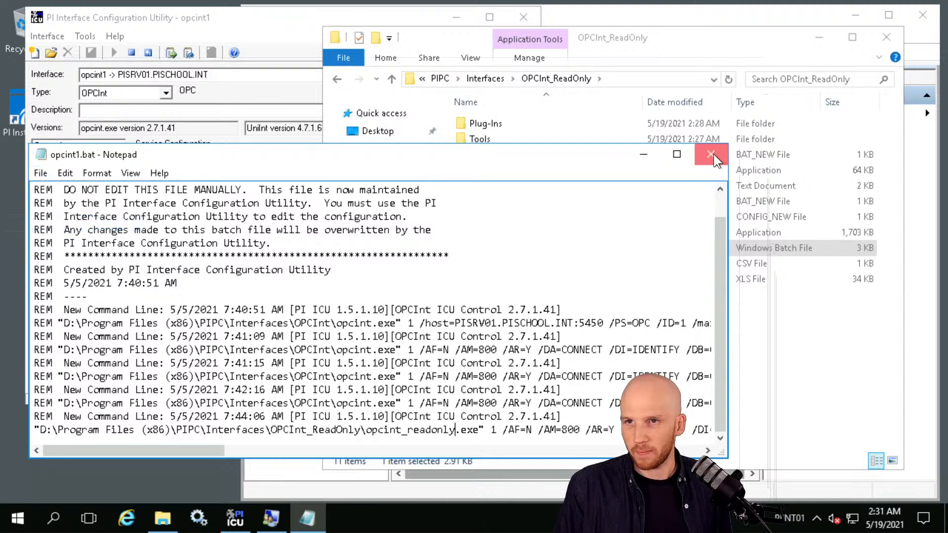
Close Notepad, leaving the saved opcint1.bat in the OPCInt_ReadOnly folder.
{"action": "left_click", "coordinate": [712, 154]}
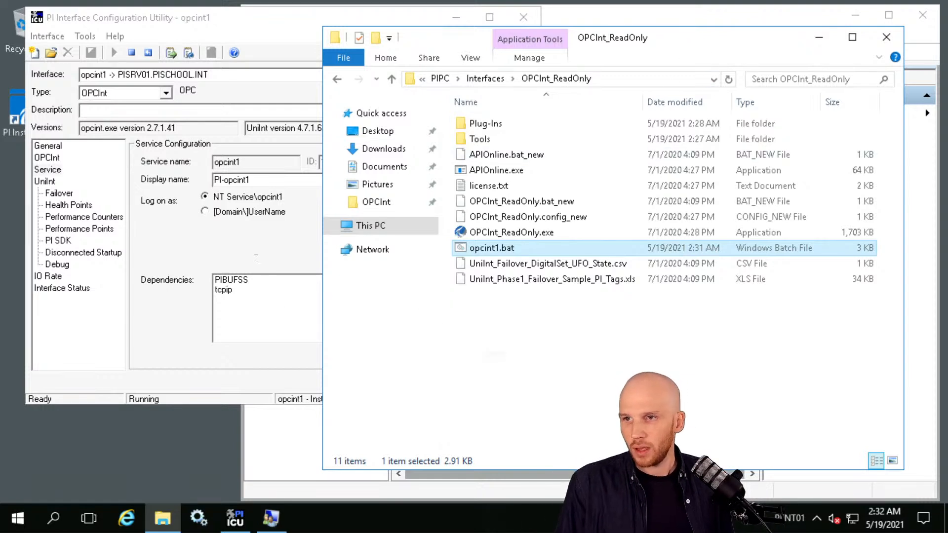
Bring PI ICU forward and confirm the Interface list still holds only opcint1.
{"action": "left_click", "coordinate": [289, 322]}
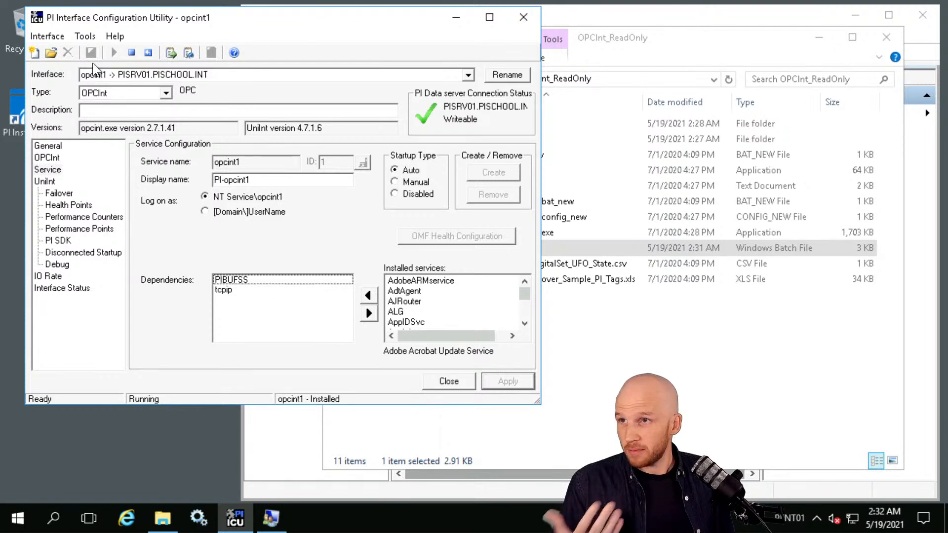
{"action": "left_click", "coordinate": [468, 74]}
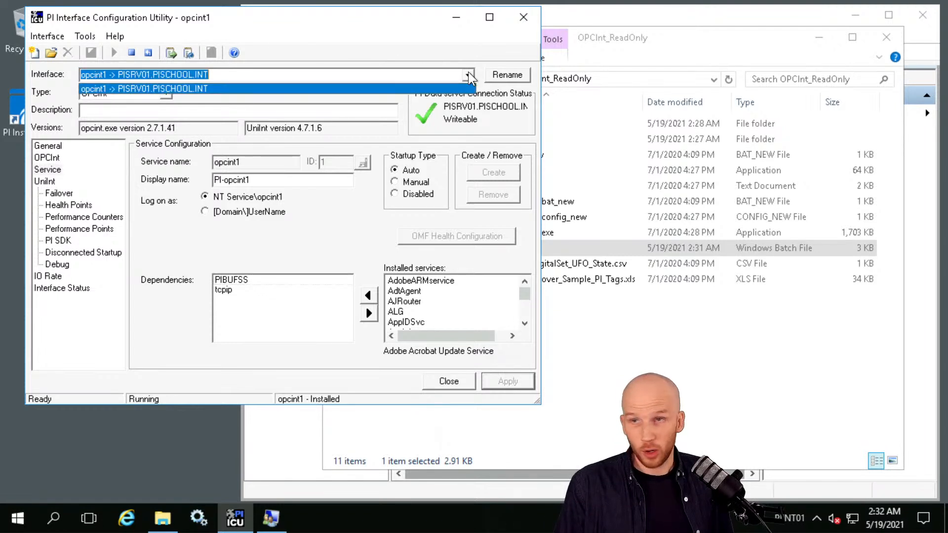
{"action": "left_click", "coordinate": [469, 73]}
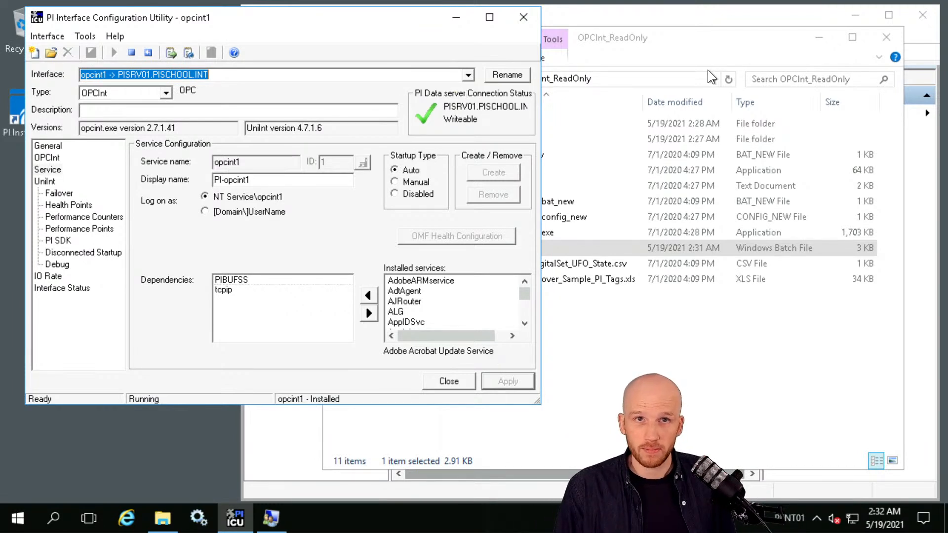
Create a new Windows interface instance from OPCInt_ReadOnly\opcint1.bat.
{"action": "left_click", "coordinate": [50, 36]}
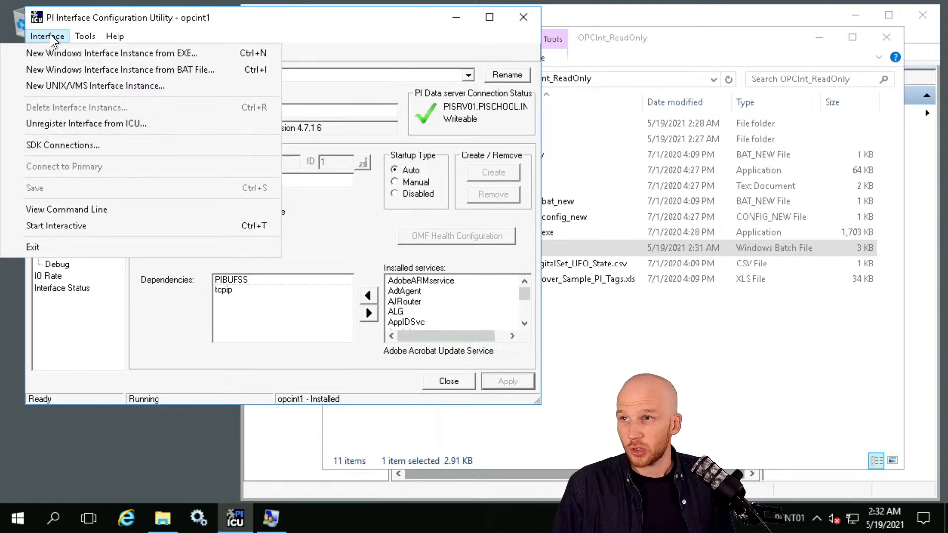
{"action": "left_click", "coordinate": [48, 69]}
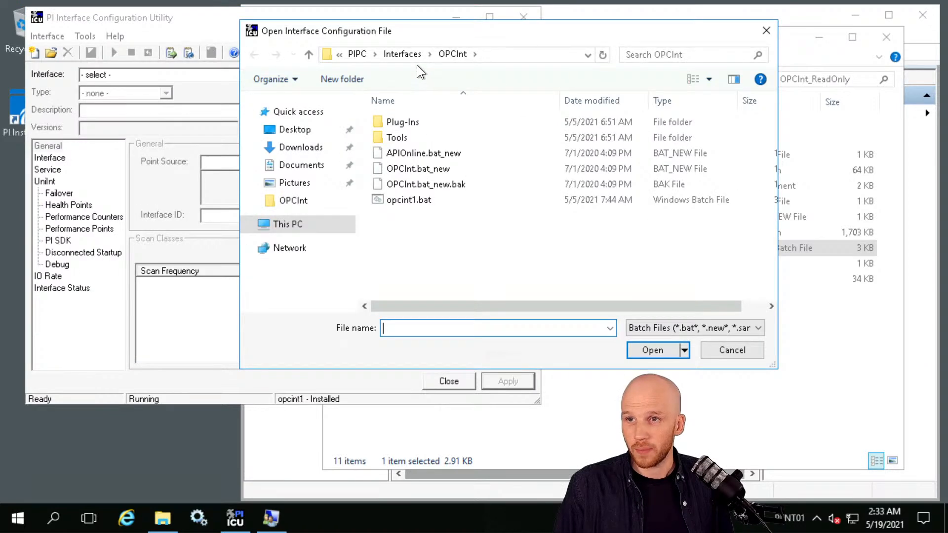
{"action": "left_click", "coordinate": [405, 55]}
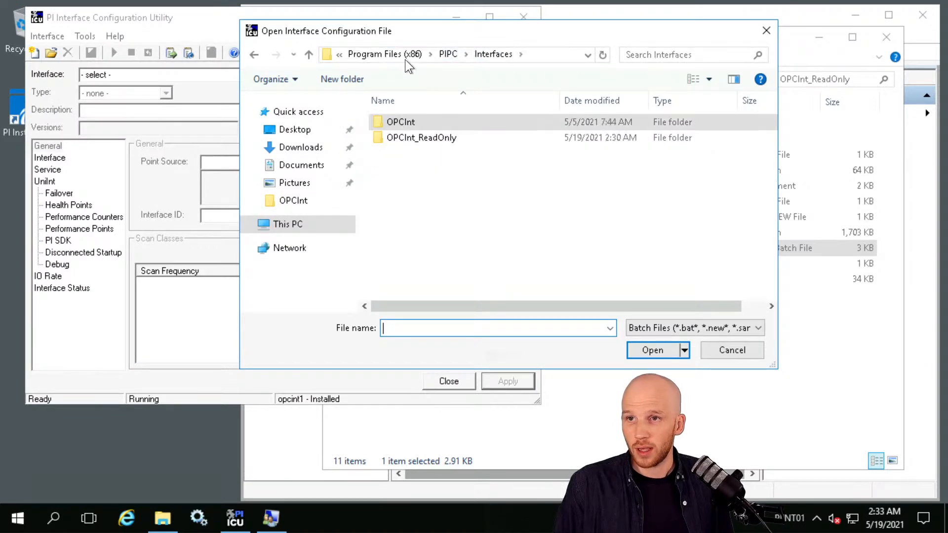
{"action": "double_click", "coordinate": [401, 136]}
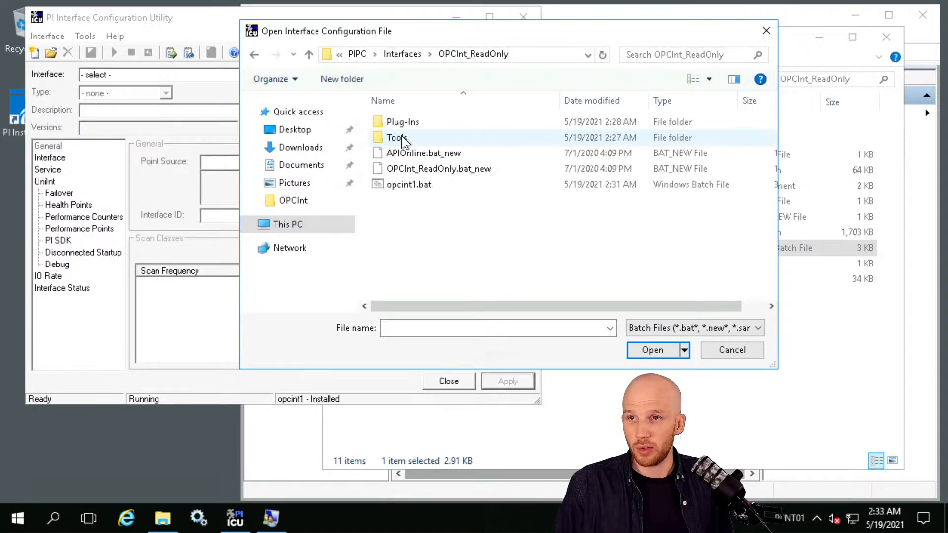
{"action": "left_click", "coordinate": [412, 185]}
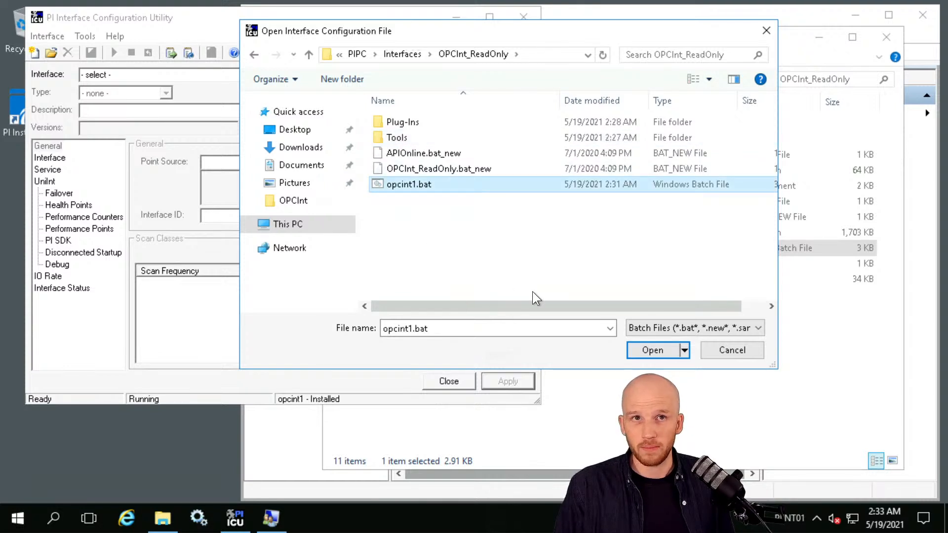
{"action": "left_click", "coordinate": [653, 350]}
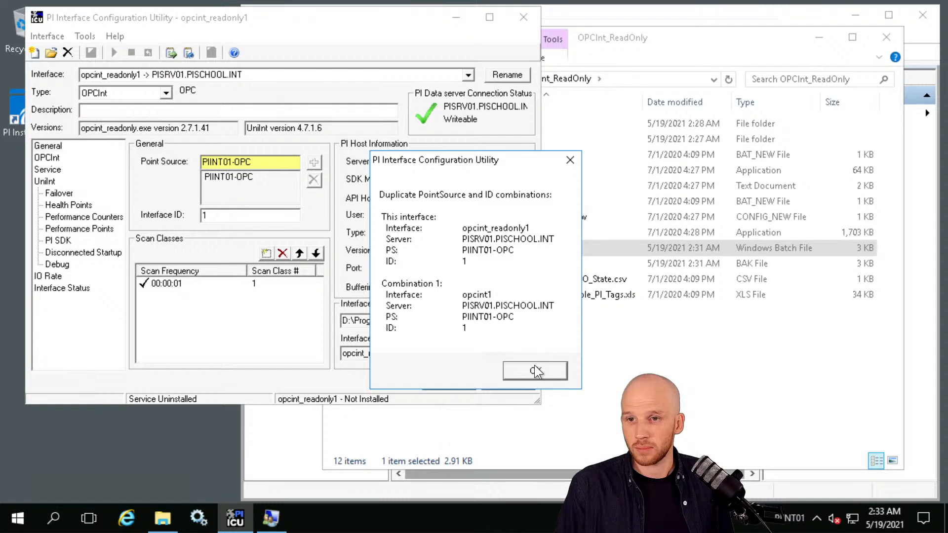
Accept the warning about the duplicate PointSource PIINT01-OPC and Interface ID 1.
{"action": "left_click", "coordinate": [535, 370]}
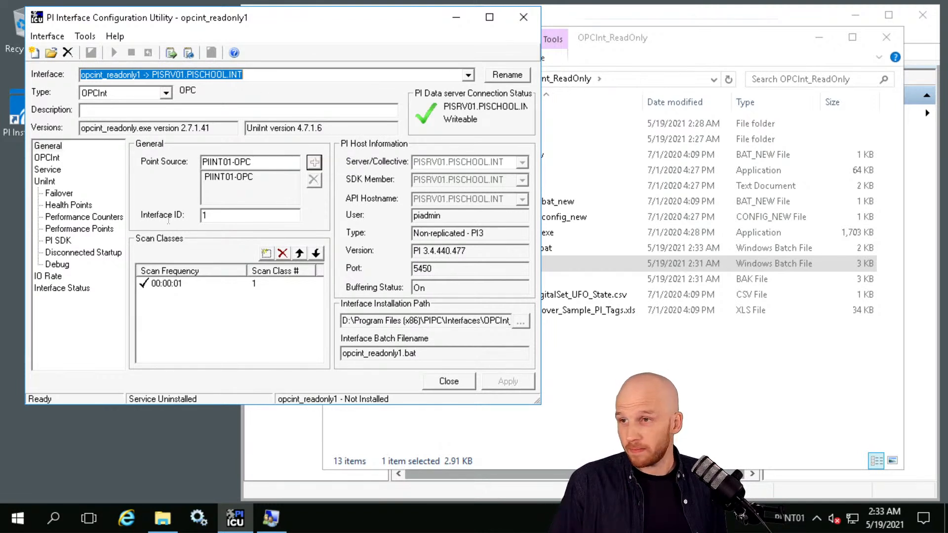
Set the opcint_readonly1 service to log on as the account .\Local-PIInterface.
{"action": "left_click", "coordinate": [49, 169]}
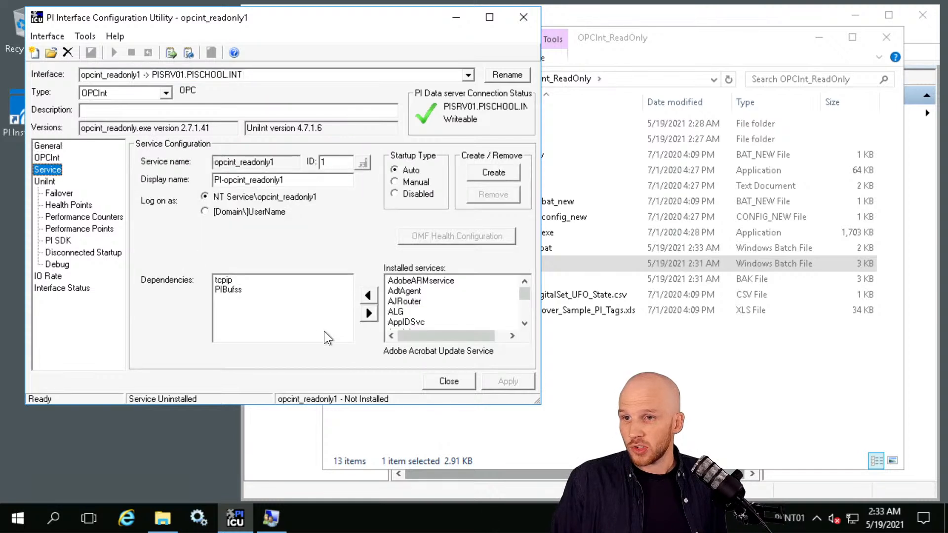
{"action": "left_click", "coordinate": [267, 326]}
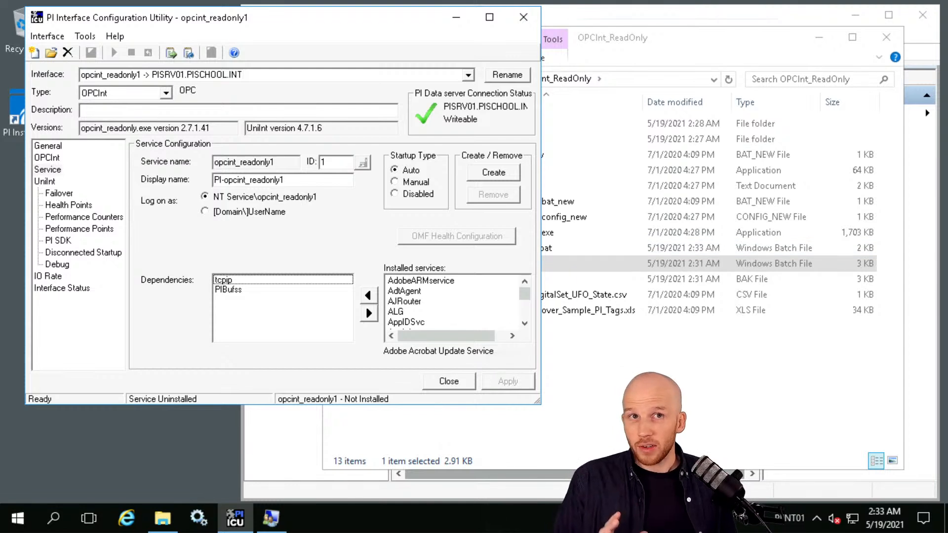
{"action": "left_click", "coordinate": [223, 212]}
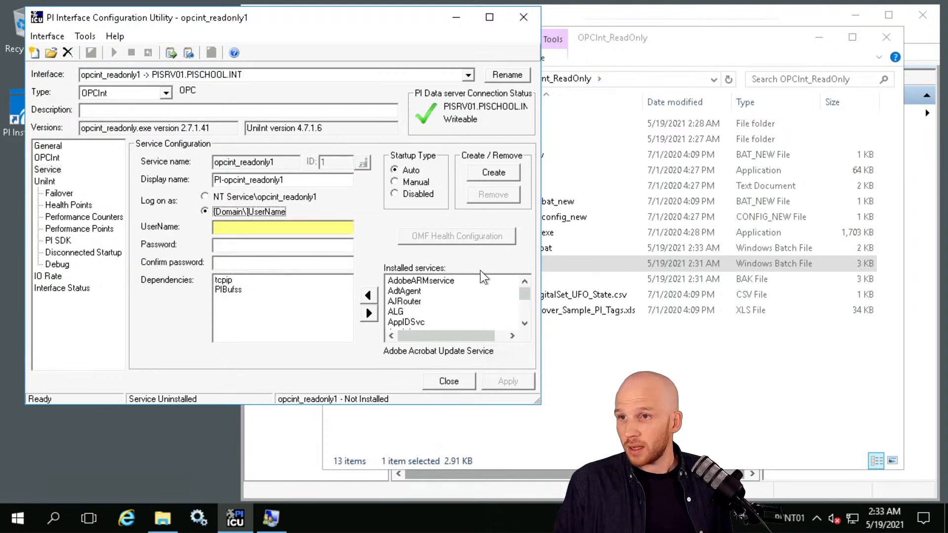
{"action": "left_click", "coordinate": [312, 233]}
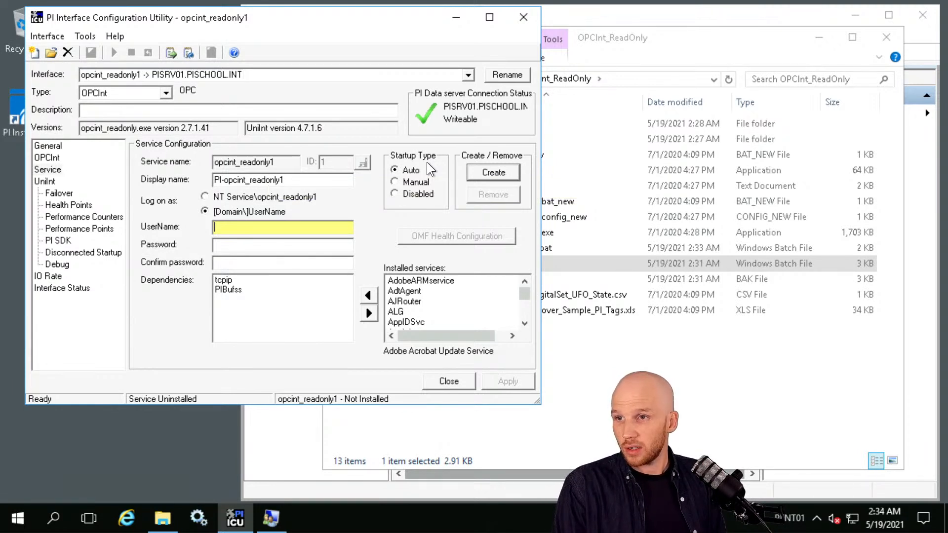
{"action": "type", "text": "PIINT01"}
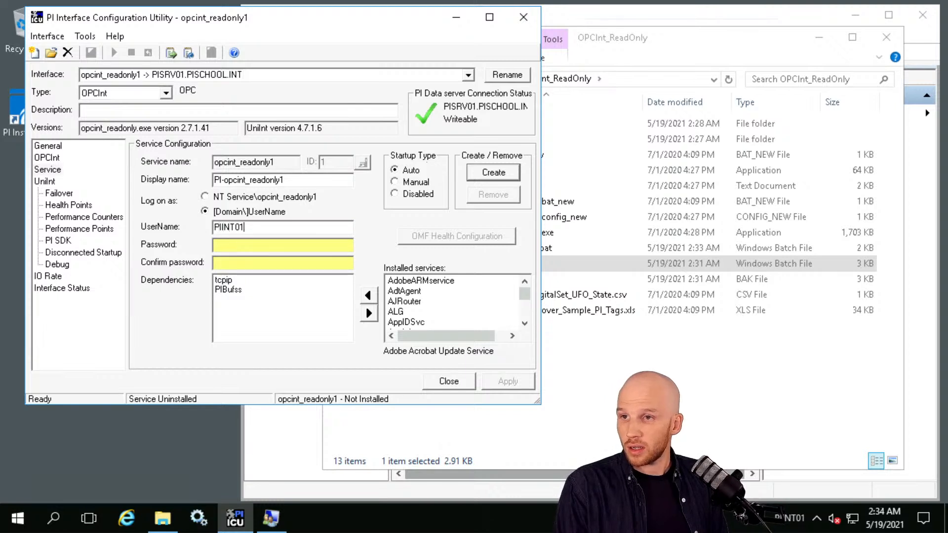
{"action": "key", "text": "BackSpace"}
{"action": "key", "text": "BackSpace"}
{"action": "key", "text": "BackSpace"}
{"action": "key", "text": "BackSpace"}
{"action": "key", "text": "BackSpace"}
{"action": "key", "text": "BackSpace"}
{"action": "key", "text": "BackSpace"}
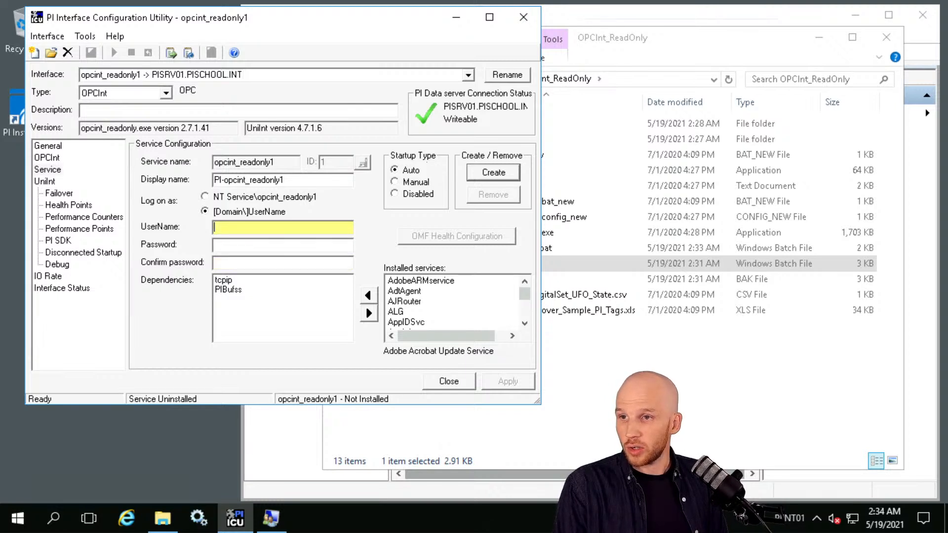
{"action": "type", "text": ".\\"}
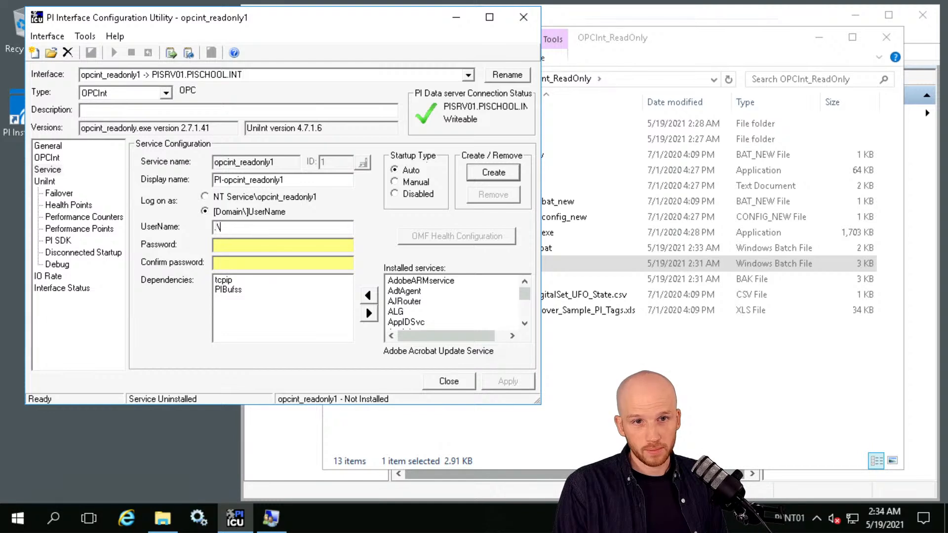
{"action": "type", "text": "User"}
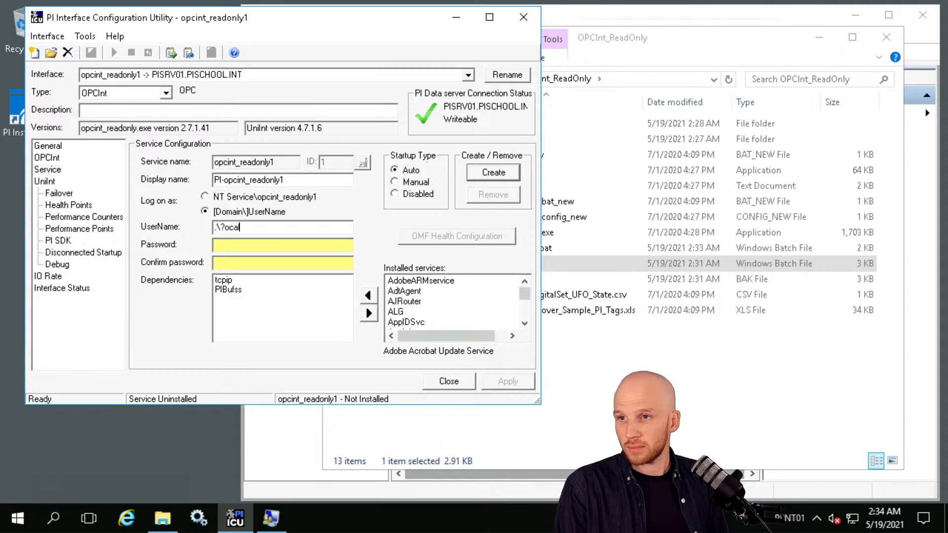
{"action": "key", "text": "BackSpace"}
{"action": "key", "text": "BackSpace"}
{"action": "key", "text": "BackSpace"}
{"action": "key", "text": "BackSpace"}
{"action": "type", "text": "Uocal"}
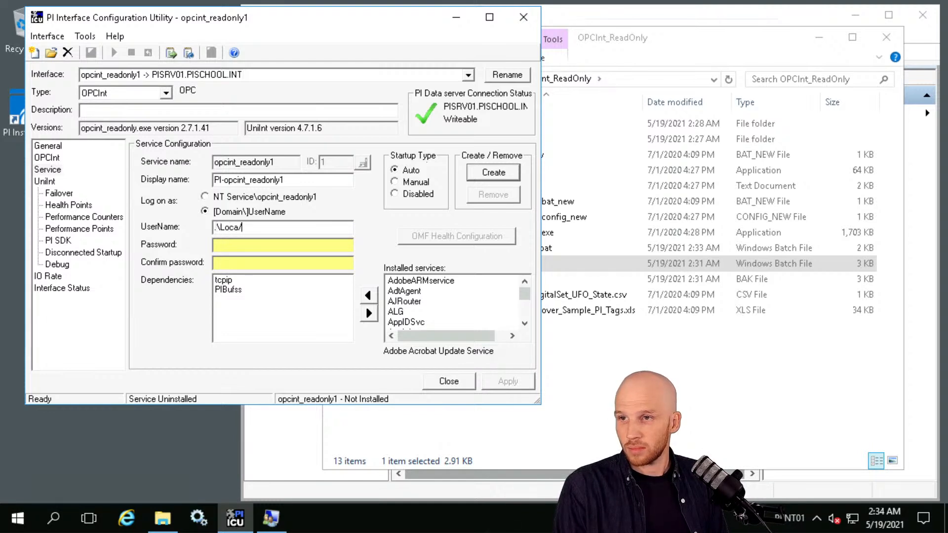
{"action": "key", "text": "BackSpace"}
{"action": "type", "text": "l"}
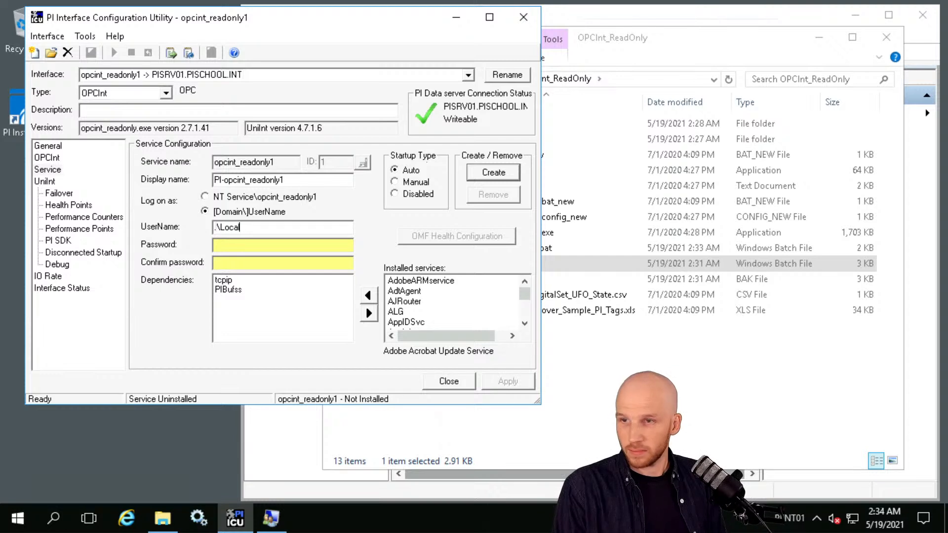
{"action": "type", "text": "-PIInterface"}
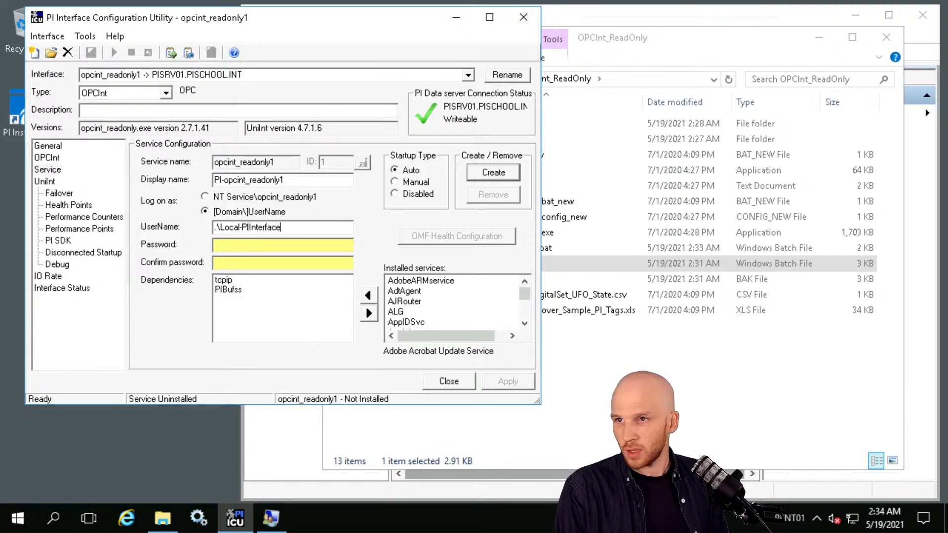
Enter and confirm the service account password, then create the Windows service.
{"action": "left_click", "coordinate": [214, 245]}
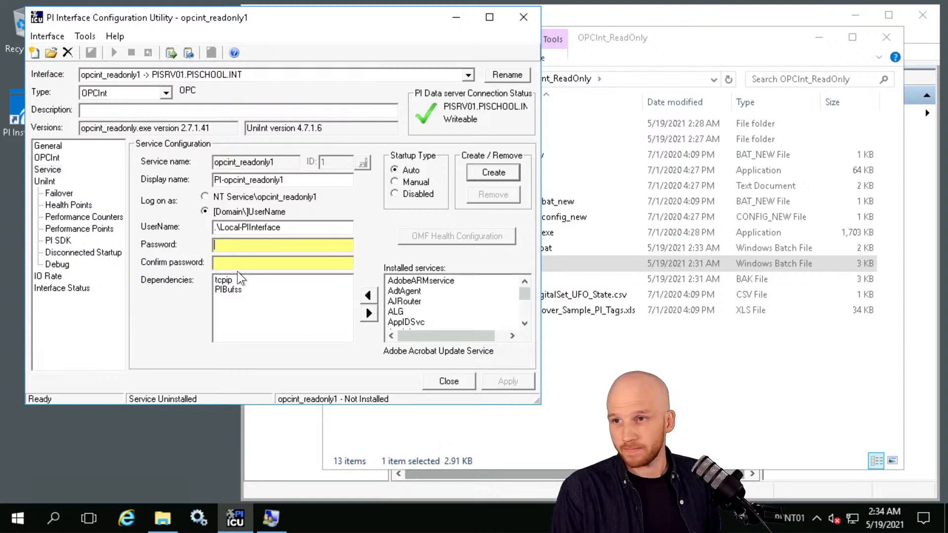
{"action": "key", "text": "ctrl+v"}
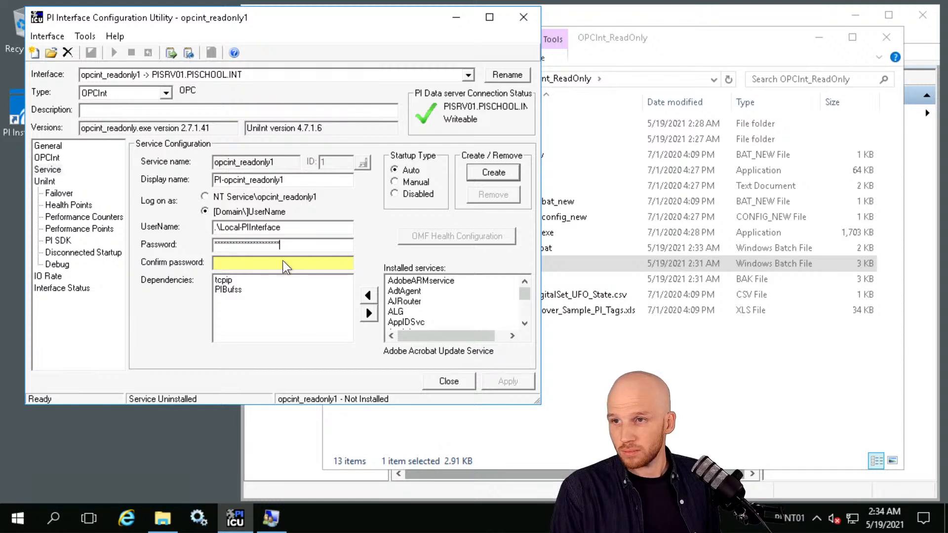
{"action": "left_click", "coordinate": [283, 260]}
{"action": "key", "text": "ctrl+v"}
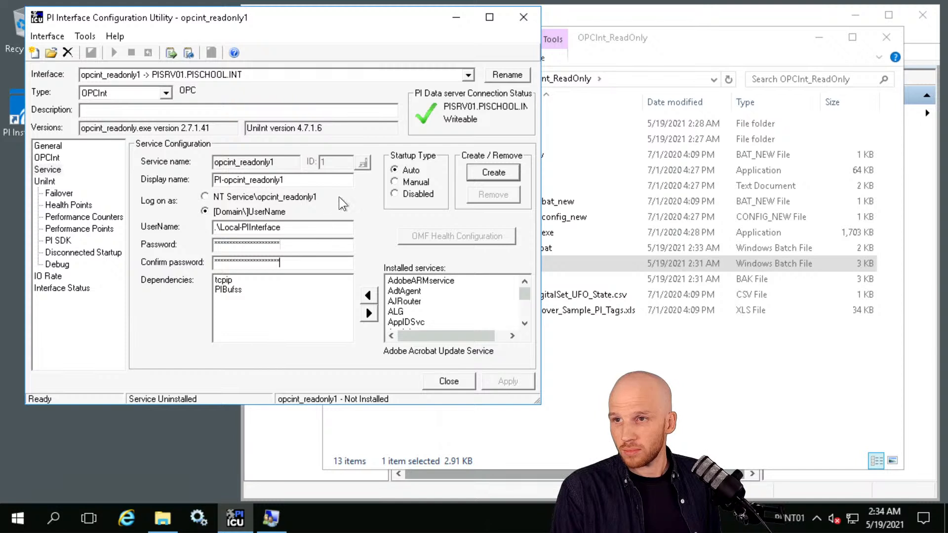
{"action": "left_click", "coordinate": [487, 172]}
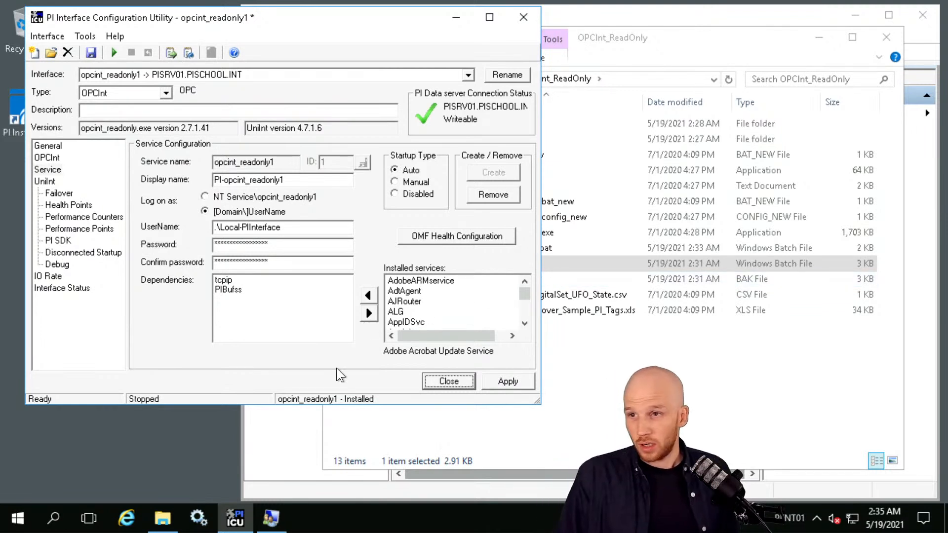
Confirm opcint_readonly1 shows as Installed and Stopped, then bring up the Windows Services console.
{"action": "left_click", "coordinate": [255, 331]}
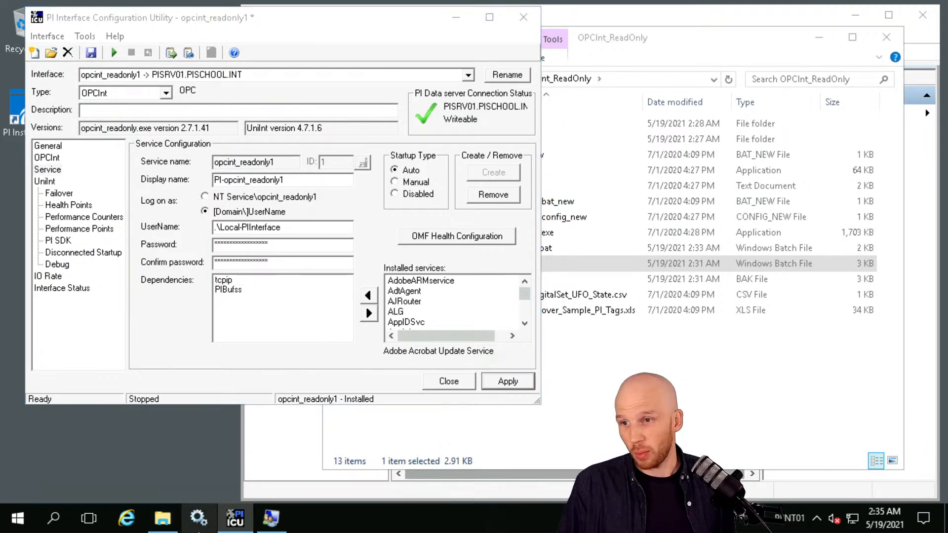
{"action": "left_click", "coordinate": [200, 519]}
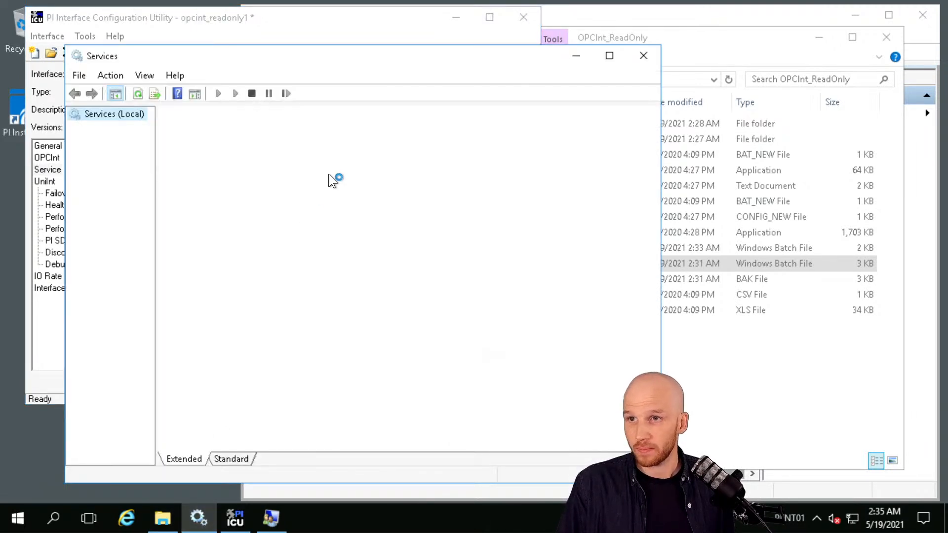
Jump to 'pi' in Services to compare PI-opcint_readonly1 with PI-opcint1, then return to the ICU.
{"action": "left_click_drag", "start_coordinate": [441, 58], "coordinate": [642, 34]}
{"action": "left_click", "coordinate": [567, 239]}
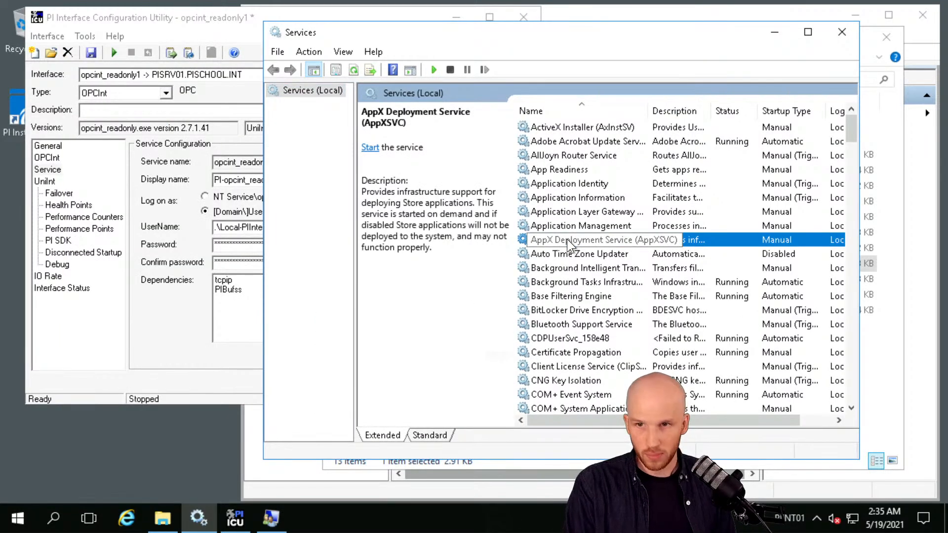
{"action": "type", "text": "pi"}
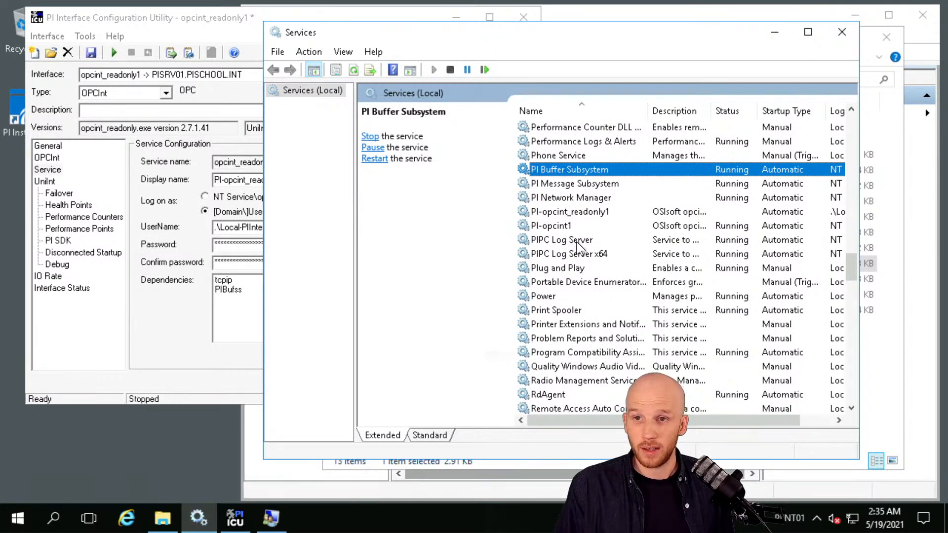
{"action": "left_click", "coordinate": [575, 225]}
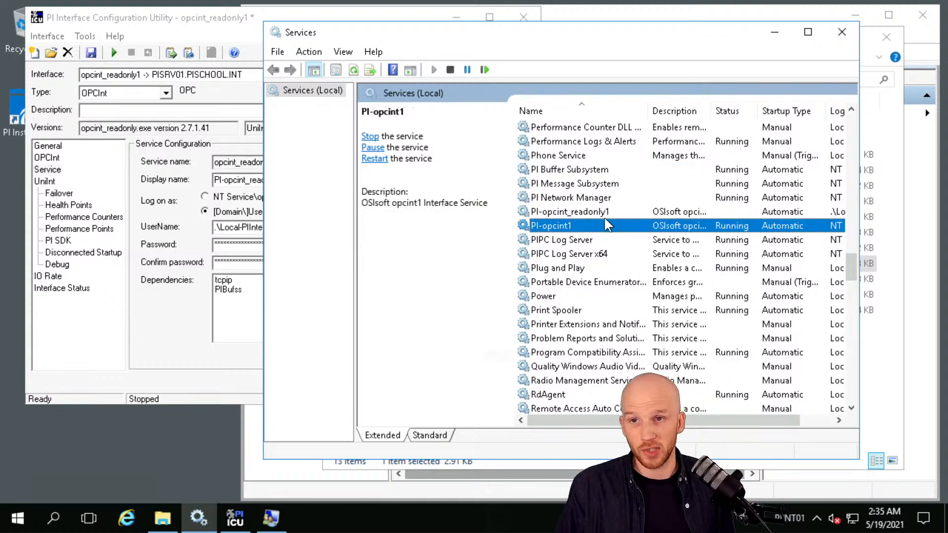
{"action": "left_click", "coordinate": [591, 214]}
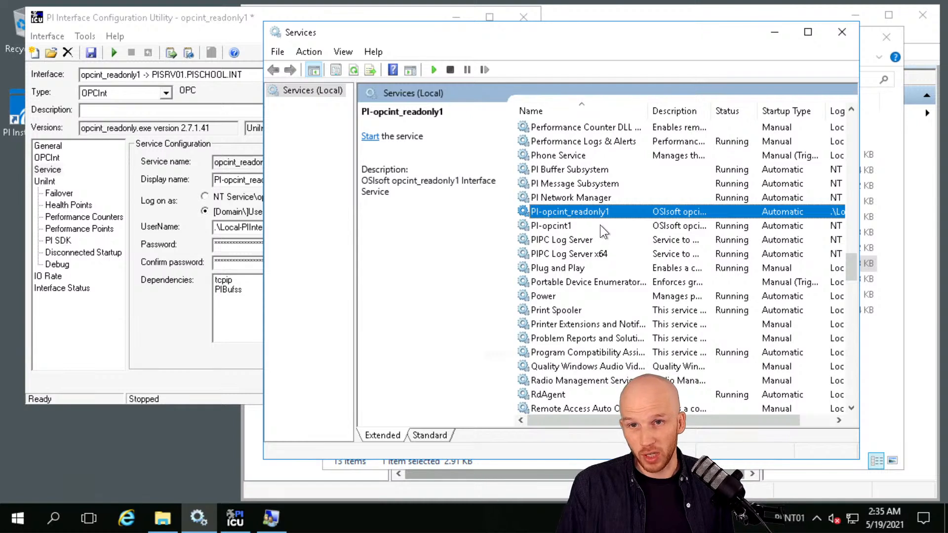
{"action": "left_click", "coordinate": [616, 226]}
{"action": "left_click", "coordinate": [627, 215]}
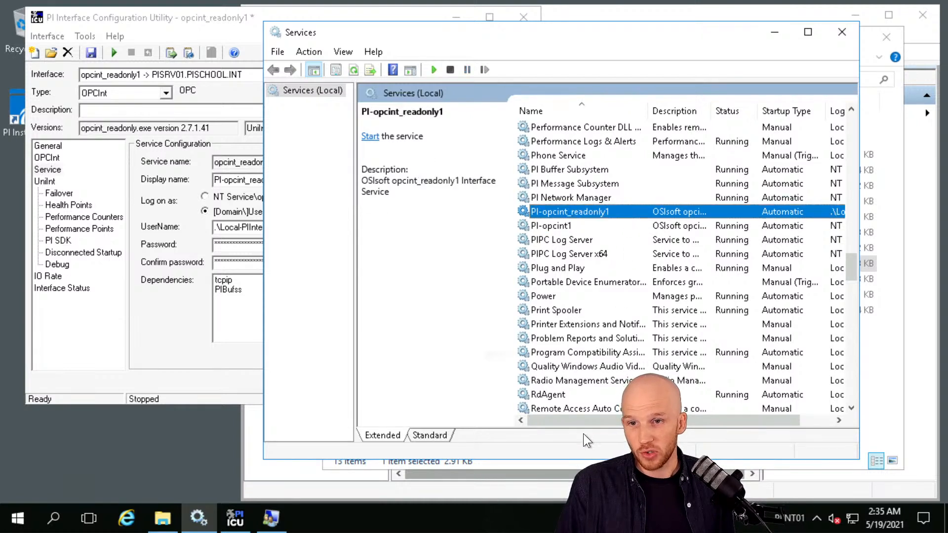
{"action": "left_click_drag", "start_coordinate": [593, 420], "coordinate": [556, 419]}
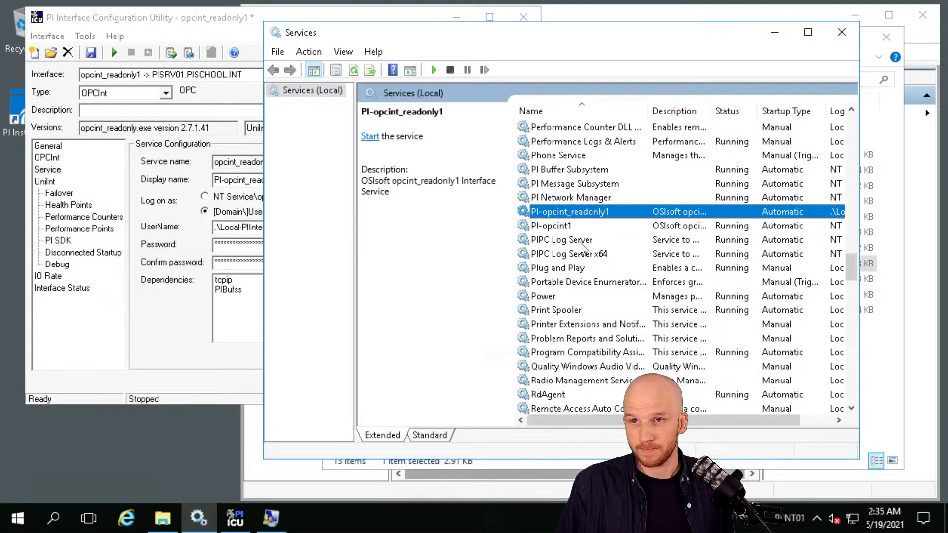
{"action": "left_click", "coordinate": [182, 16]}
{"action": "left_click_drag", "start_coordinate": [181, 17], "coordinate": [182, 17]}
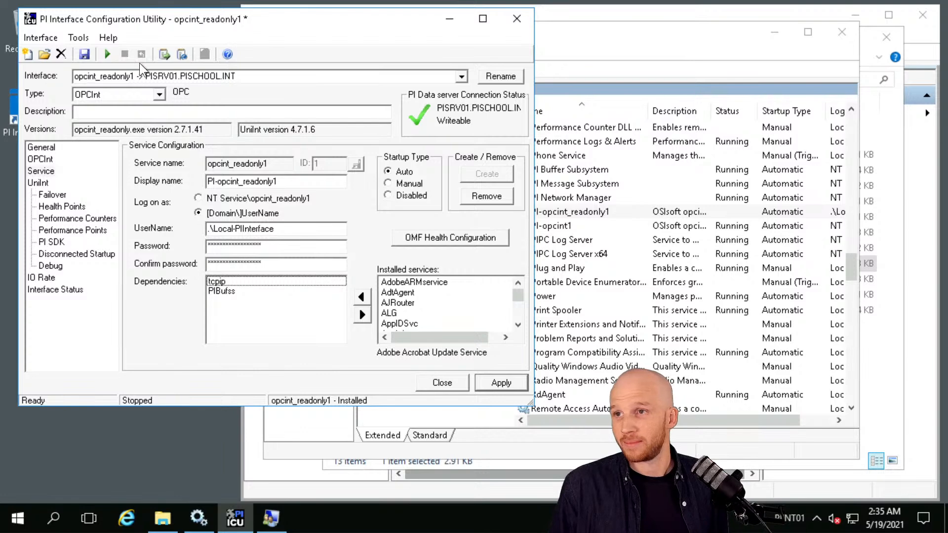
Open the pigetmsg -host=PIINT01 -f message log and arrange it alongside Services and the ICU.
{"action": "left_click", "coordinate": [183, 54]}
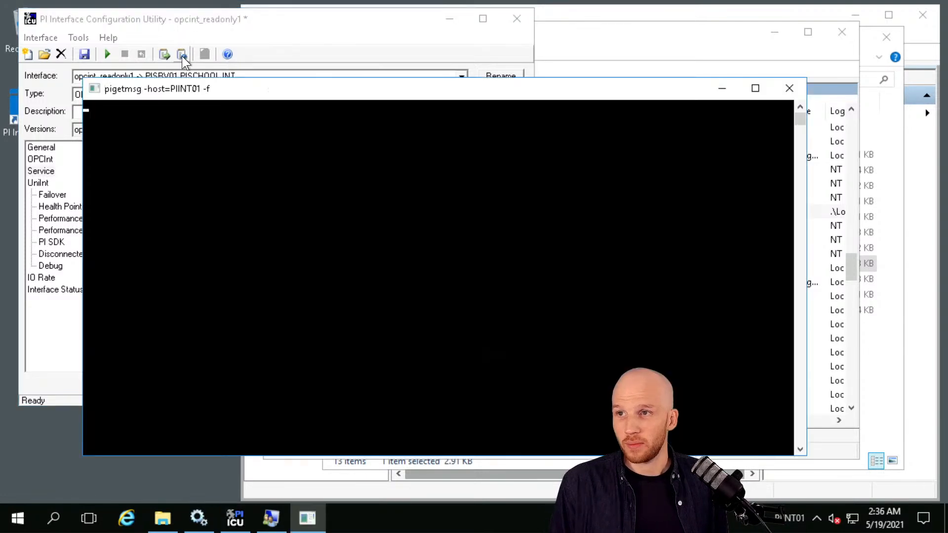
{"action": "left_click_drag", "start_coordinate": [193, 88], "coordinate": [321, 122]}
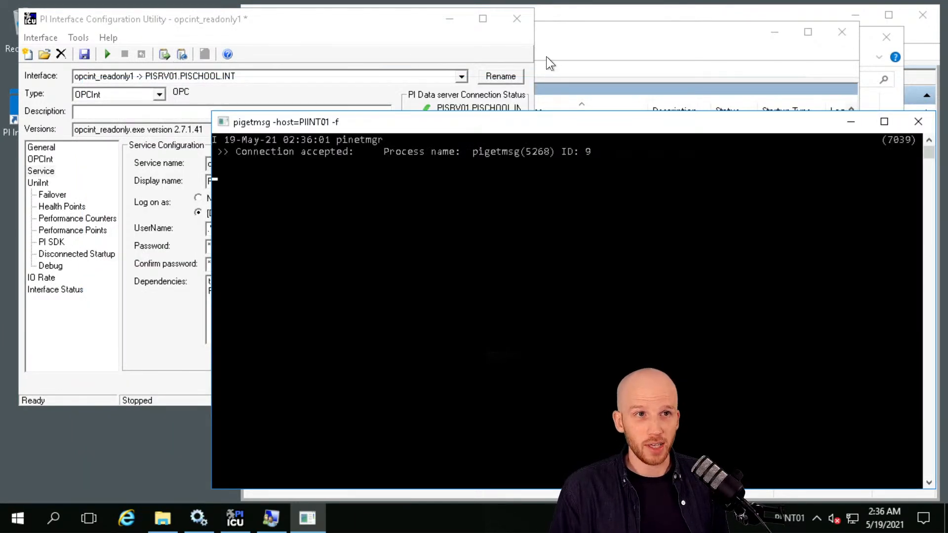
{"action": "left_click", "coordinate": [601, 29]}
{"action": "left_click", "coordinate": [231, 20]}
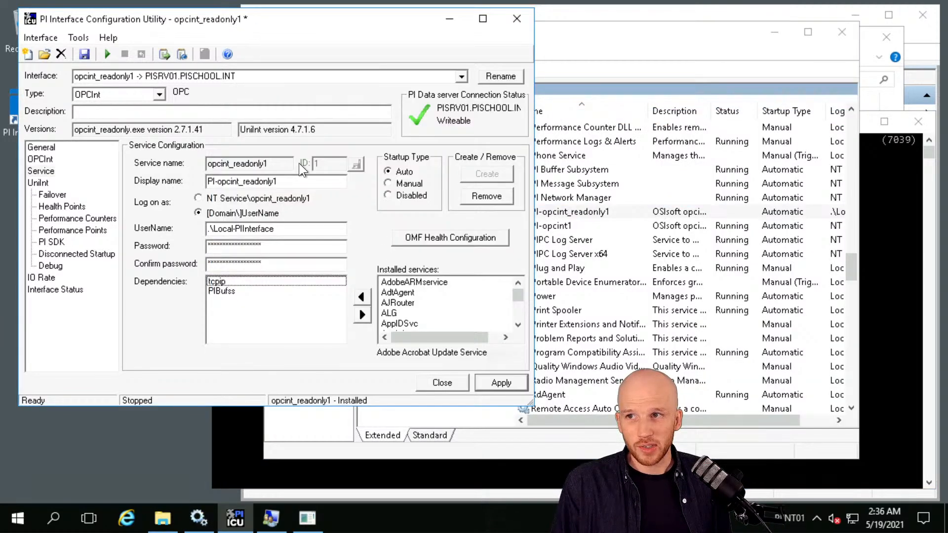
{"action": "left_click", "coordinate": [209, 440]}
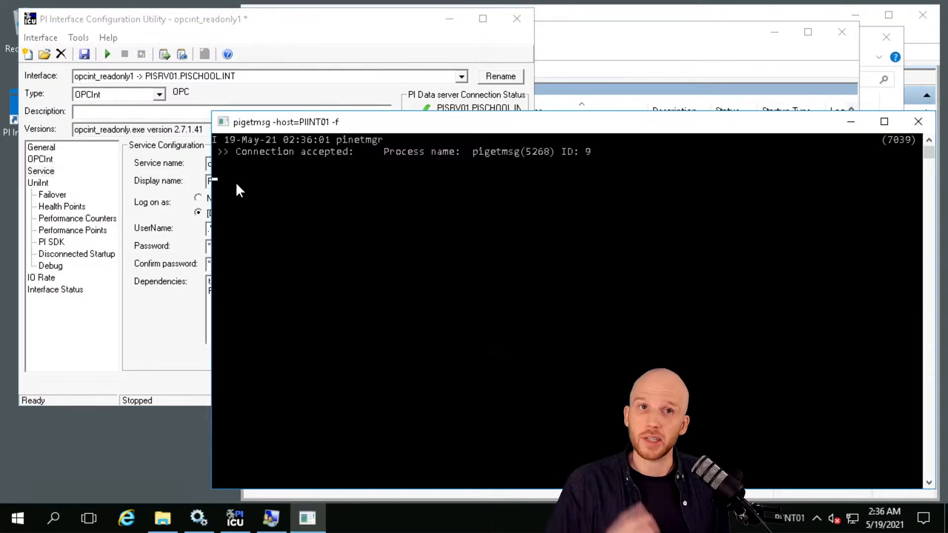
{"action": "mouse_move", "coordinate": [382, 3]}
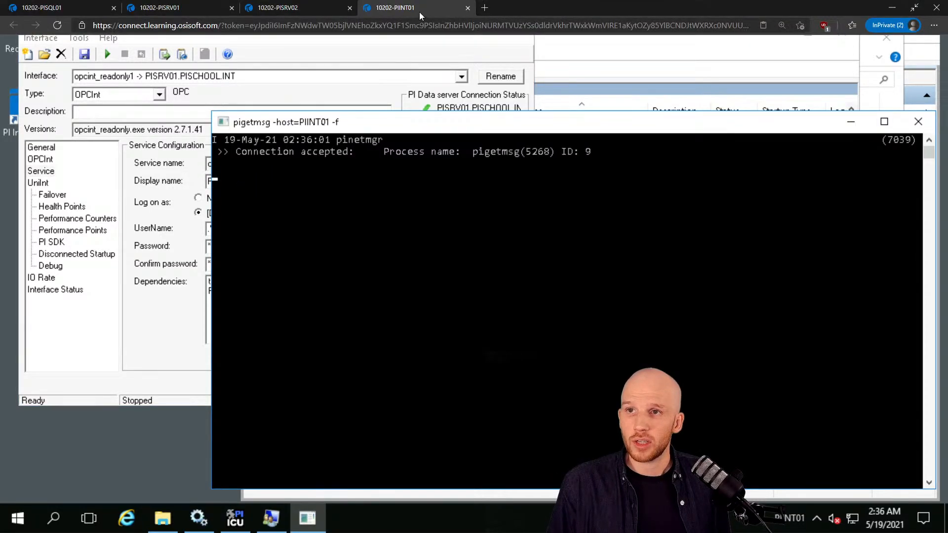
On PISRV01, open Network Manager Statistics and select the OPCpE connection row.
{"action": "left_click", "coordinate": [161, 10]}
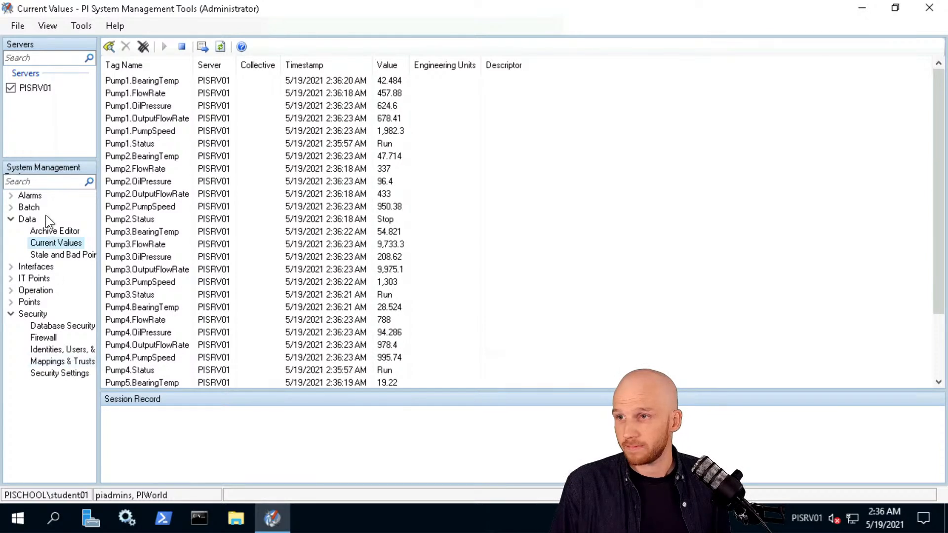
{"action": "left_click", "coordinate": [8, 290]}
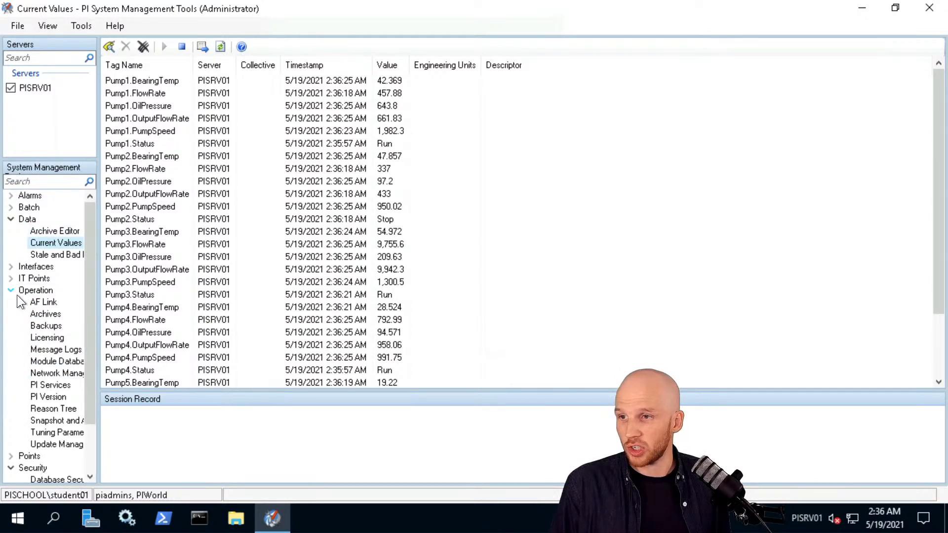
{"action": "left_click", "coordinate": [54, 370]}
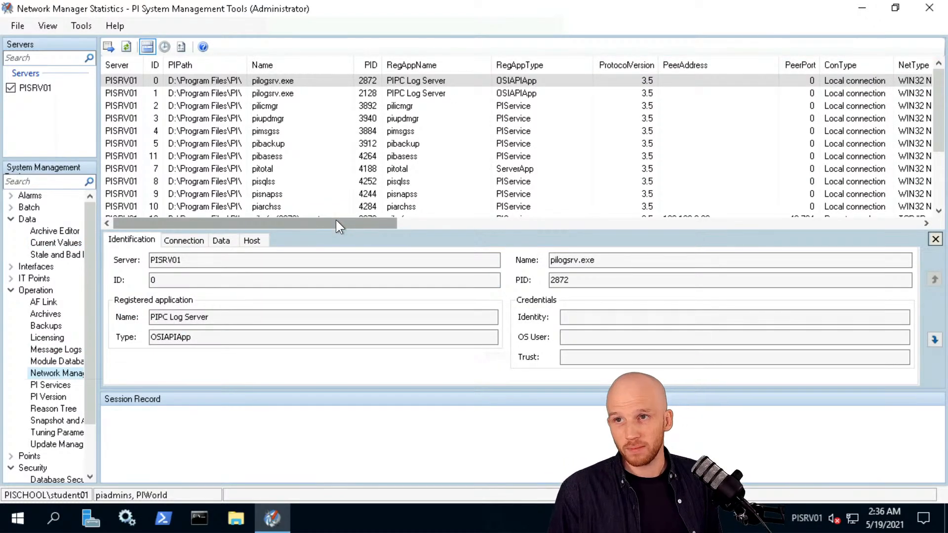
{"action": "left_click", "coordinate": [430, 144]}
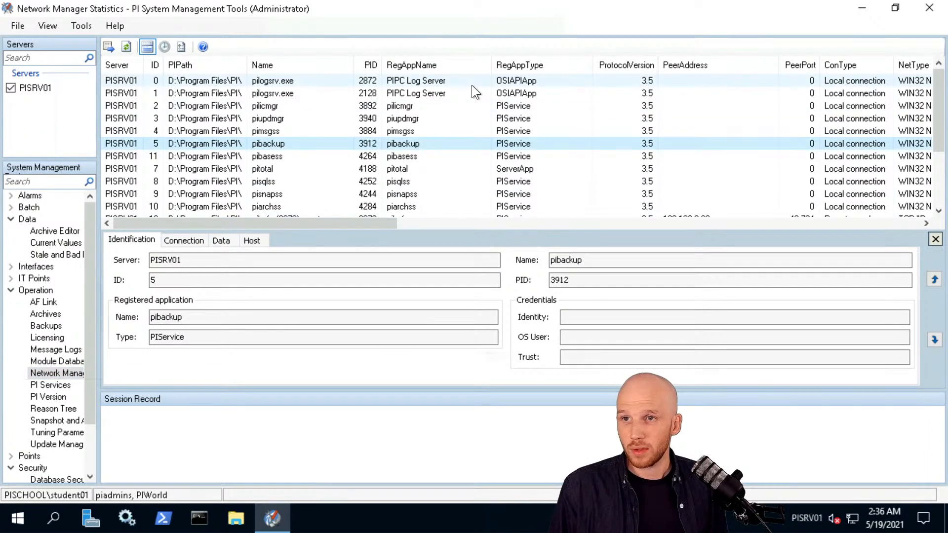
{"action": "scroll", "coordinate": [439, 128], "scroll_direction": "down", "scroll_amount": 3}
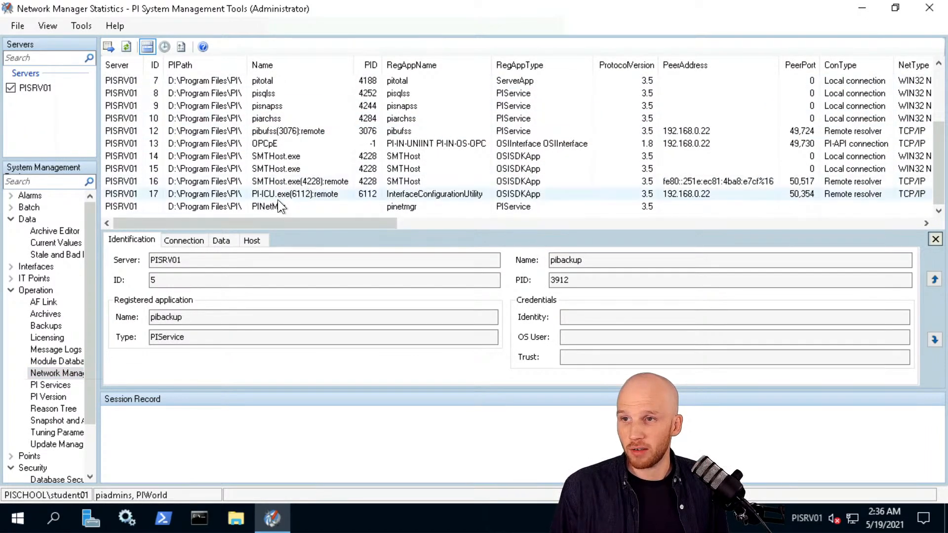
{"action": "left_click", "coordinate": [269, 144]}
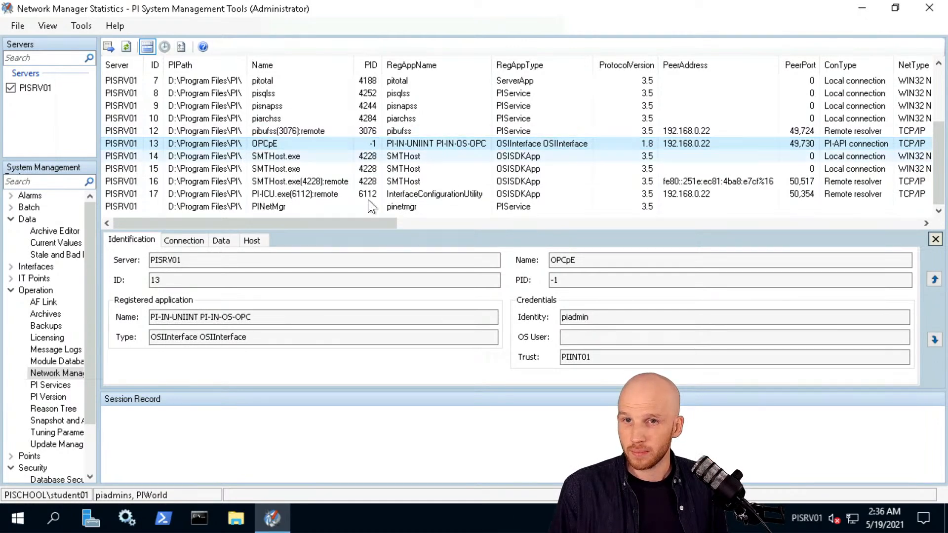
{"action": "left_click_drag", "start_coordinate": [280, 224], "coordinate": [882, 194]}
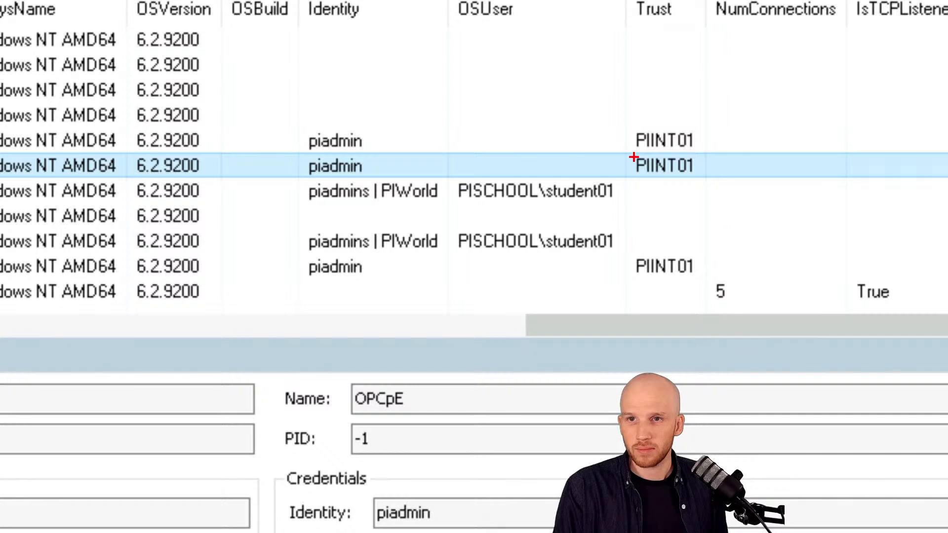
Highlight the OPCpE connection's PIINT01 trust and its piadmin identity.
{"action": "left_click_drag", "start_coordinate": [630, 152], "coordinate": [701, 180]}
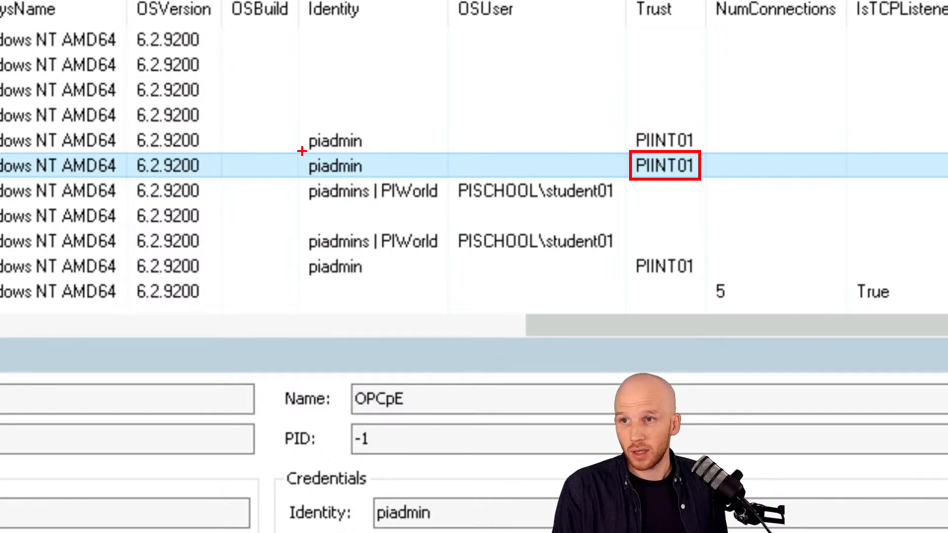
{"action": "mouse_move", "coordinate": [300, 150]}
{"action": "left_mouse_down"}
{"action": "mouse_move", "coordinate": [378, 182]}
{"action": "mouse_move", "coordinate": [370, 182]}
{"action": "left_mouse_up"}
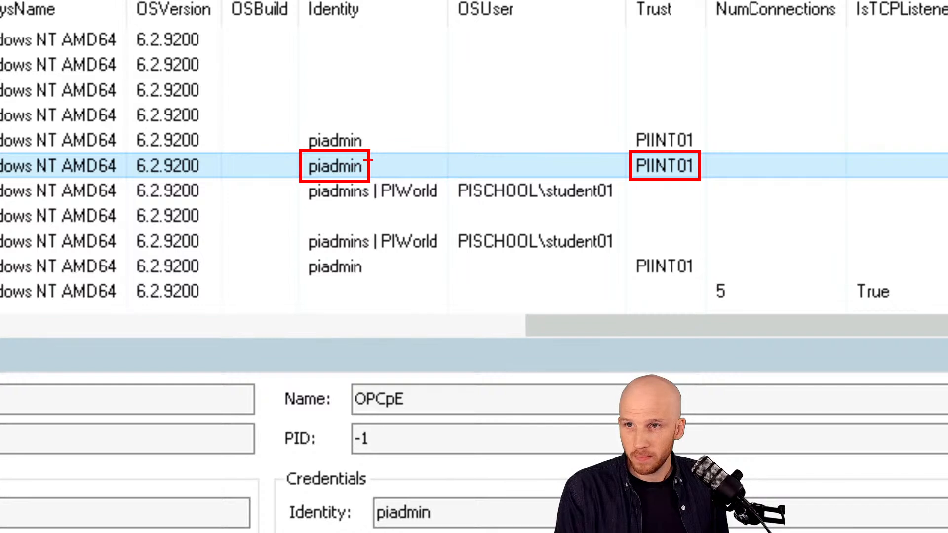
{"action": "left_click_drag", "start_coordinate": [381, 165], "coordinate": [627, 166]}
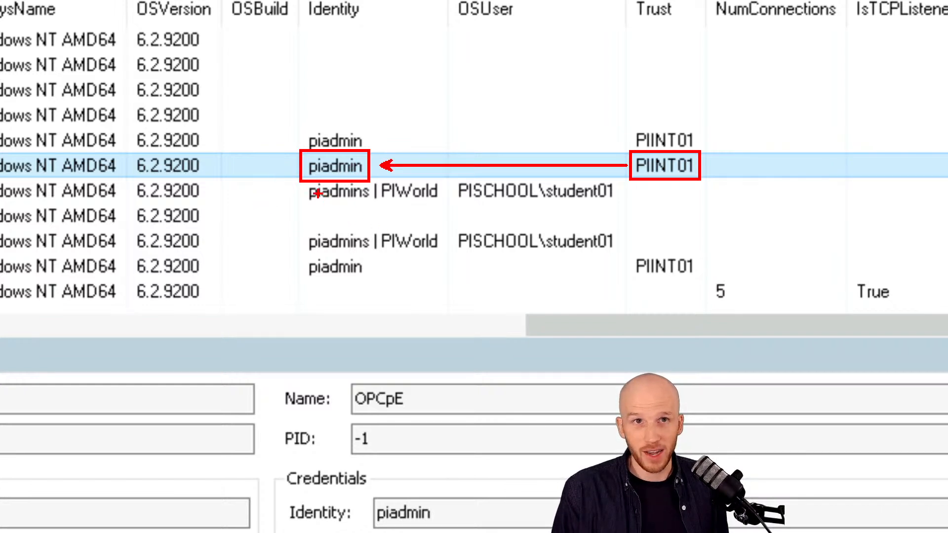
{"action": "left_click_drag", "start_coordinate": [291, 187], "coordinate": [369, 187]}
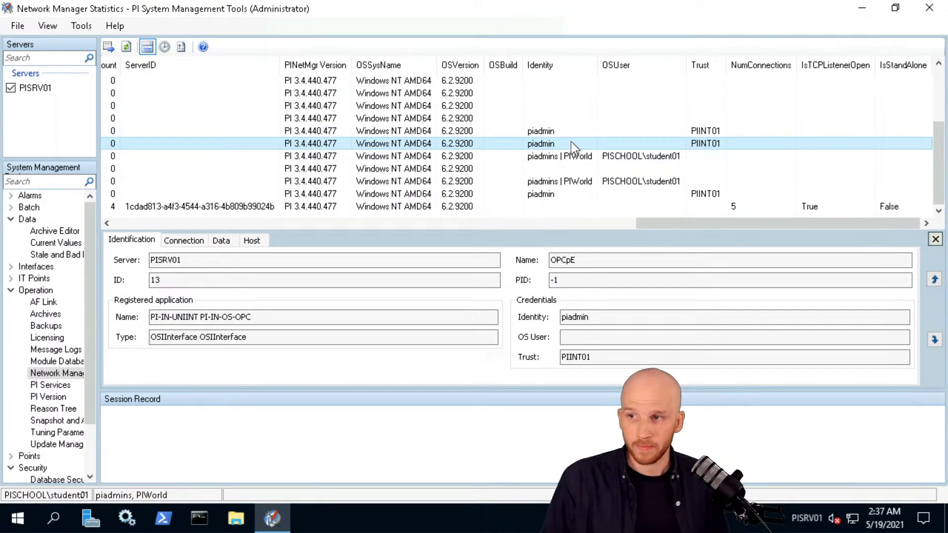
{"action": "left_click_drag", "start_coordinate": [90, 407], "coordinate": [91, 476]}
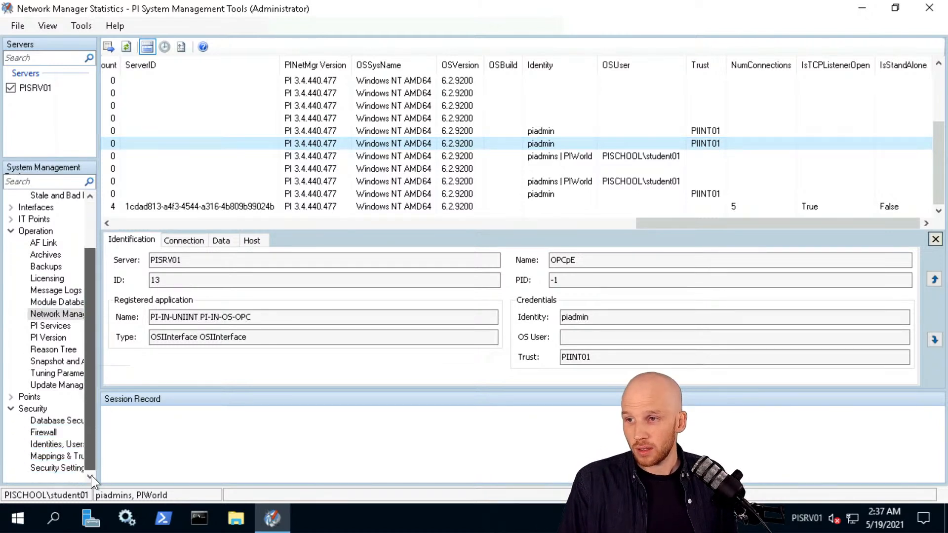
Open Mappings & Trusts and review the domain user mapping to piadmins.
{"action": "left_click", "coordinate": [61, 456]}
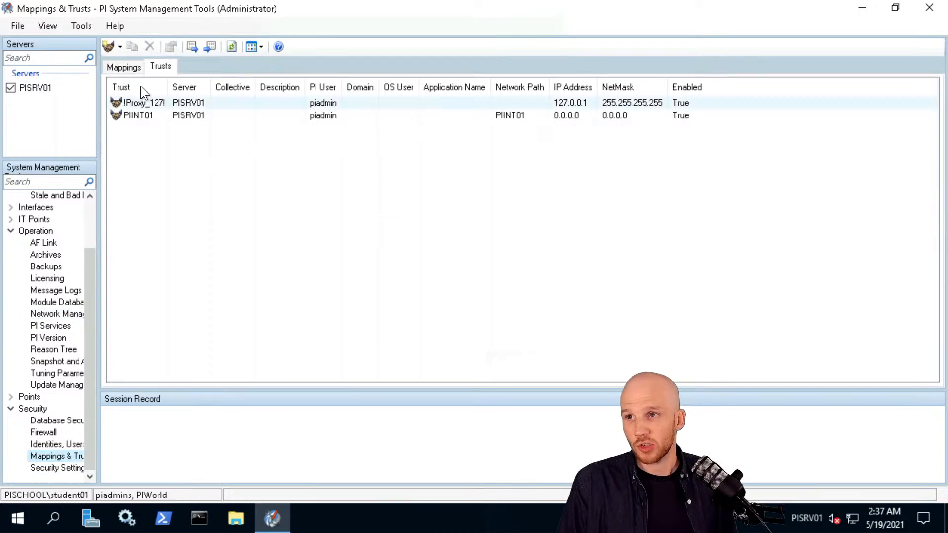
{"action": "left_click", "coordinate": [129, 67]}
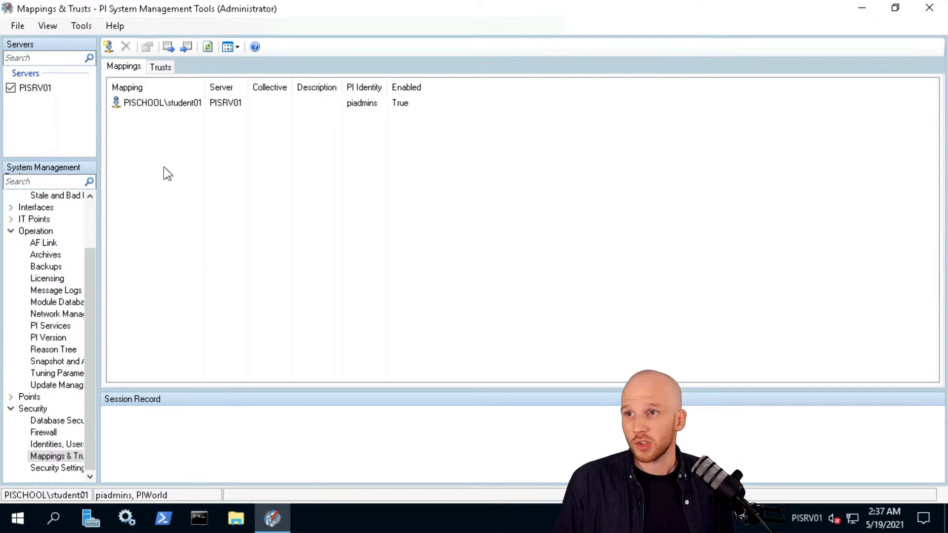
{"action": "left_click", "coordinate": [161, 103]}
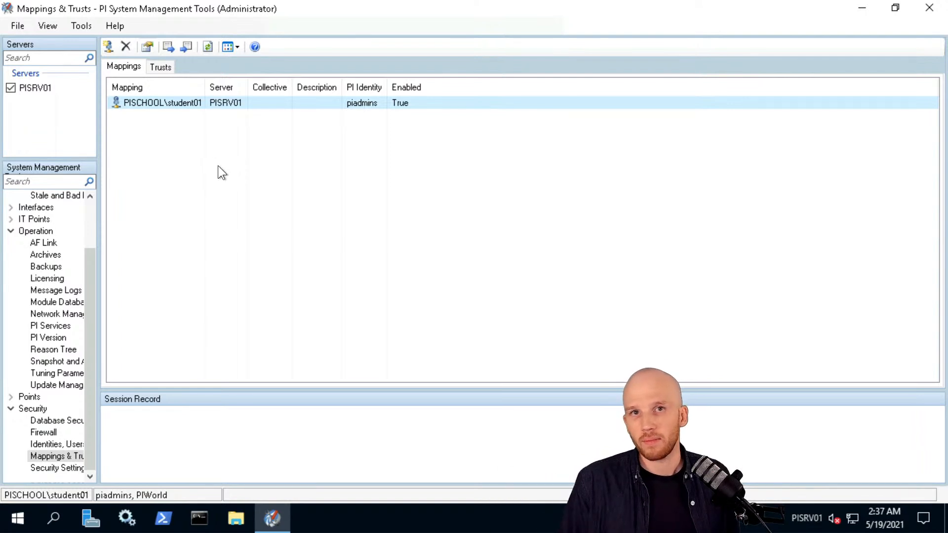
{"action": "left_click", "coordinate": [161, 67]}
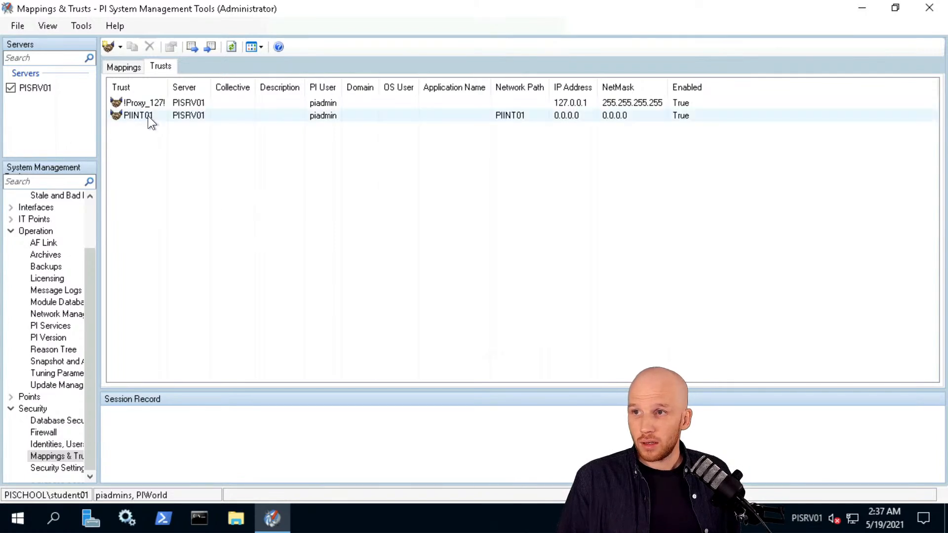
Inspect the PIINT01 trust, which maps network path PIINT01 to PI user piadmin.
{"action": "left_click", "coordinate": [299, 117]}
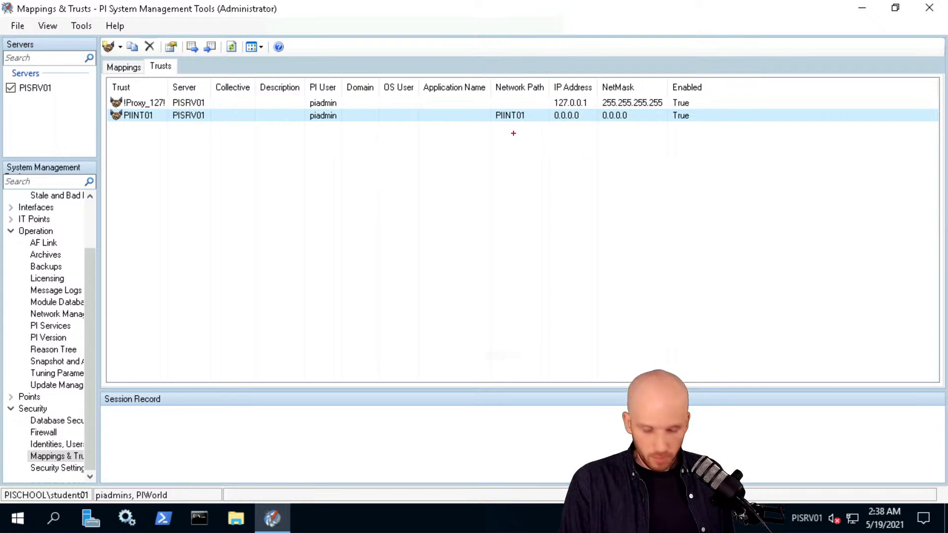
{"action": "left_click_drag", "start_coordinate": [500, 128], "coordinate": [453, 214]}
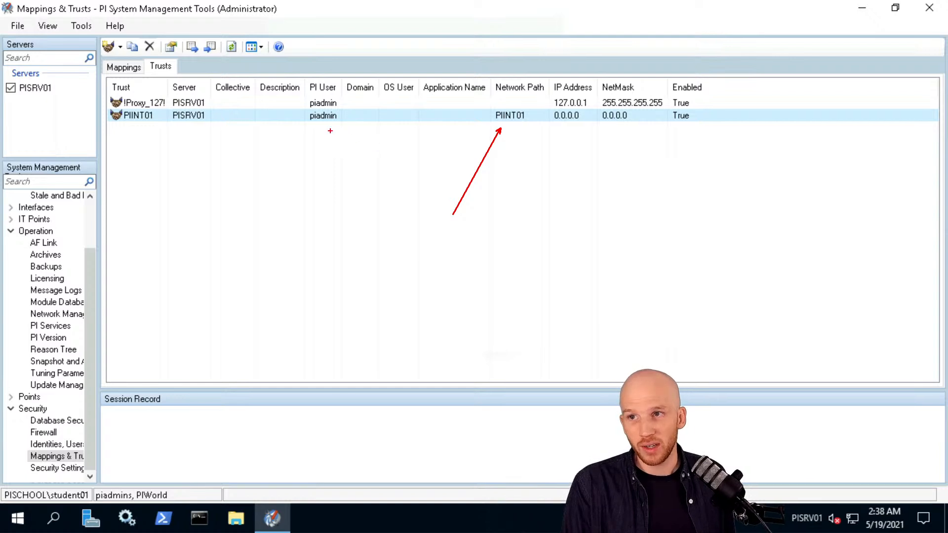
{"action": "left_click_drag", "start_coordinate": [327, 124], "coordinate": [356, 191]}
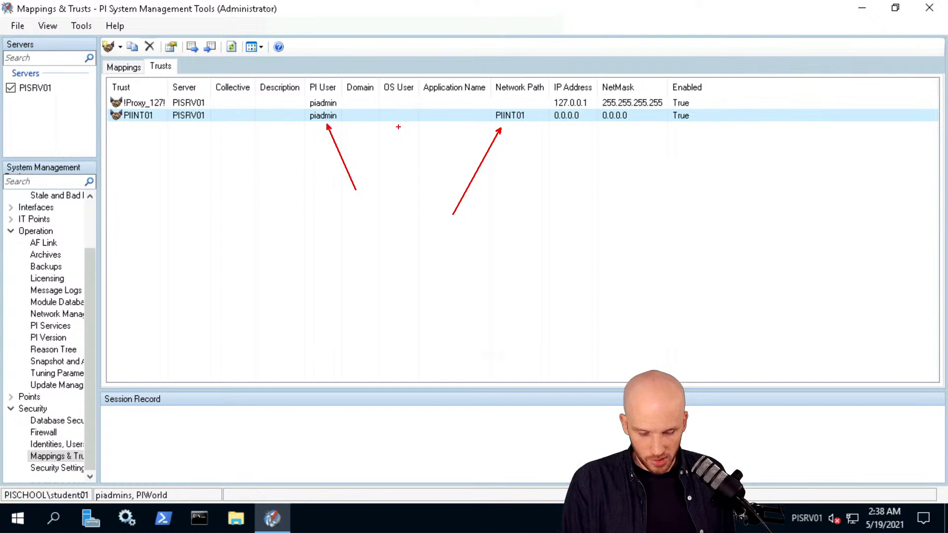
{"action": "left_click_drag", "start_coordinate": [344, 117], "coordinate": [490, 117]}
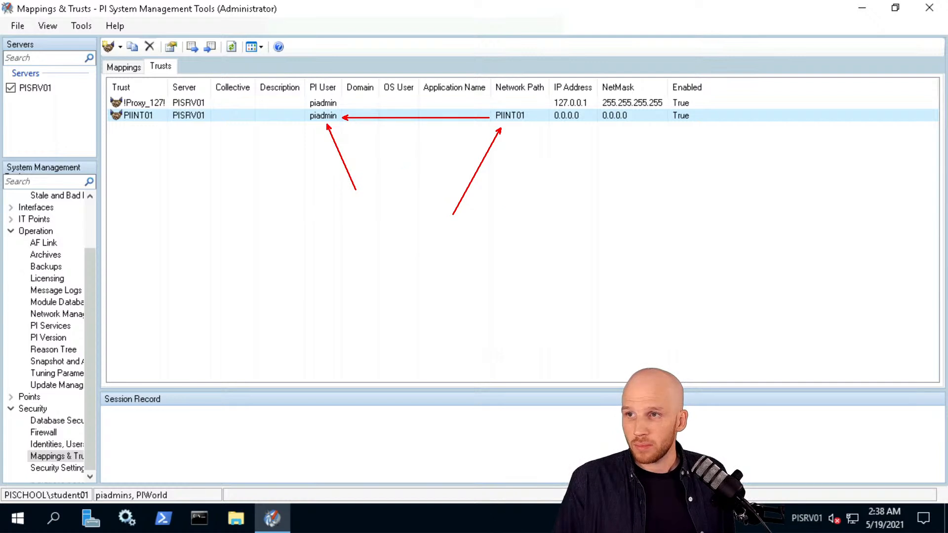
{"action": "key", "text": "Escape"}
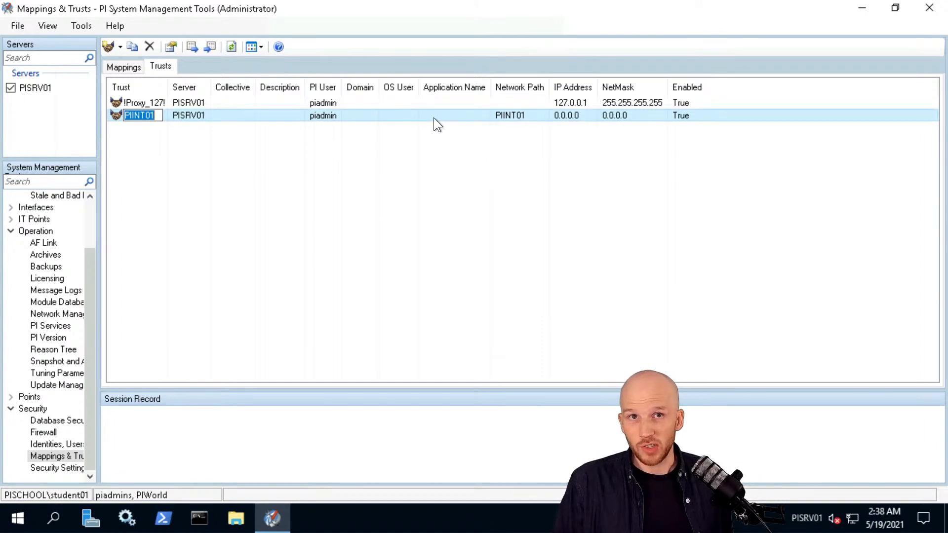
{"action": "left_click", "coordinate": [143, 229]}
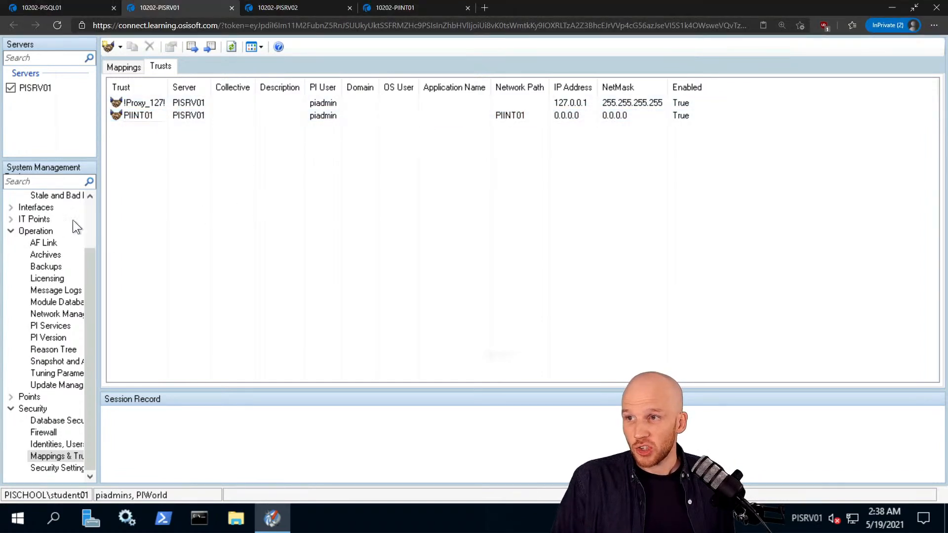
View the current values of the Pump1–Pump5 tags, then switch to the PIINT01 session.
{"action": "left_click", "coordinate": [88, 223]}
{"action": "left_click", "coordinate": [50, 241]}
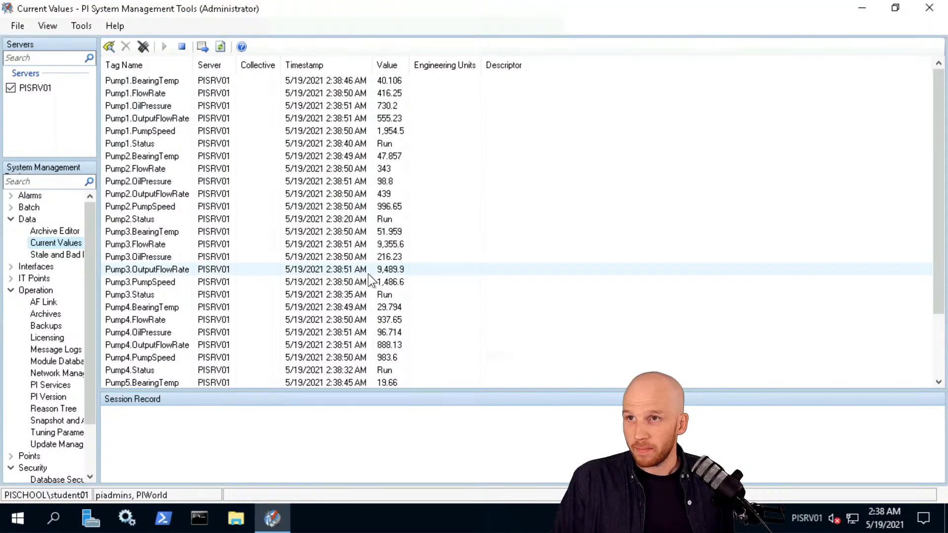
{"action": "mouse_move", "coordinate": [334, 3]}
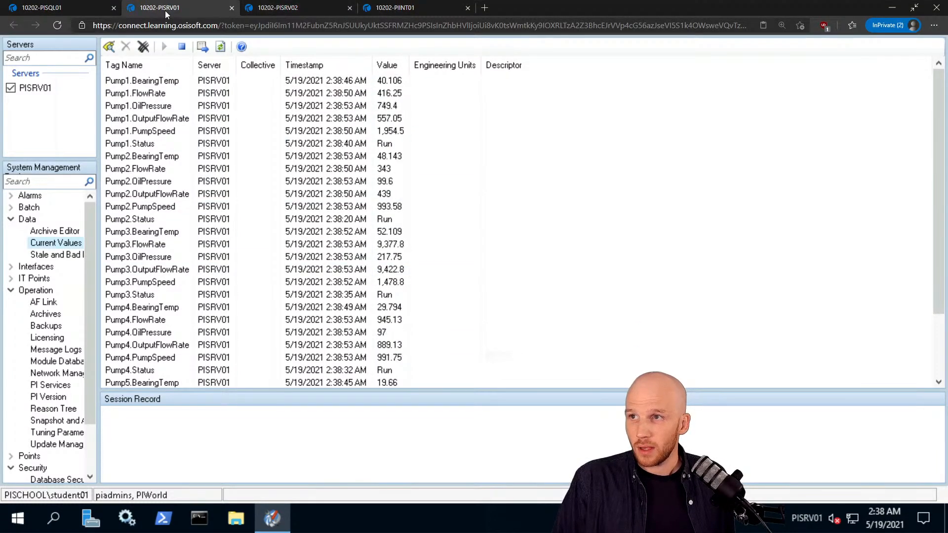
{"action": "left_click", "coordinate": [404, 10]}
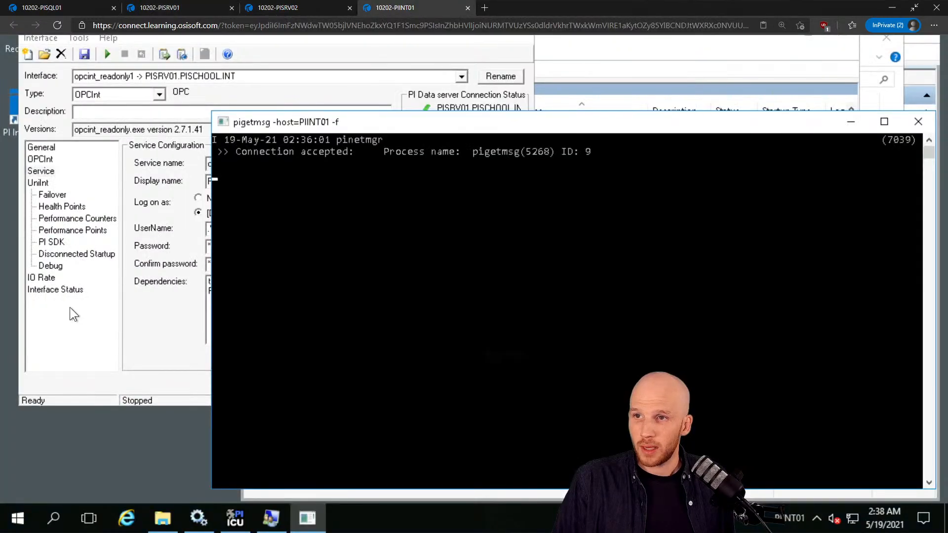
Stop the PI-opcint1 service and start the PI-opcint_readonly1 service.
{"action": "left_click", "coordinate": [198, 518]}
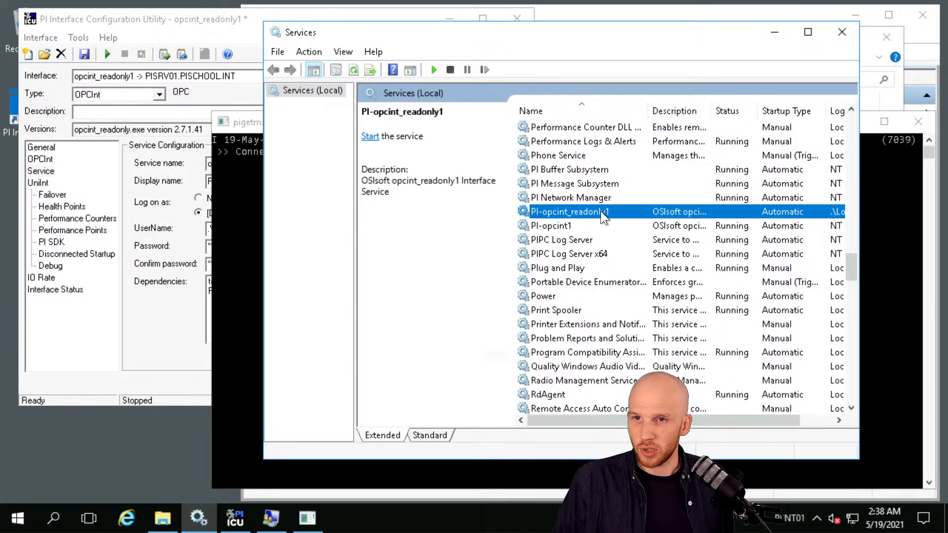
{"action": "right_click", "coordinate": [556, 225]}
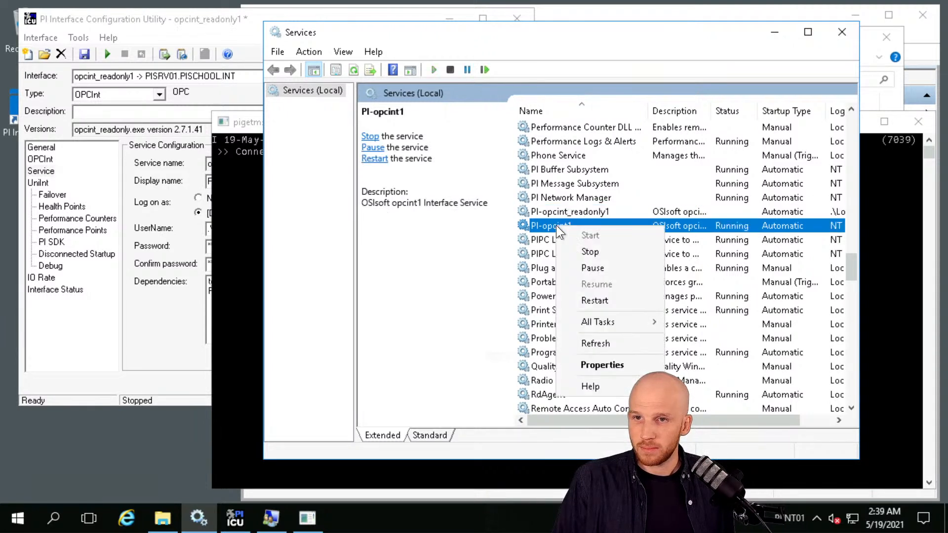
{"action": "left_click", "coordinate": [592, 250]}
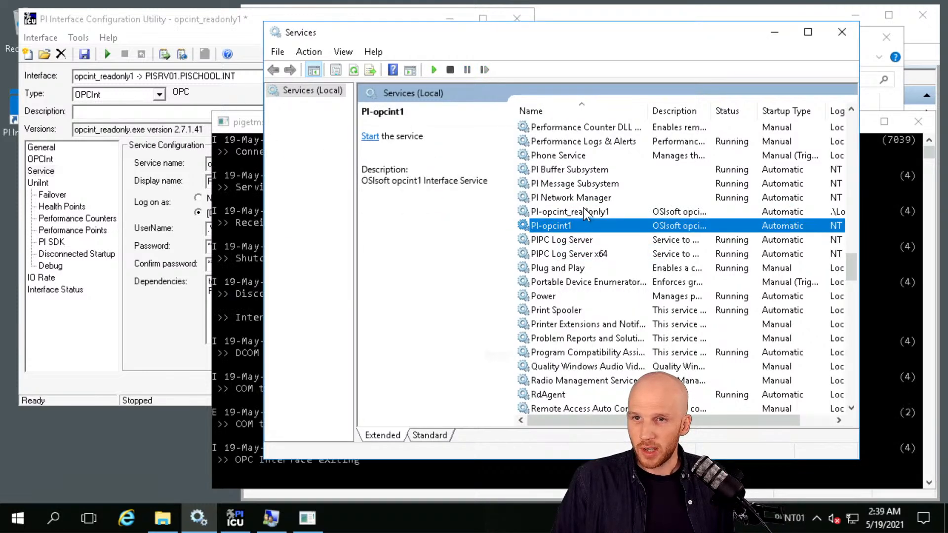
{"action": "right_click", "coordinate": [583, 210]}
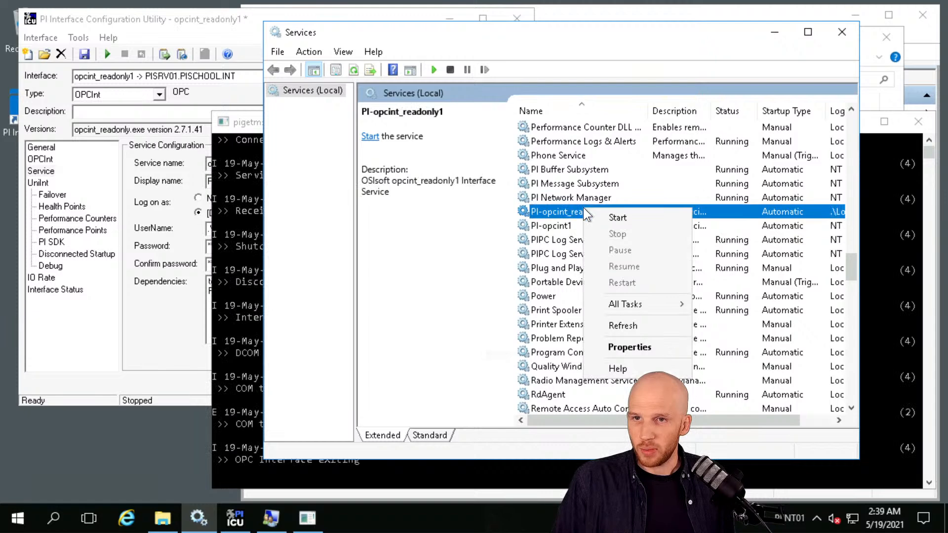
{"action": "left_click", "coordinate": [629, 218]}
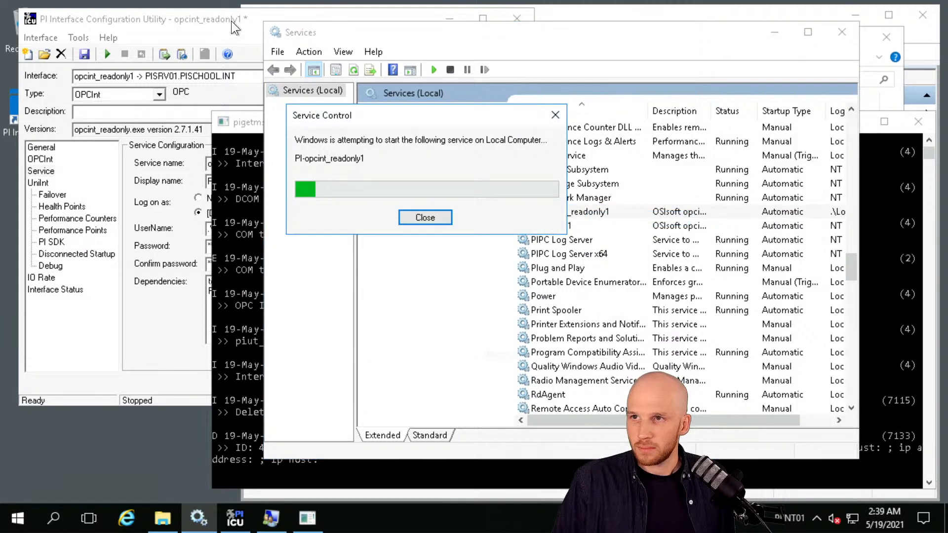
Check opcint_readonly1's general settings and the pigetmsg log showing the interface started.
{"action": "left_click", "coordinate": [232, 21]}
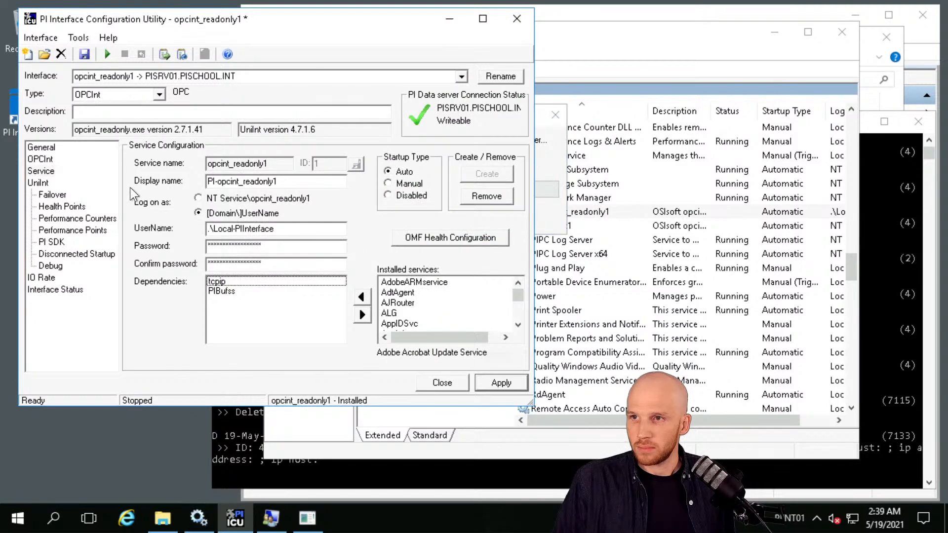
{"action": "left_click", "coordinate": [43, 148]}
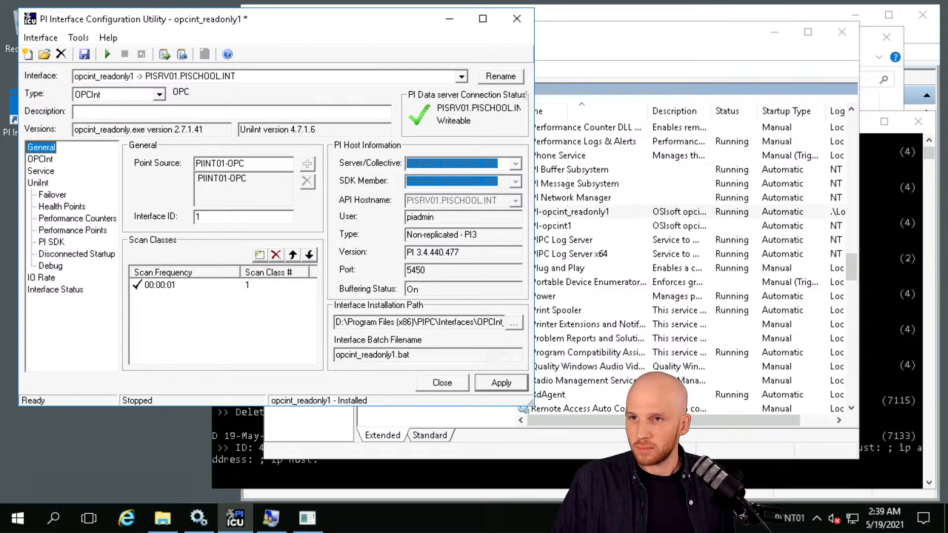
{"action": "left_click", "coordinate": [610, 43]}
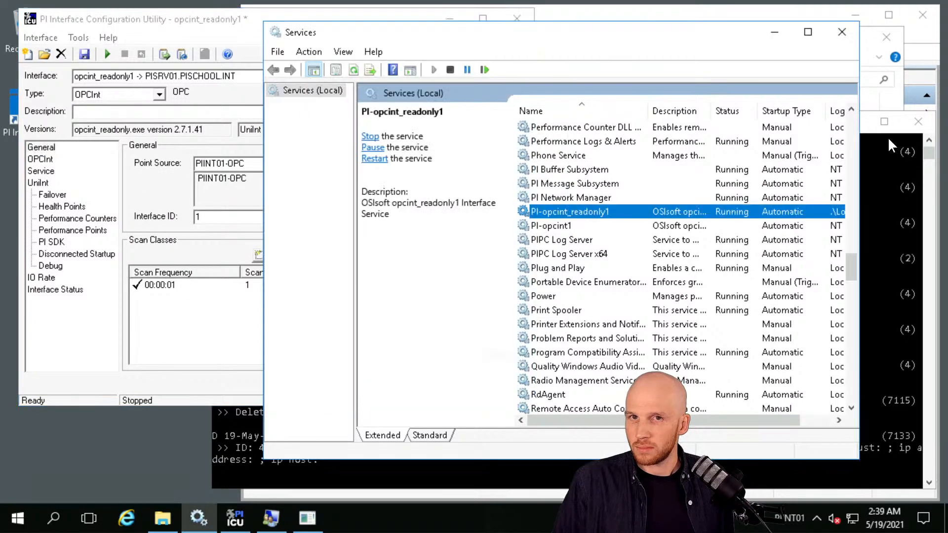
{"action": "left_click", "coordinate": [926, 154]}
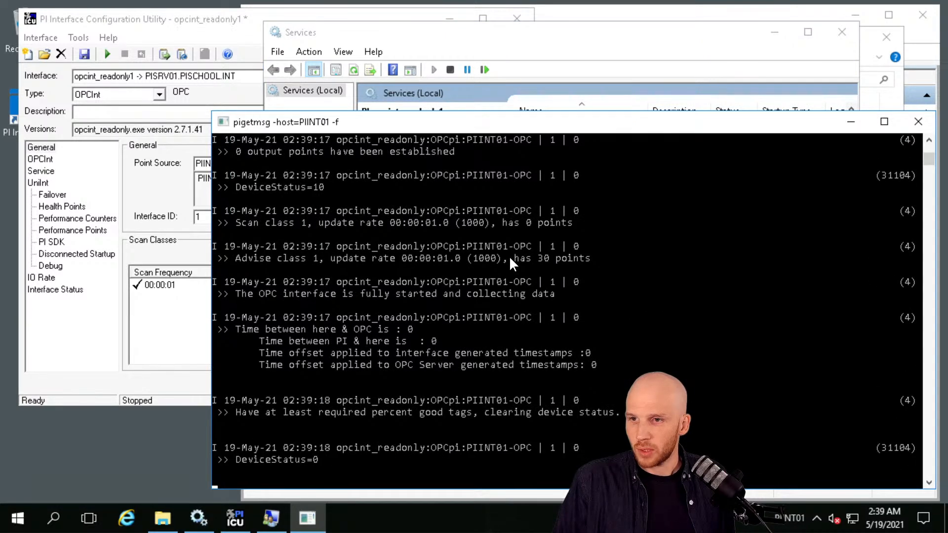
Check the live Pump tag values in the PI server's current values.
{"action": "mouse_move", "coordinate": [429, 17]}
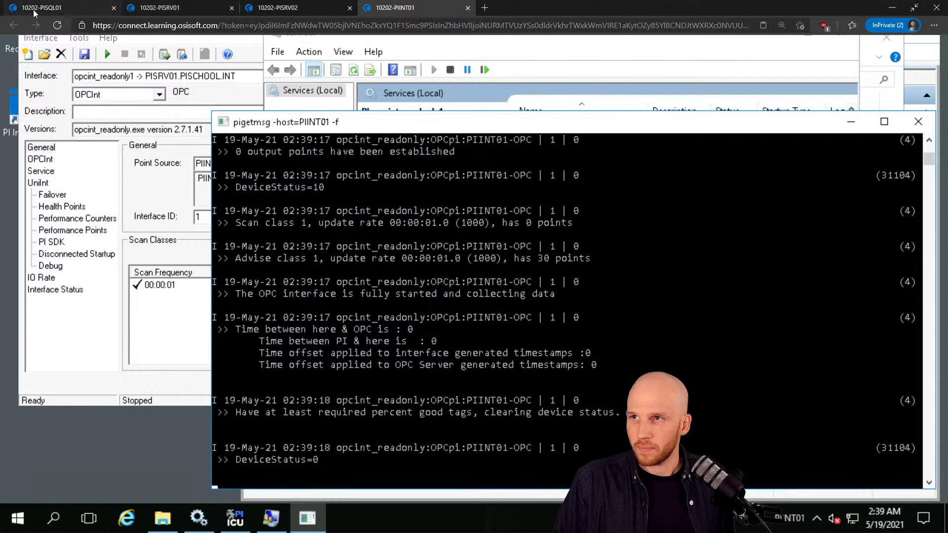
{"action": "left_click", "coordinate": [48, 7]}
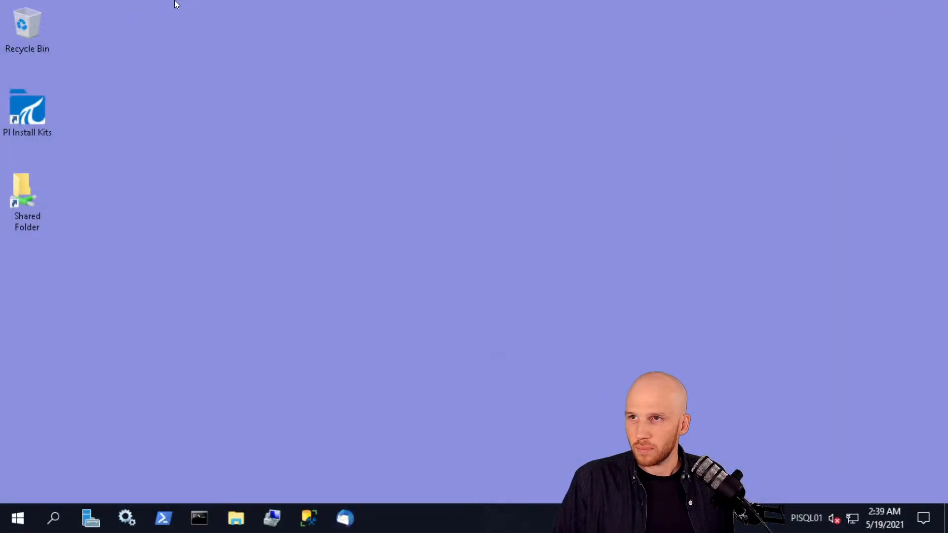
{"action": "left_click", "coordinate": [170, 8]}
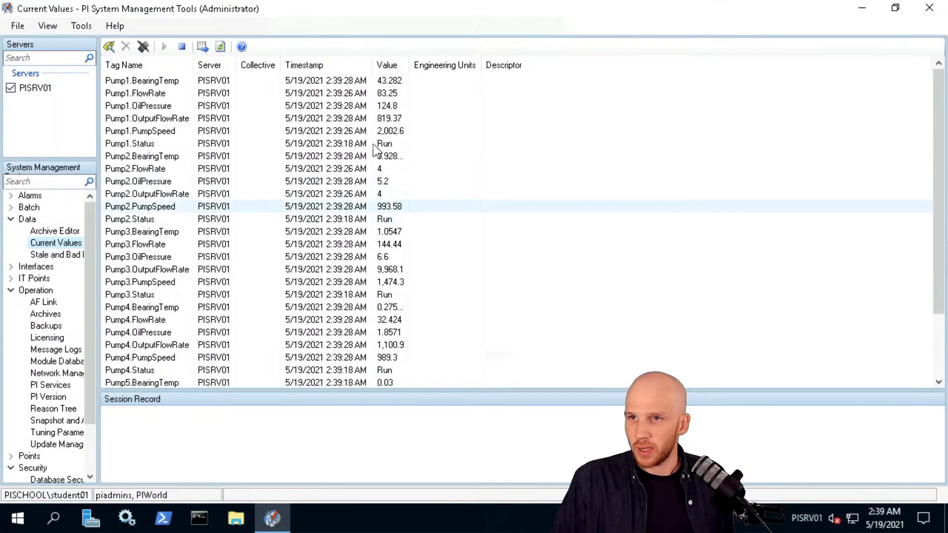
{"action": "left_click", "coordinate": [374, 132]}
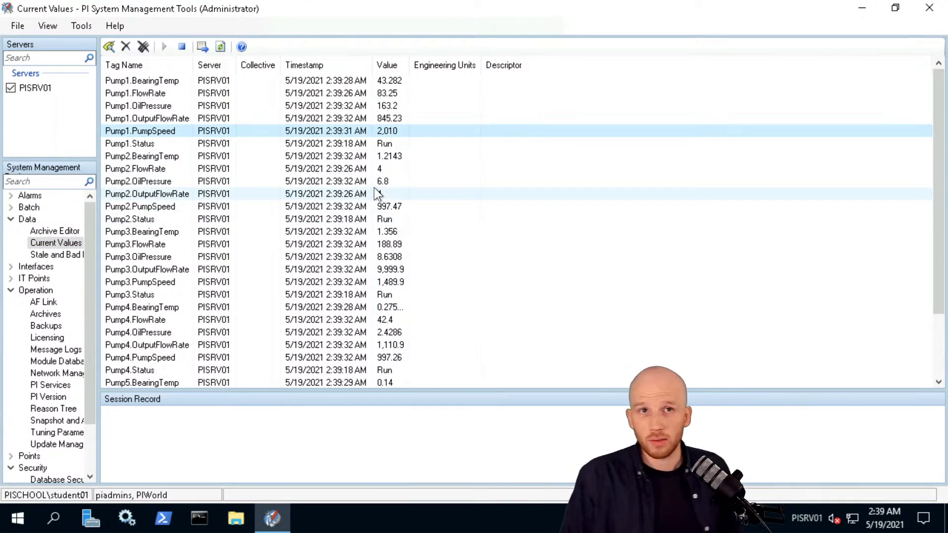
Bring up the interface node's pigetmsg console and cancel its text selection mode.
{"action": "left_click", "coordinate": [423, 6]}
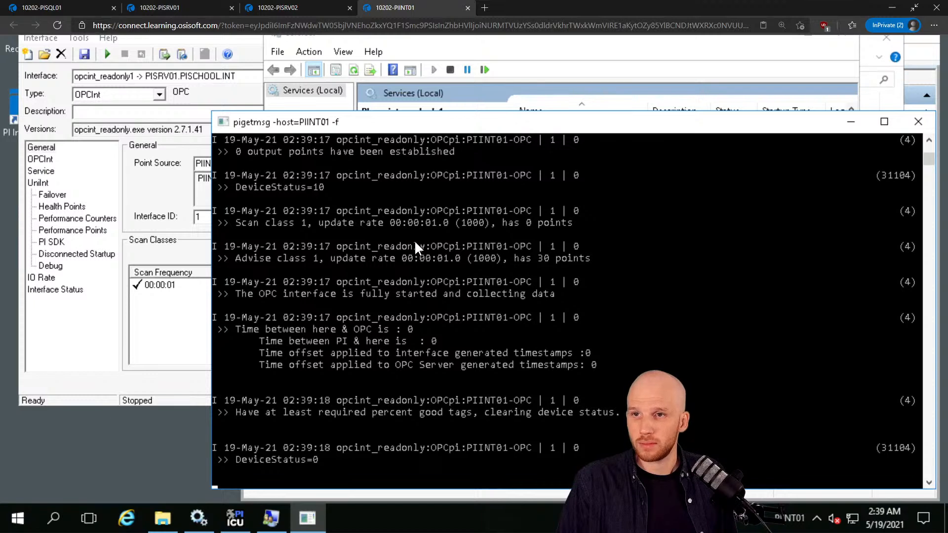
{"action": "left_click", "coordinate": [415, 242]}
{"action": "key", "text": "Escape"}
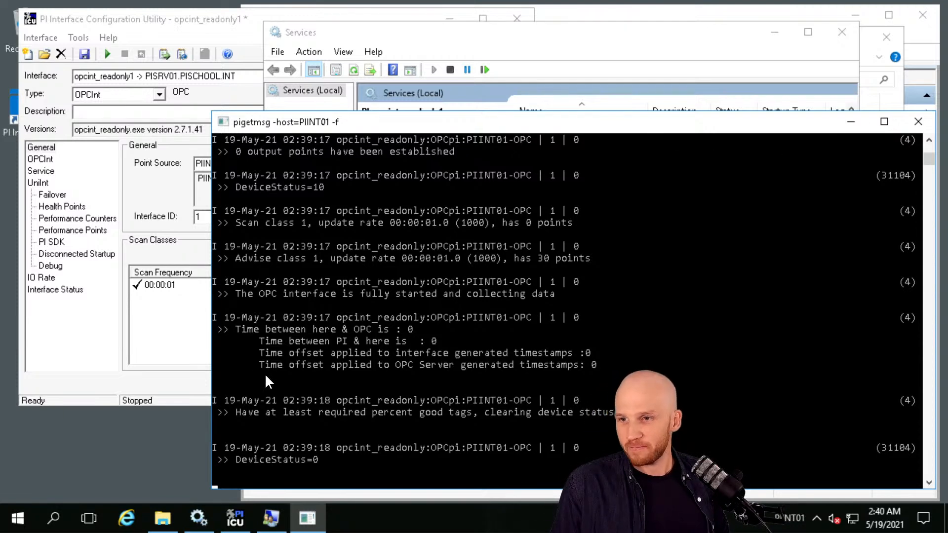
Bring the PI ICU window for opcint_readonly1 back in front of the pigetmsg log.
{"action": "left_click", "coordinate": [241, 523]}
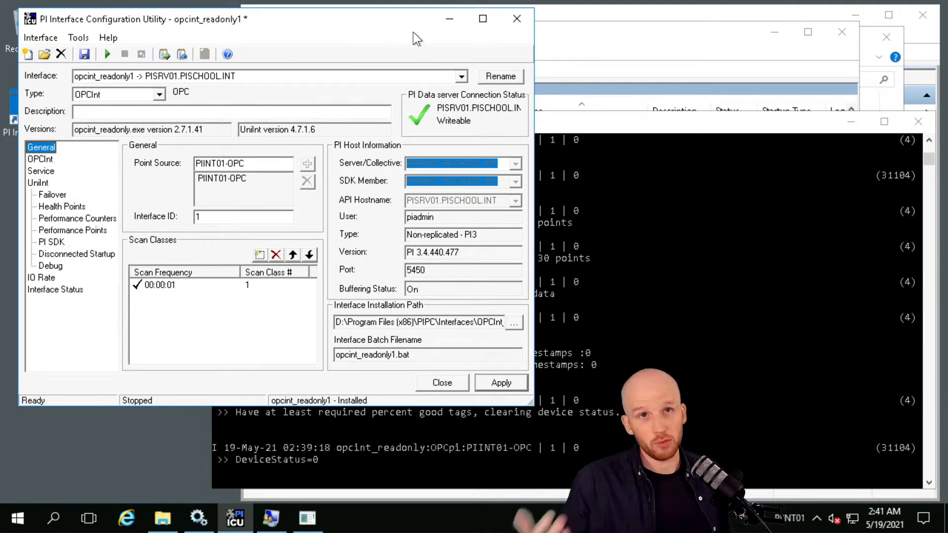
Load opcint1 after saving opcint_readonly1 and accepting the duplicate point source warning.
{"action": "left_click", "coordinate": [460, 77]}
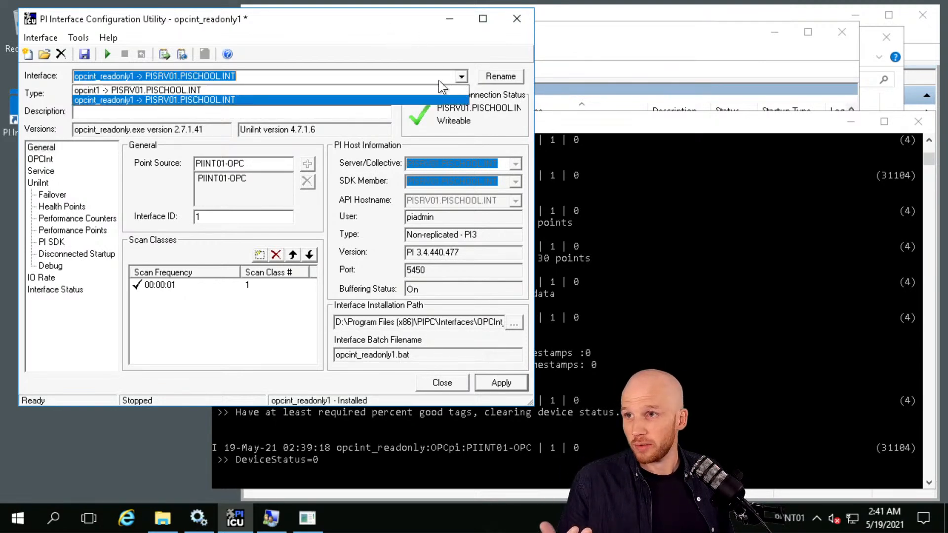
{"action": "left_click", "coordinate": [154, 89]}
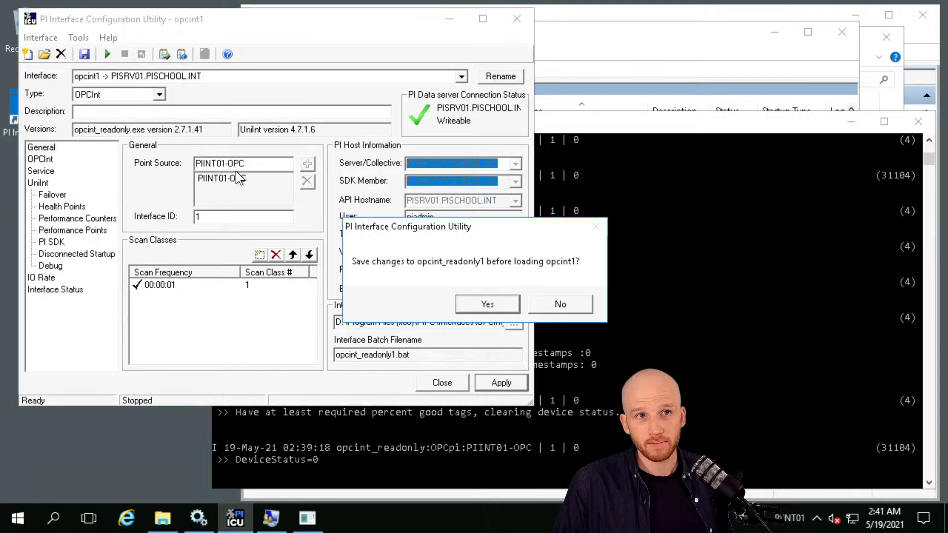
{"action": "left_click", "coordinate": [484, 305]}
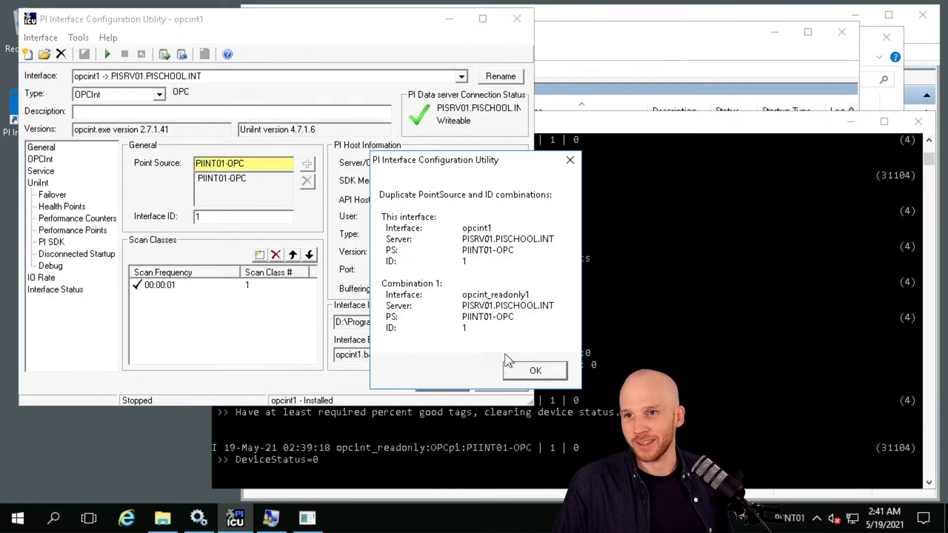
{"action": "left_click", "coordinate": [532, 371]}
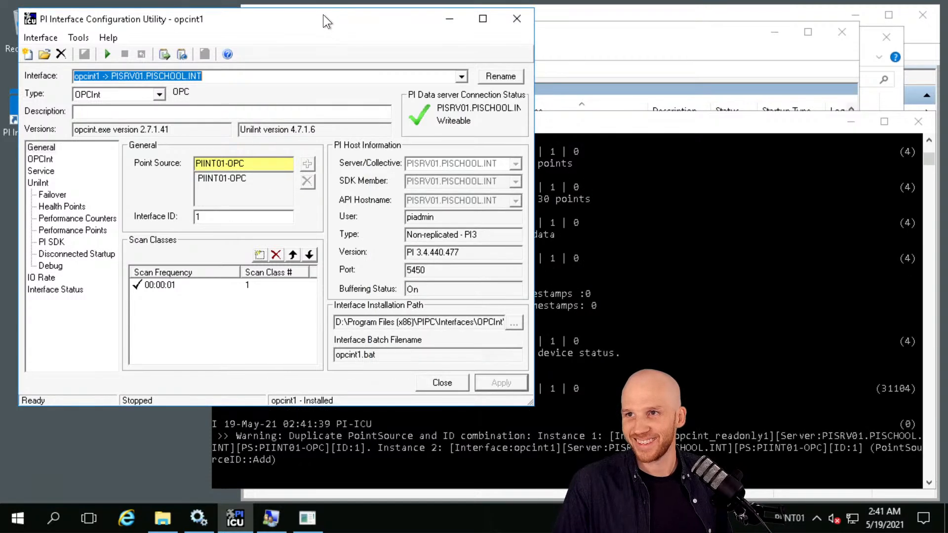
Review opcint1's general and service configuration settings.
{"action": "left_click", "coordinate": [274, 75]}
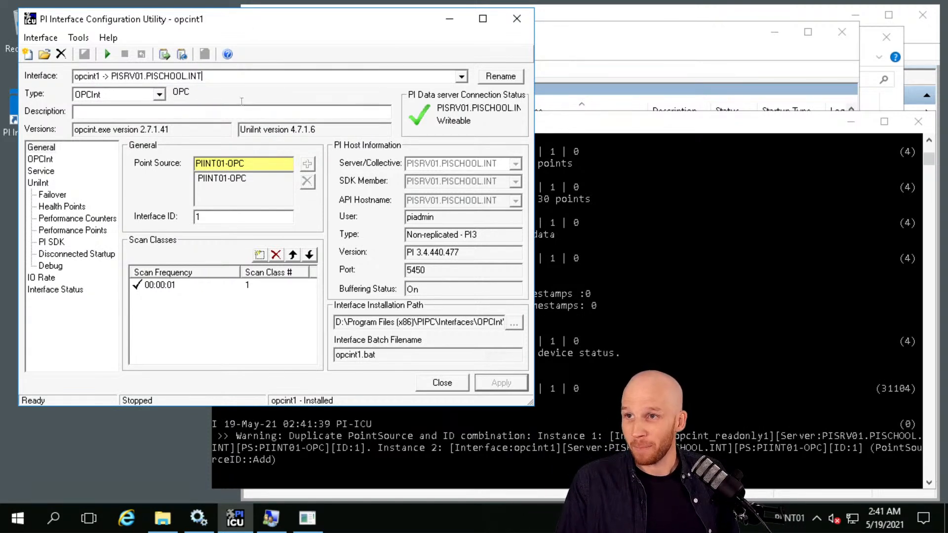
{"action": "left_click", "coordinate": [222, 93]}
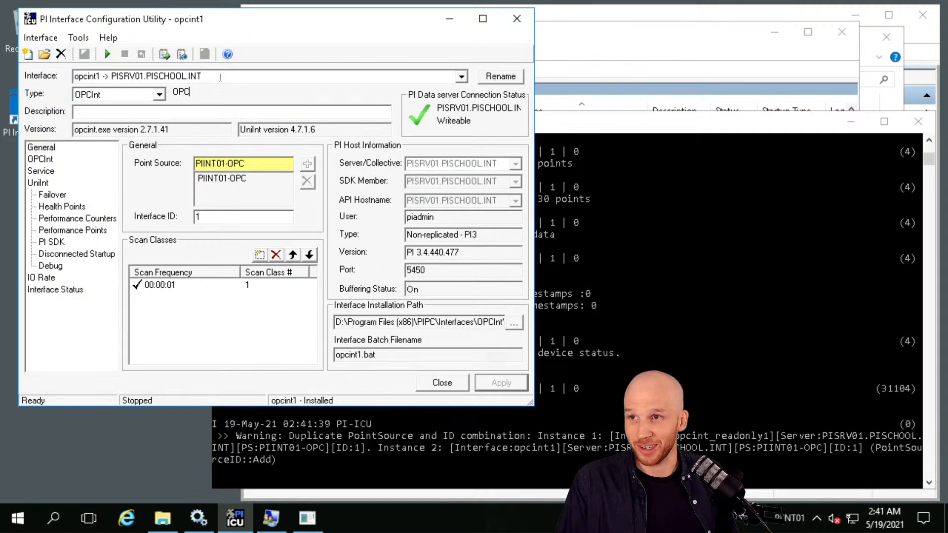
{"action": "left_click", "coordinate": [220, 77]}
{"action": "left_click", "coordinate": [200, 216]}
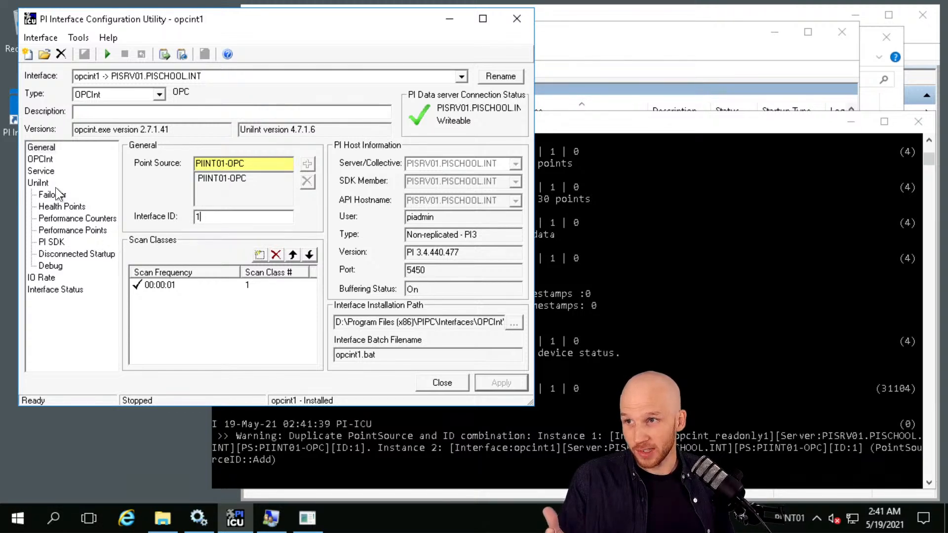
{"action": "left_click", "coordinate": [42, 171]}
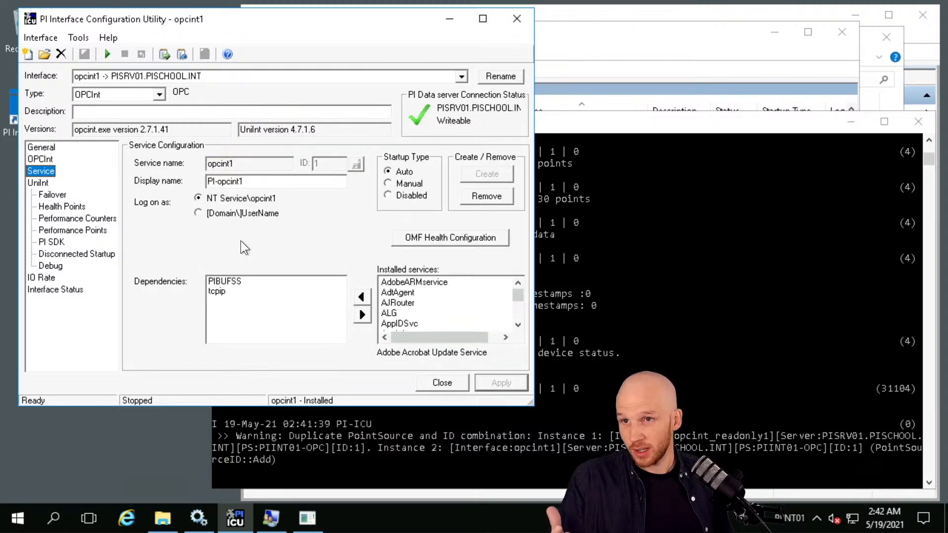
{"action": "left_click", "coordinate": [37, 147]}
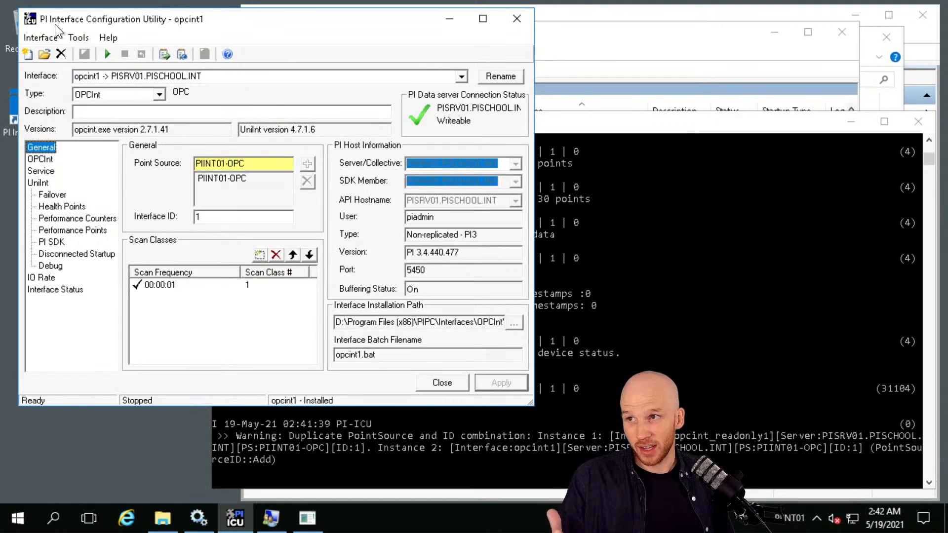
{"action": "left_click", "coordinate": [40, 39]}
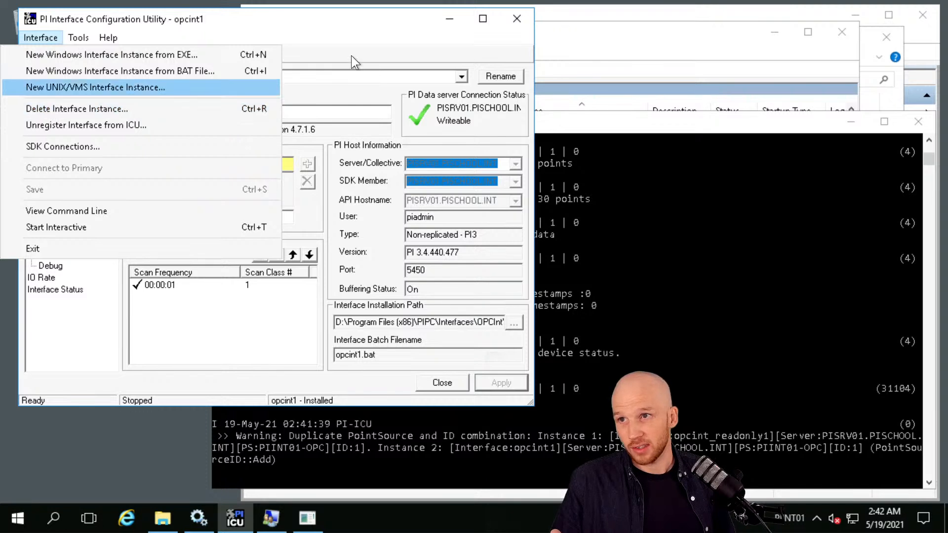
{"action": "left_click", "coordinate": [336, 34]}
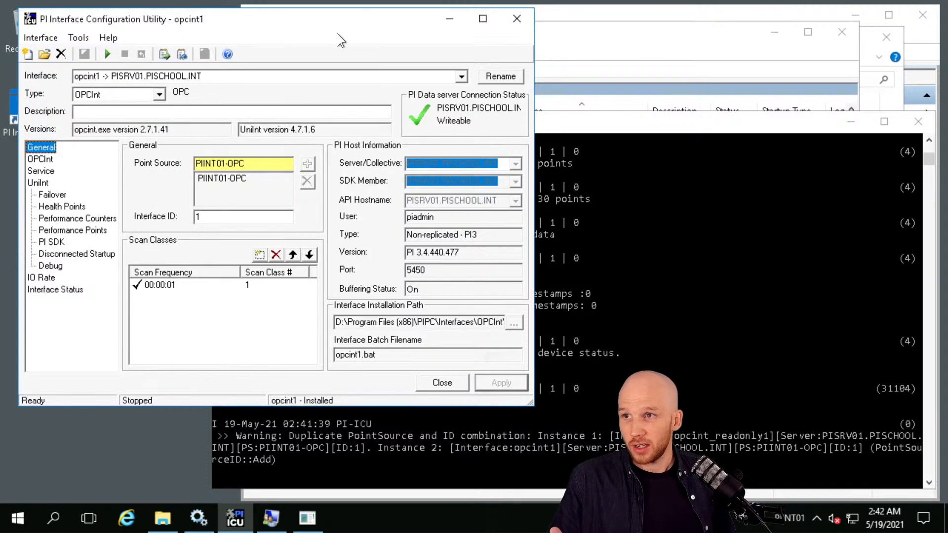
Delete the opcint1 interface instance while keeping its batch file.
{"action": "left_click", "coordinate": [462, 78]}
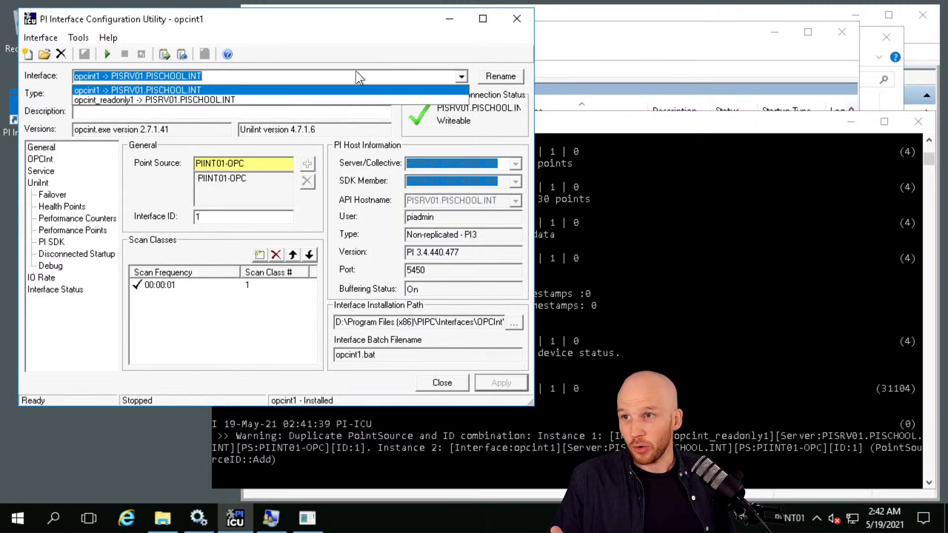
{"action": "left_click", "coordinate": [114, 88]}
{"action": "left_click", "coordinate": [38, 37]}
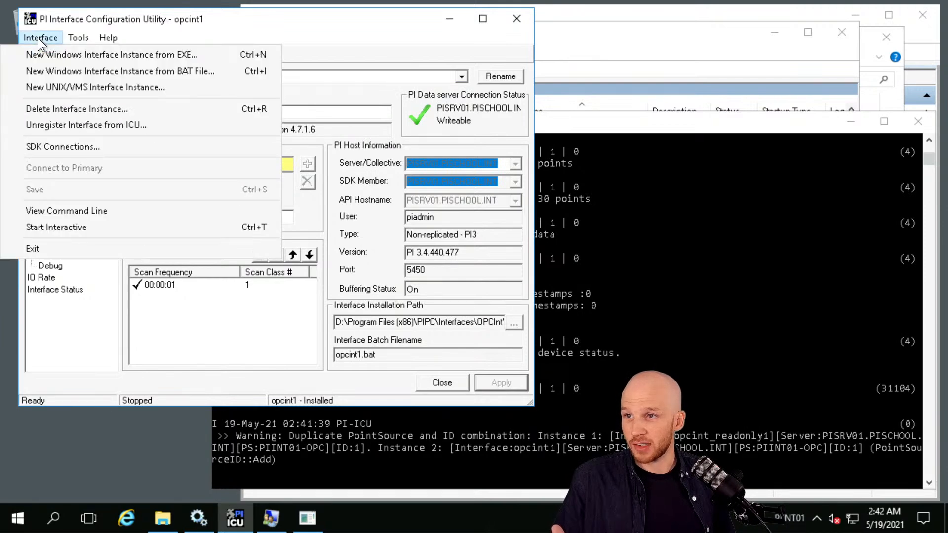
{"action": "left_click", "coordinate": [55, 107]}
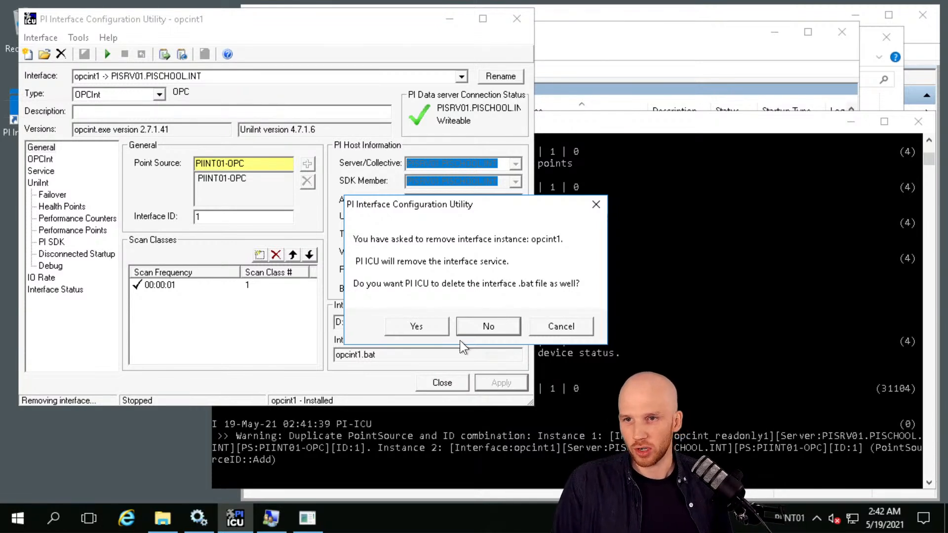
{"action": "left_click", "coordinate": [472, 328]}
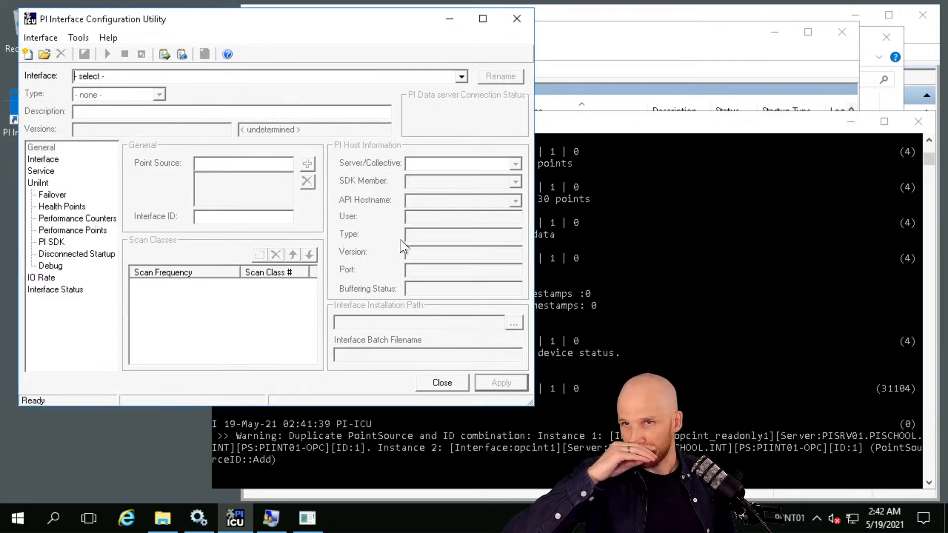
{"action": "left_click", "coordinate": [461, 75]}
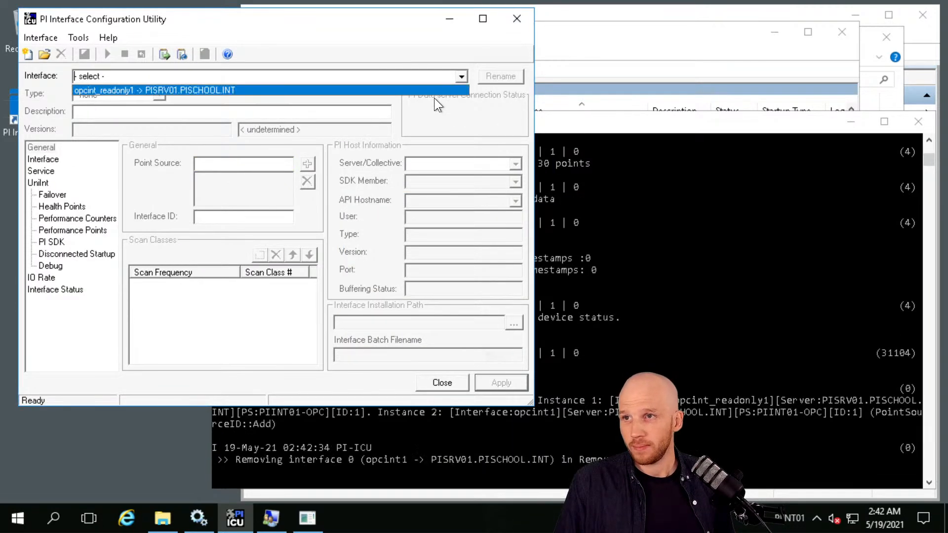
Enable disconnected startup for opcint_readonly1, caching to the OPCInt_ReadOnly folder, and apply.
{"action": "left_click", "coordinate": [425, 89]}
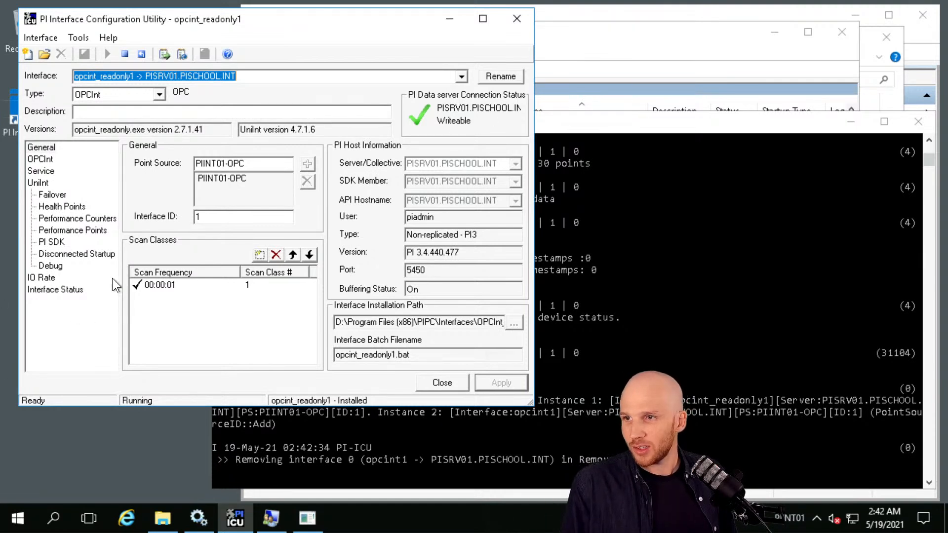
{"action": "left_click", "coordinate": [99, 253]}
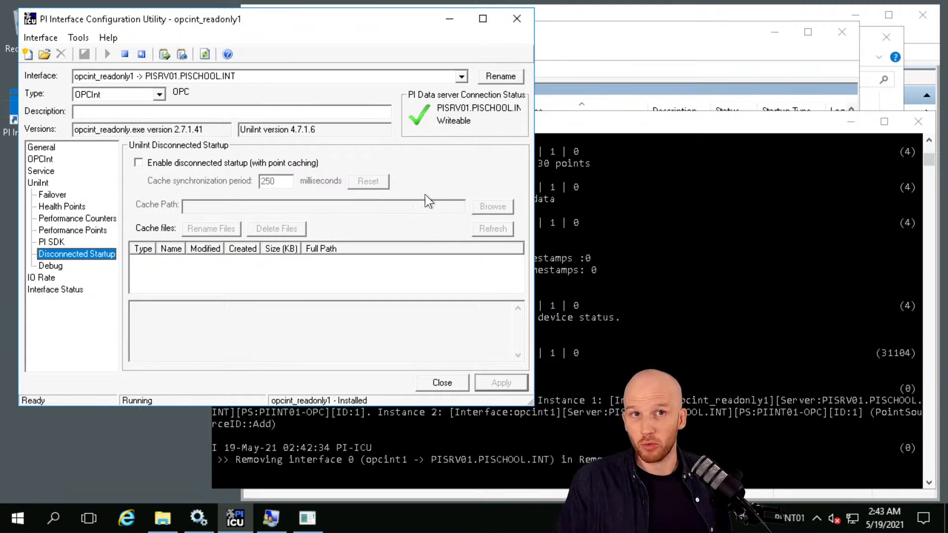
{"action": "left_click", "coordinate": [138, 164]}
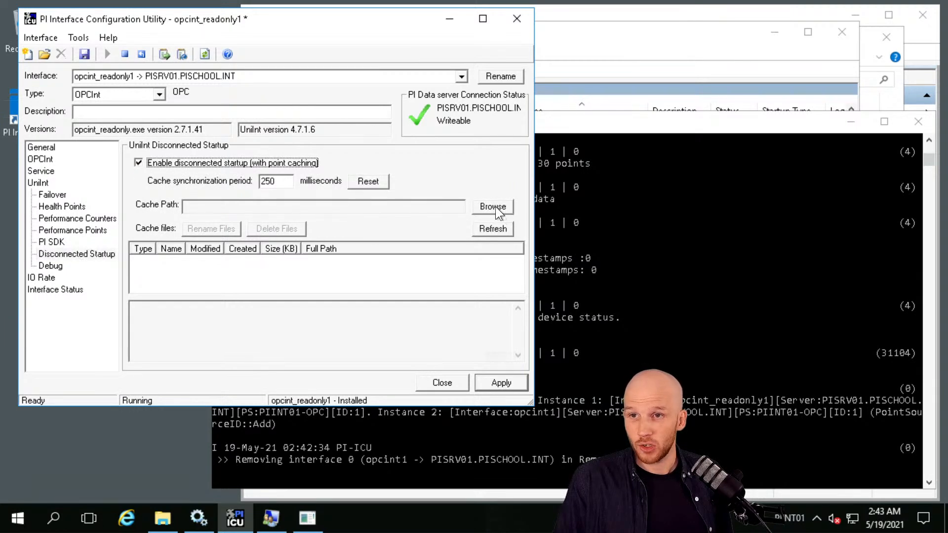
{"action": "left_click", "coordinate": [500, 205]}
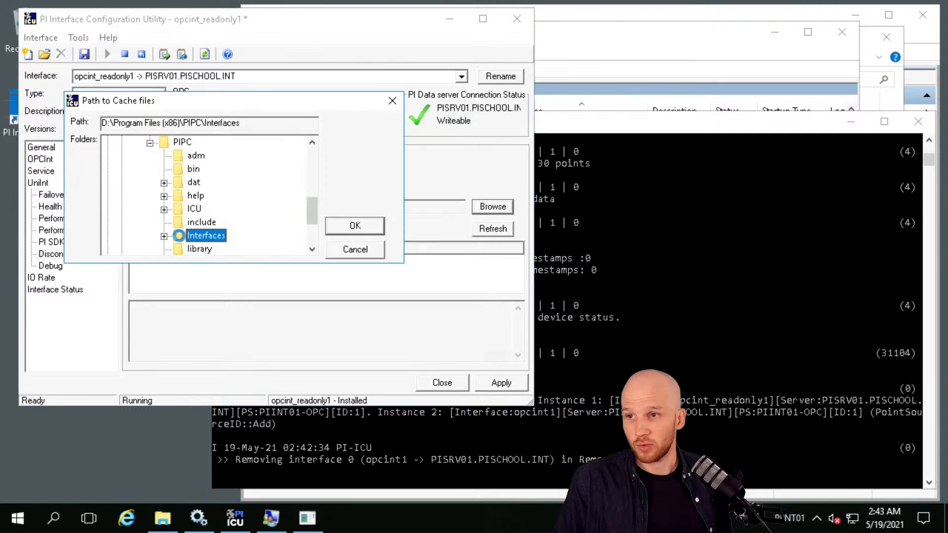
{"action": "left_click", "coordinate": [164, 236]}
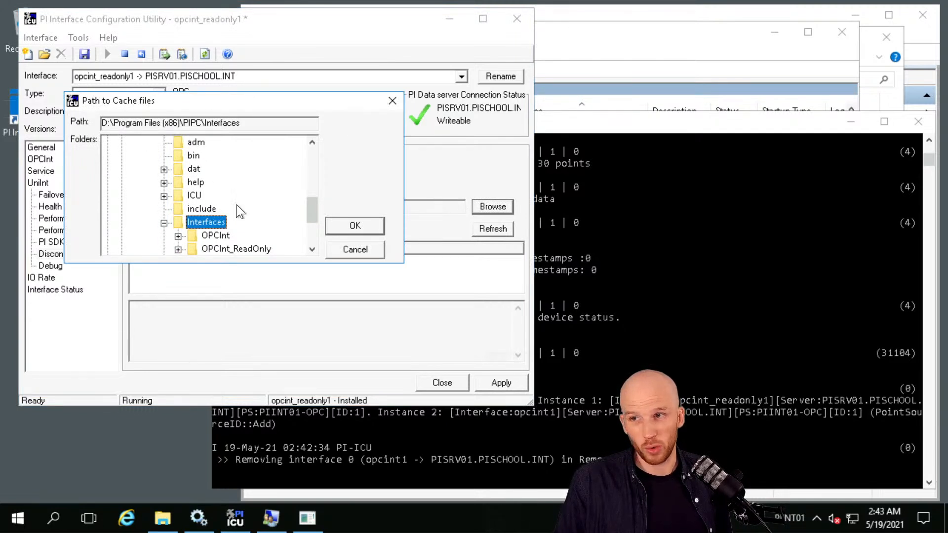
{"action": "scroll", "coordinate": [237, 204], "scroll_direction": "down", "scroll_amount": 1}
{"action": "left_click", "coordinate": [233, 209]}
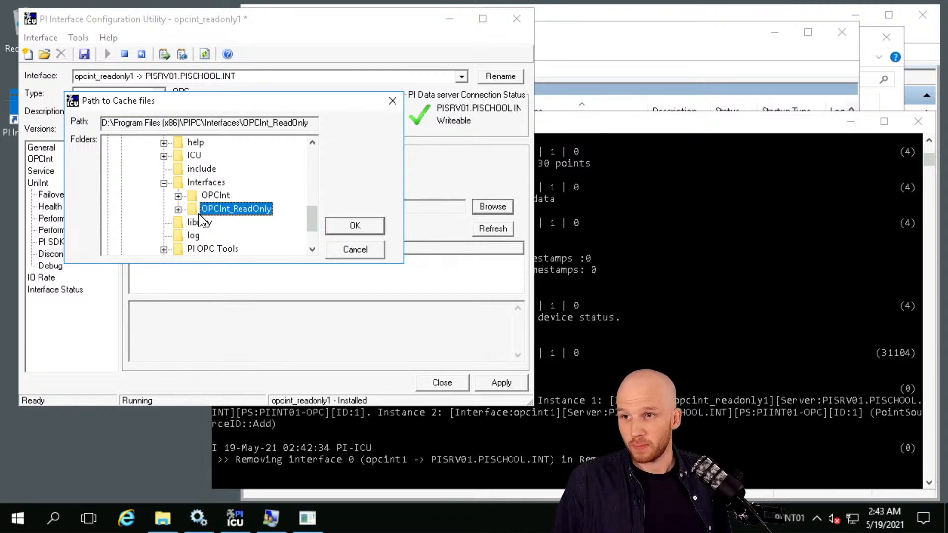
{"action": "left_click", "coordinate": [360, 224]}
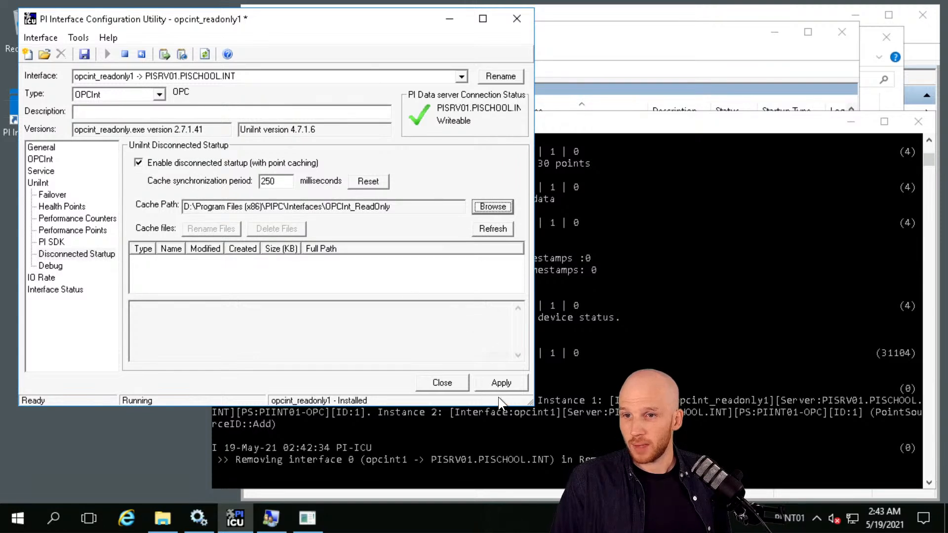
{"action": "left_click", "coordinate": [503, 383]}
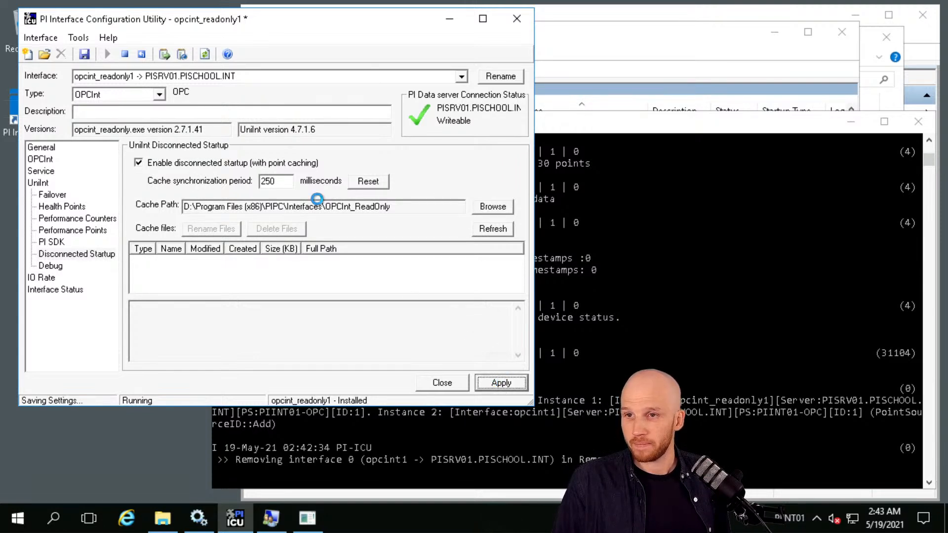
{"action": "left_click", "coordinate": [190, 176]}
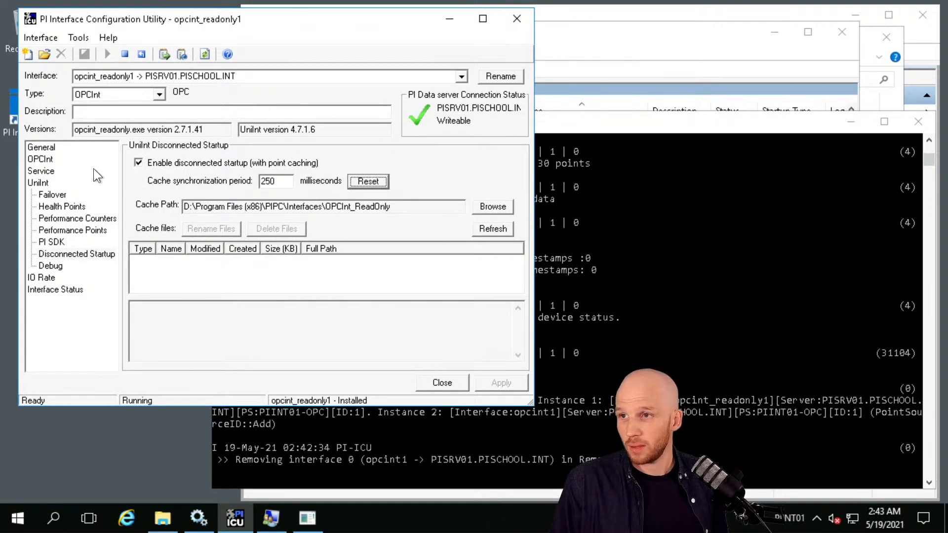
Create the Heartbeat, Device Status and IO Rate health points for opcint_readonly1.
{"action": "left_click", "coordinate": [59, 206]}
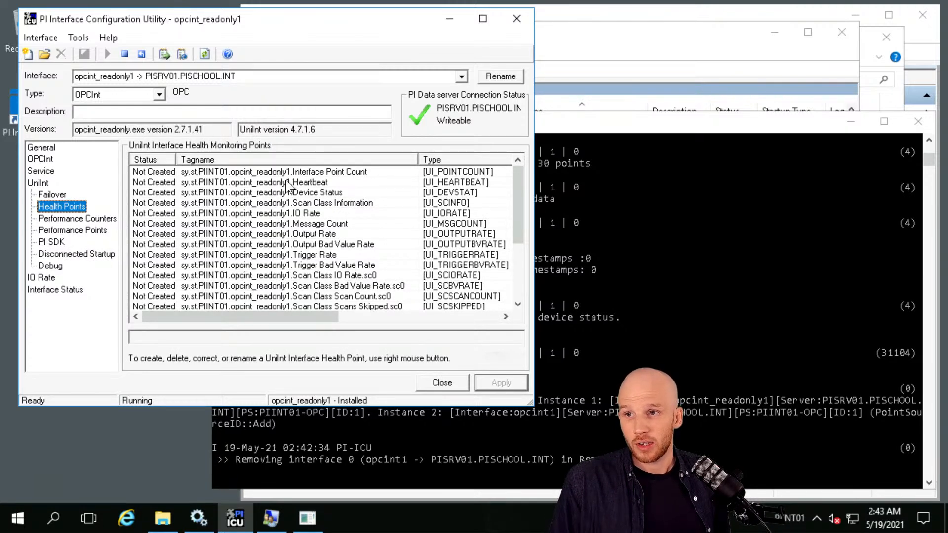
{"action": "left_click", "coordinate": [255, 182]}
{"action": "right_click", "coordinate": [240, 182]}
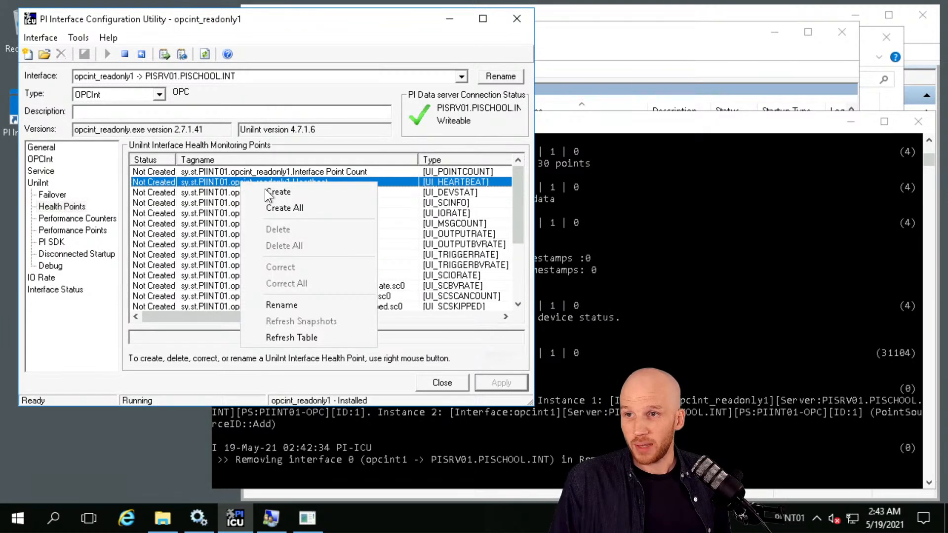
{"action": "left_click", "coordinate": [267, 192]}
{"action": "right_click", "coordinate": [299, 193]}
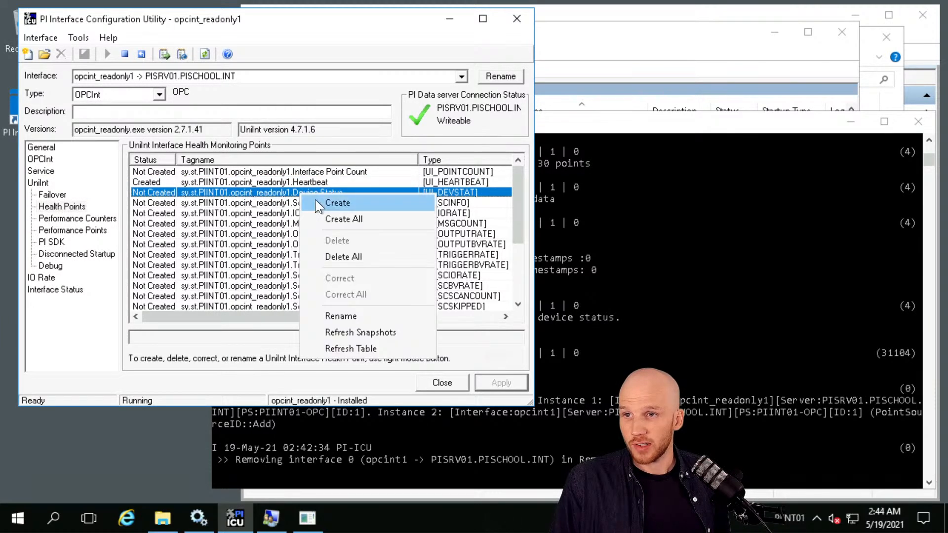
{"action": "left_click", "coordinate": [316, 200]}
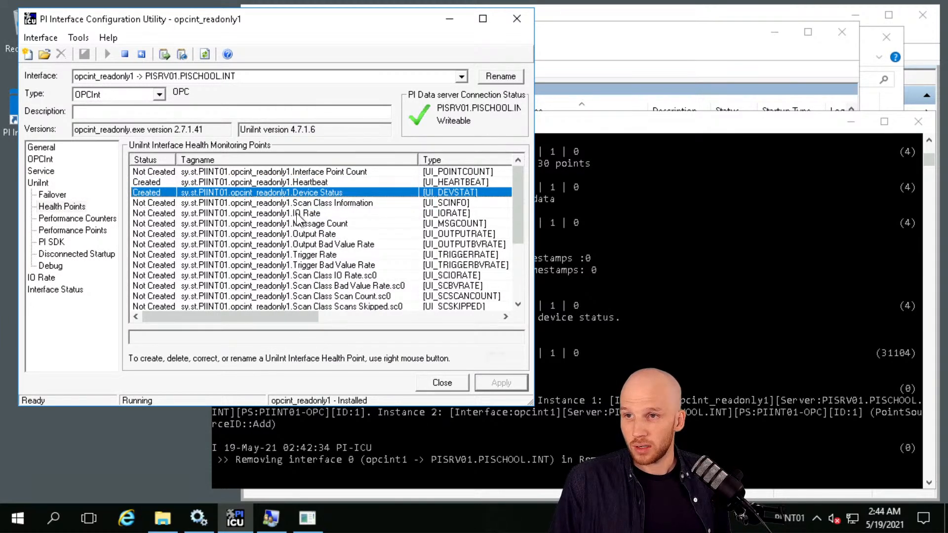
{"action": "right_click", "coordinate": [296, 213]}
{"action": "left_click", "coordinate": [317, 221]}
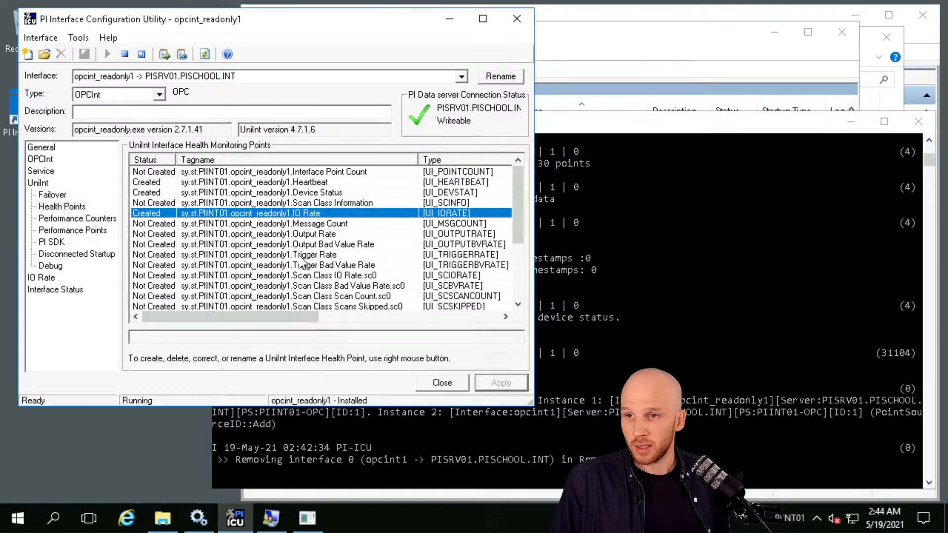
Create the Scan Class Scans Skipped.sc0 health point.
{"action": "left_click", "coordinate": [319, 276]}
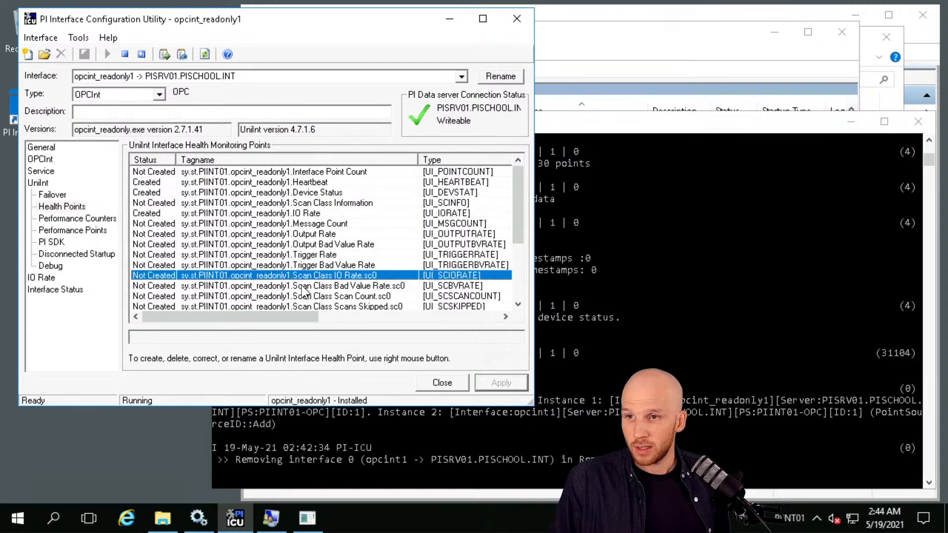
{"action": "left_click", "coordinate": [260, 286]}
{"action": "left_click", "coordinate": [312, 297]}
{"action": "left_click", "coordinate": [316, 306]}
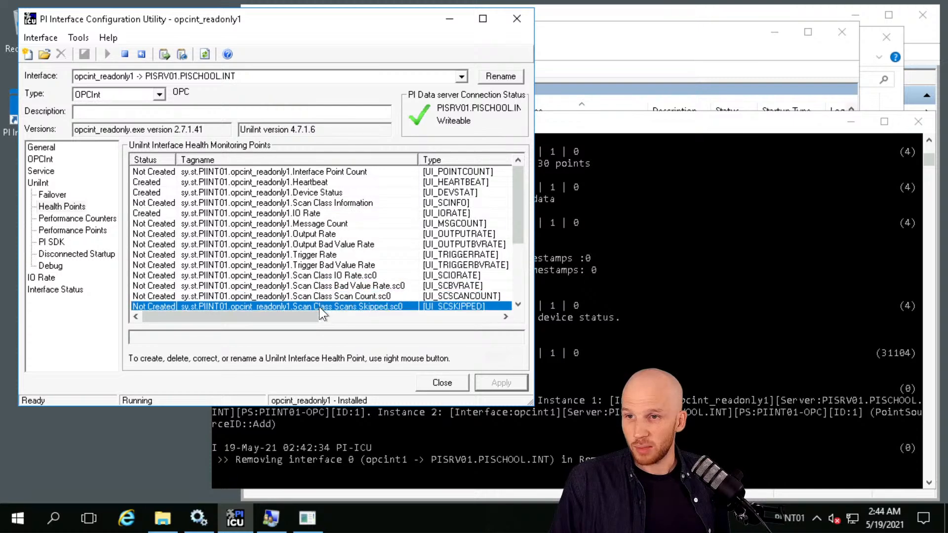
{"action": "left_click", "coordinate": [318, 306]}
{"action": "right_click", "coordinate": [317, 306]}
{"action": "left_click", "coordinate": [313, 286]}
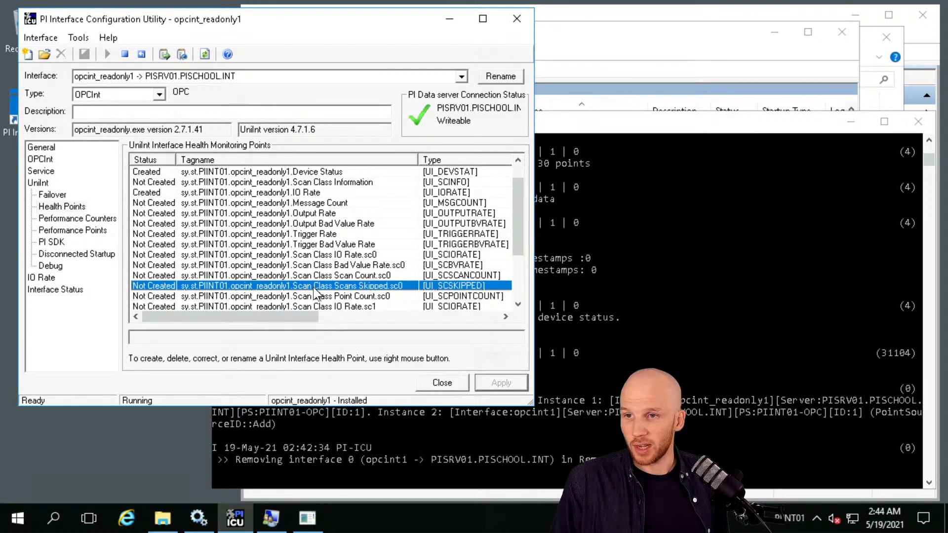
{"action": "right_click", "coordinate": [313, 284]}
{"action": "left_click", "coordinate": [369, 292]}
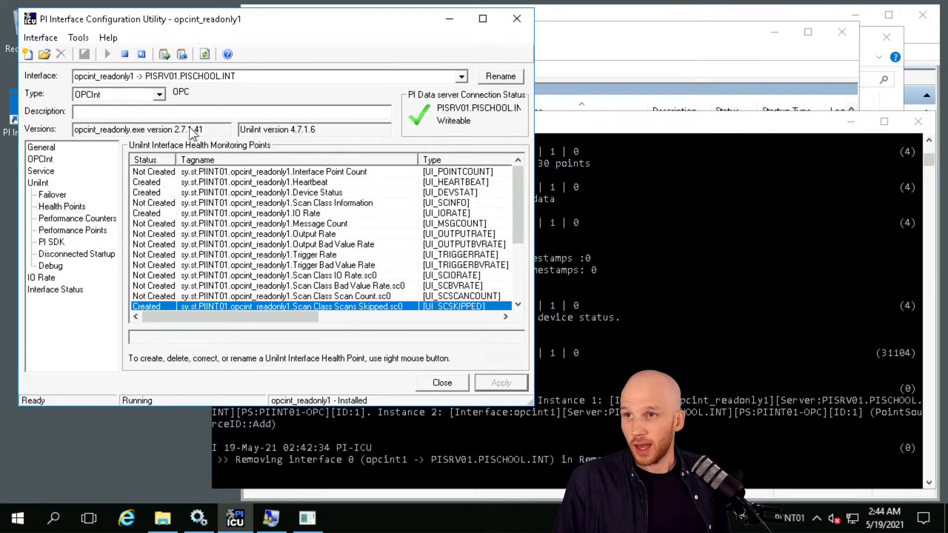
{"action": "left_click", "coordinate": [695, 126]}
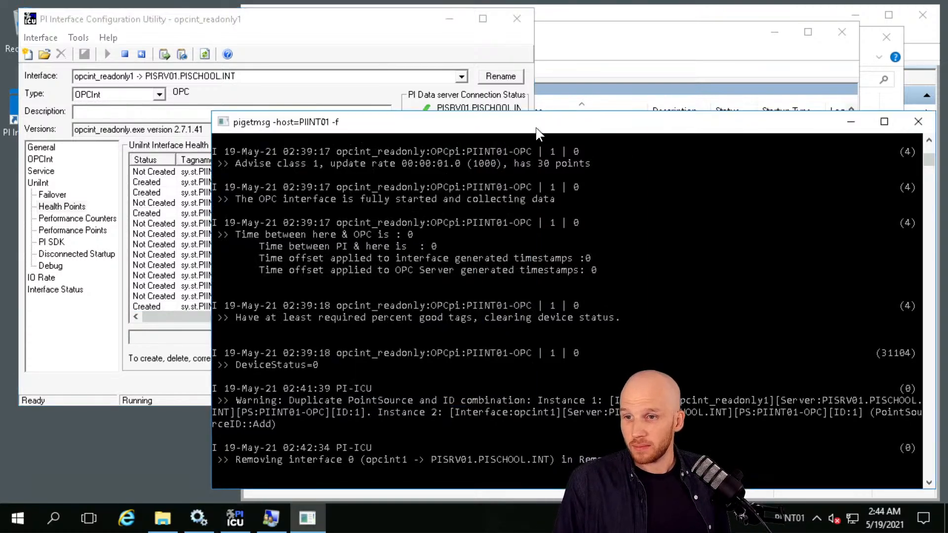
Restart the opcint_readonly1 service and watch its startup messages in pigetmsg.
{"action": "left_click", "coordinate": [357, 15]}
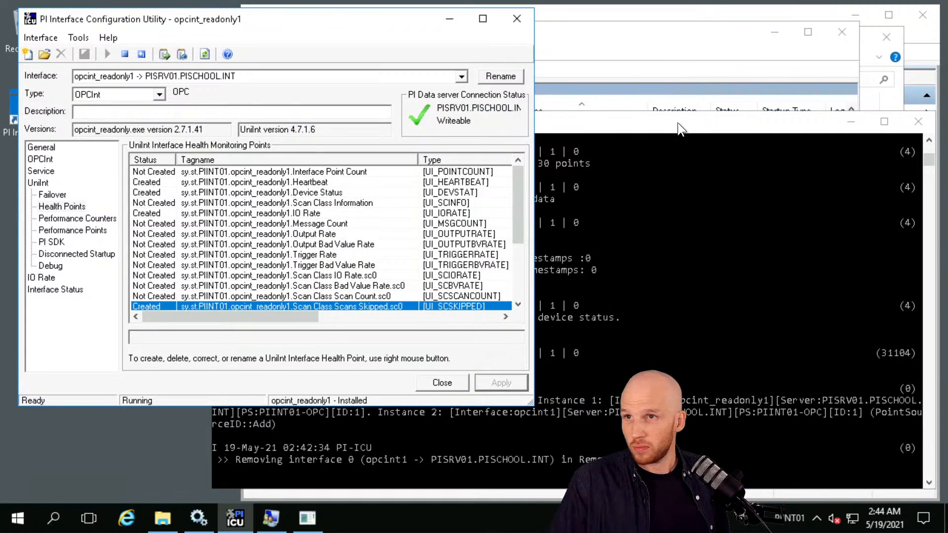
{"action": "left_click", "coordinate": [141, 55]}
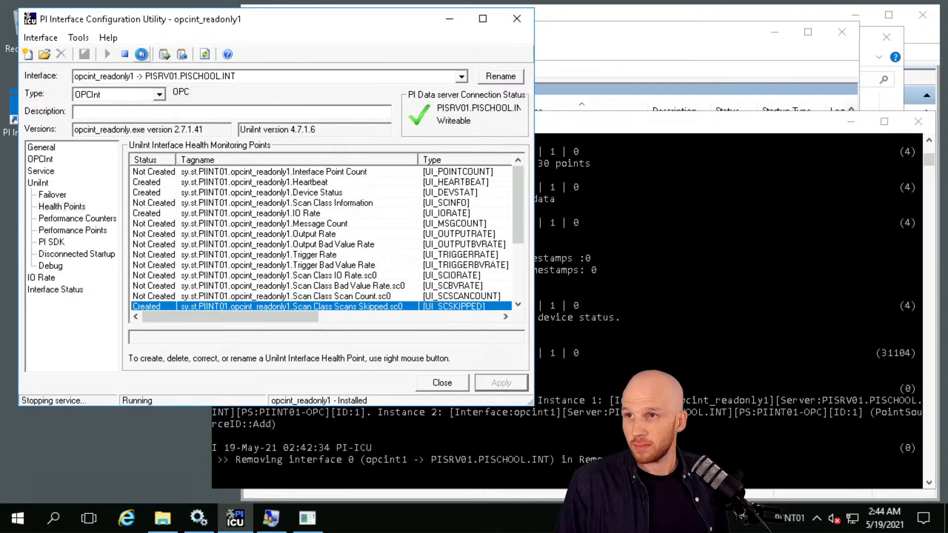
{"action": "left_click", "coordinate": [688, 120]}
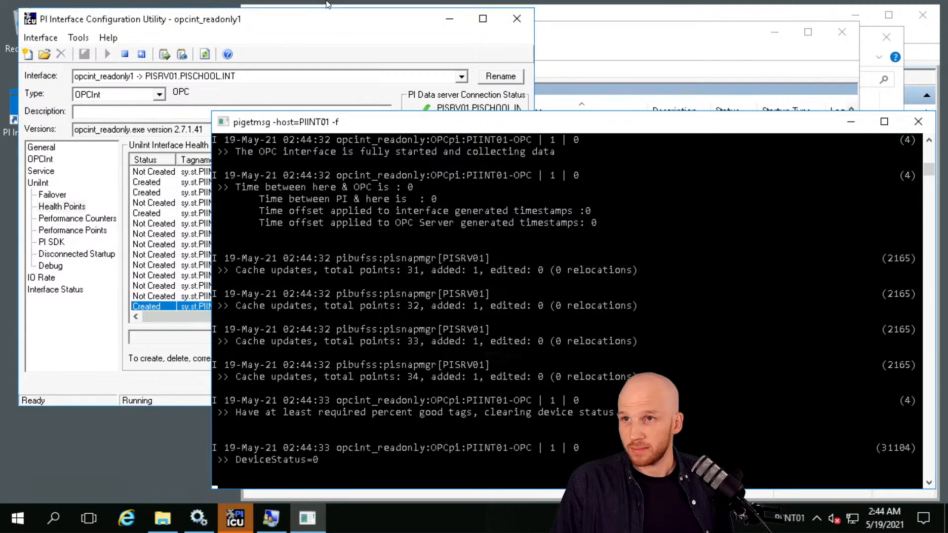
Add the four new opcint_readonly1 health points to Current Values and widen the Value column.
{"action": "mouse_move", "coordinate": [327, 4]}
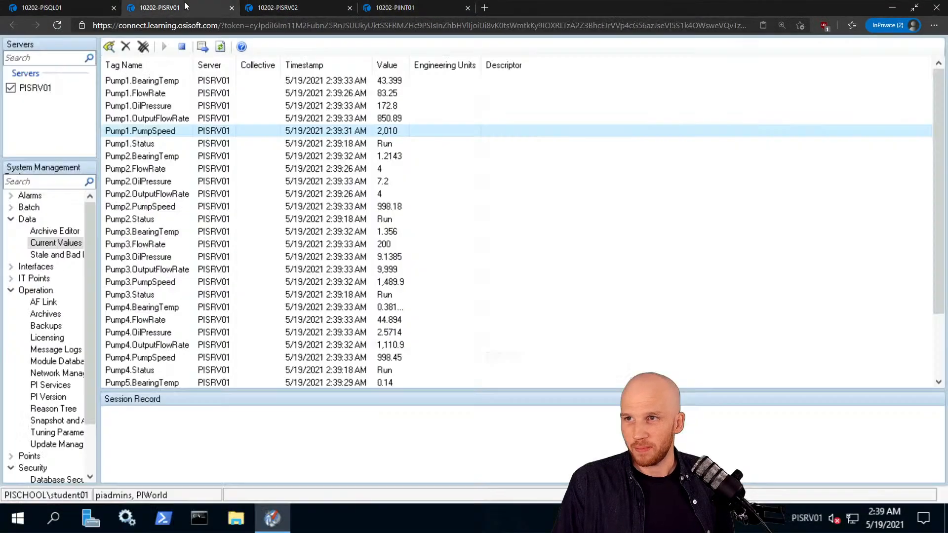
{"action": "left_click", "coordinate": [178, 7]}
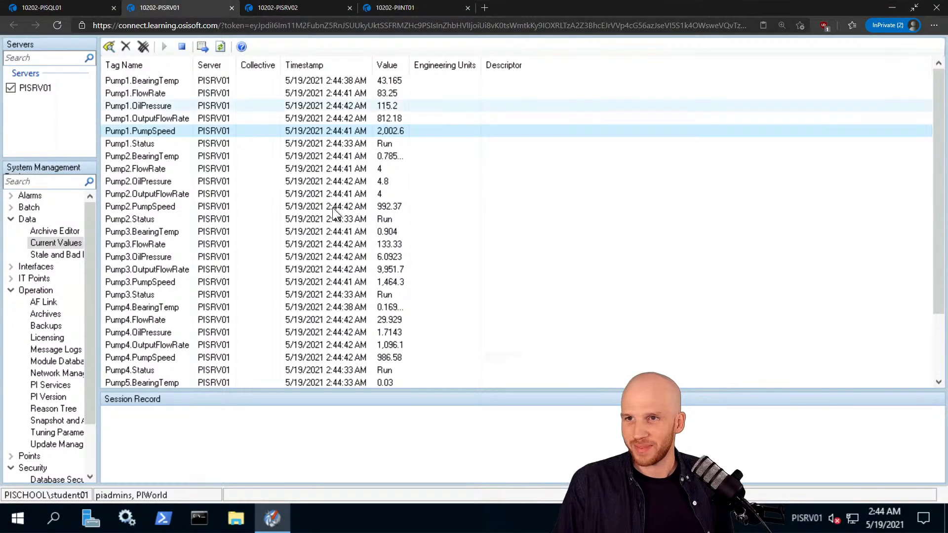
{"action": "left_click", "coordinate": [109, 47]}
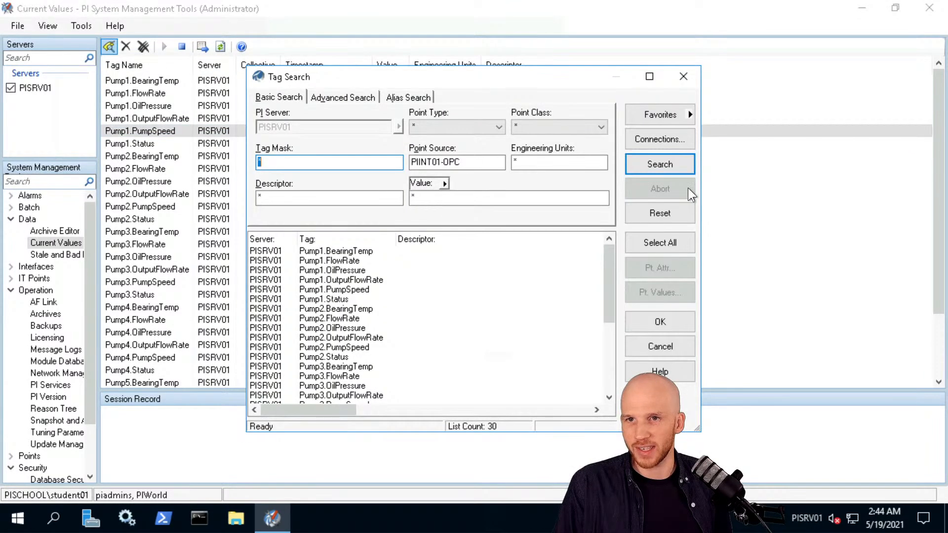
{"action": "left_click", "coordinate": [663, 164]}
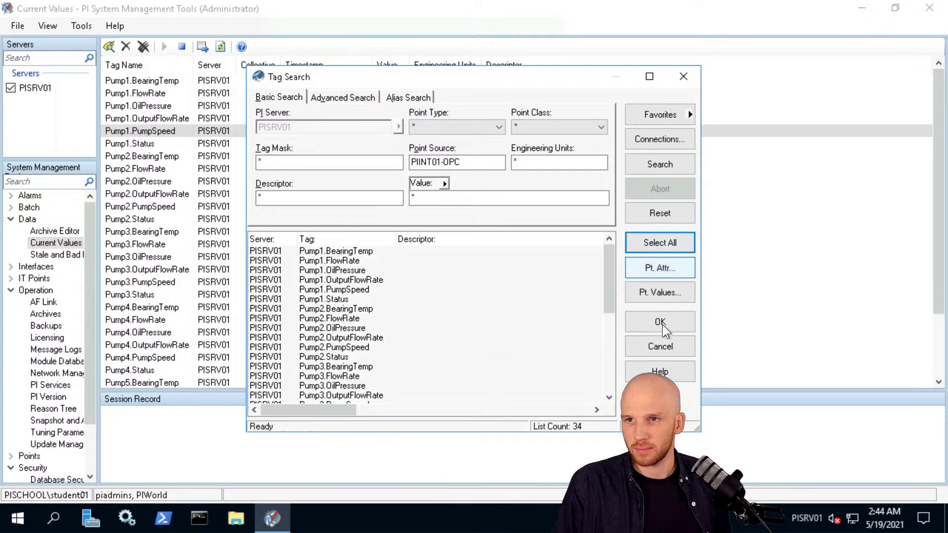
{"action": "left_click", "coordinate": [661, 324]}
{"action": "scroll", "coordinate": [434, 230], "scroll_direction": "down", "scroll_amount": 4}
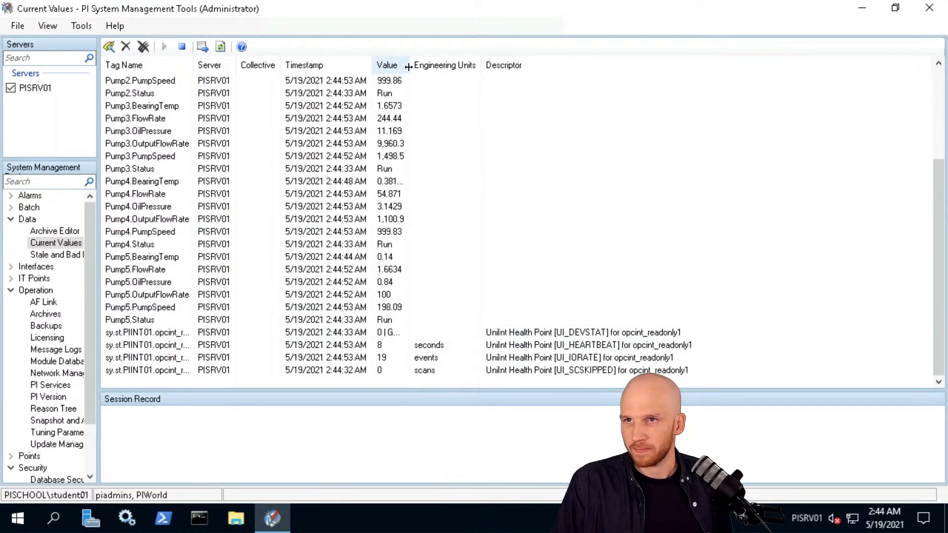
{"action": "left_click_drag", "start_coordinate": [409, 67], "coordinate": [434, 72]}
Erase the numbered install steps and PIINT01's outline, then draw a larger PIINT01 box.
{"action": "left_click", "coordinate": [261, 334]}
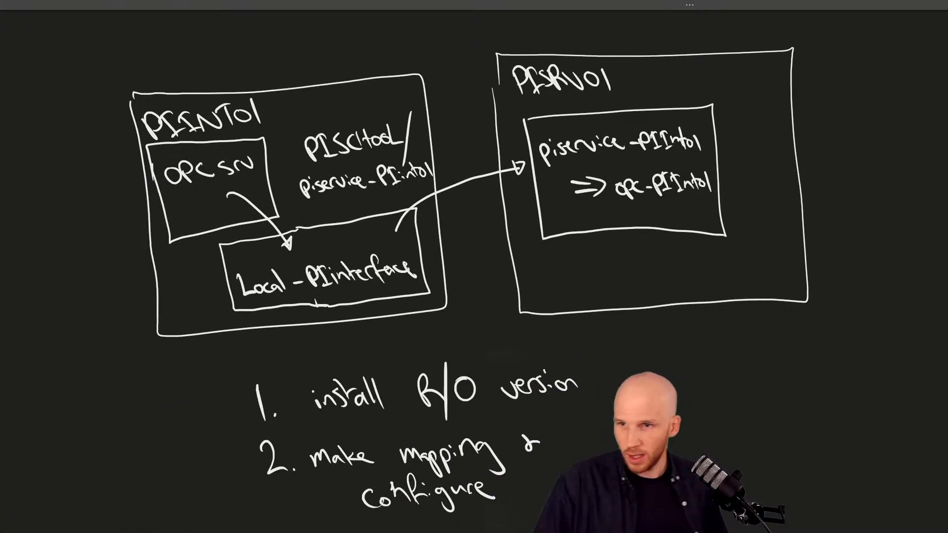
{"action": "mouse_move", "coordinate": [261, 390]}
{"action": "left_mouse_down"}
{"action": "mouse_move", "coordinate": [272, 412]}
{"action": "mouse_move", "coordinate": [361, 398]}
{"action": "mouse_move", "coordinate": [582, 394]}
{"action": "mouse_move", "coordinate": [235, 489]}
{"action": "mouse_move", "coordinate": [541, 444]}
{"action": "left_mouse_up"}
{"action": "left_click_drag", "start_coordinate": [457, 489], "coordinate": [487, 497]}
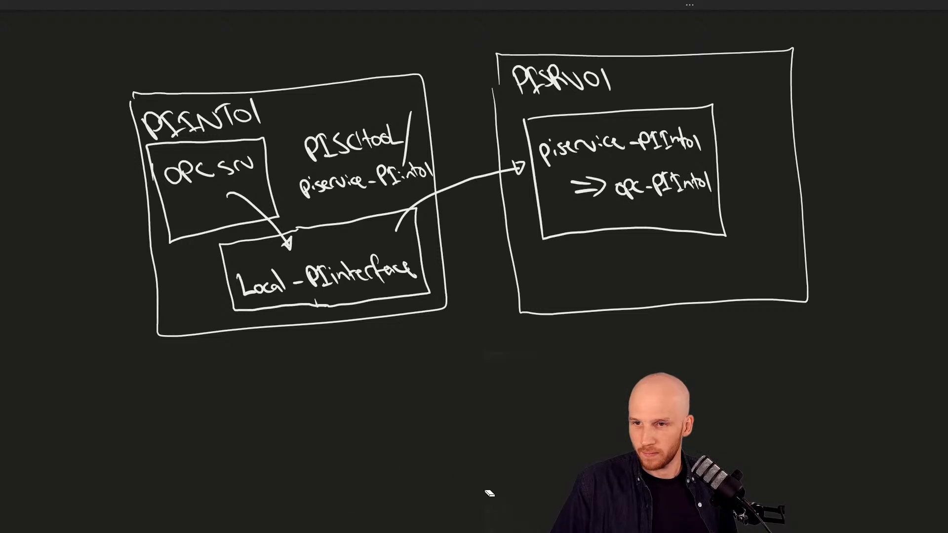
{"action": "left_click_drag", "start_coordinate": [190, 320], "coordinate": [168, 260]}
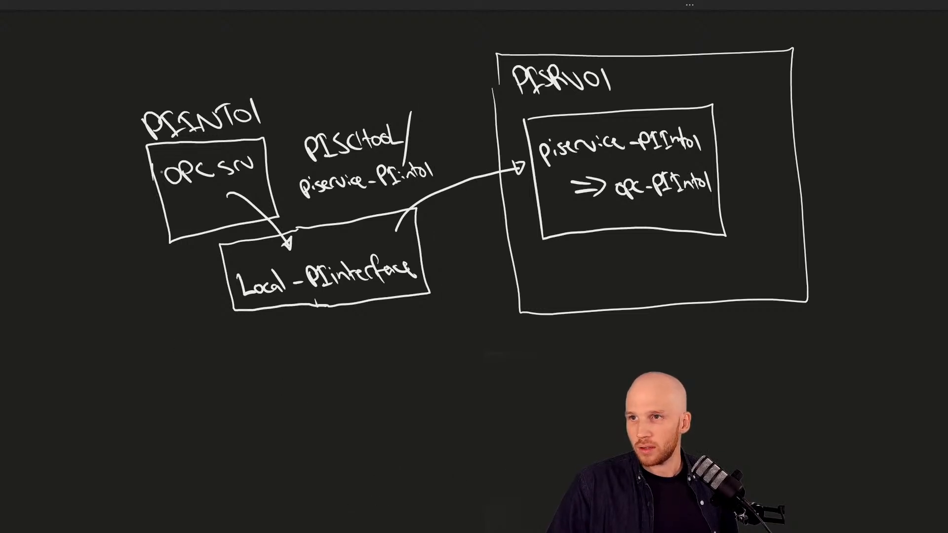
{"action": "mouse_move", "coordinate": [70, 67]}
{"action": "left_mouse_down"}
{"action": "mouse_move", "coordinate": [115, 452]}
{"action": "mouse_move", "coordinate": [219, 473]}
{"action": "mouse_move", "coordinate": [499, 466]}
{"action": "mouse_move", "coordinate": [467, 335]}
{"action": "mouse_move", "coordinate": [457, 59]}
{"action": "mouse_move", "coordinate": [67, 66]}
{"action": "left_mouse_up"}
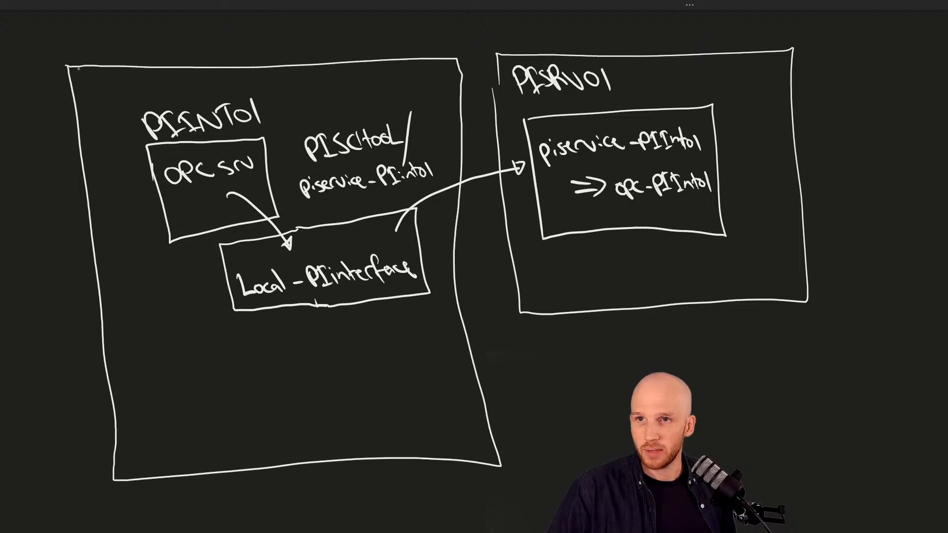
Erase PISRV01's outer box and draw a larger one.
{"action": "left_click", "coordinate": [569, 314]}
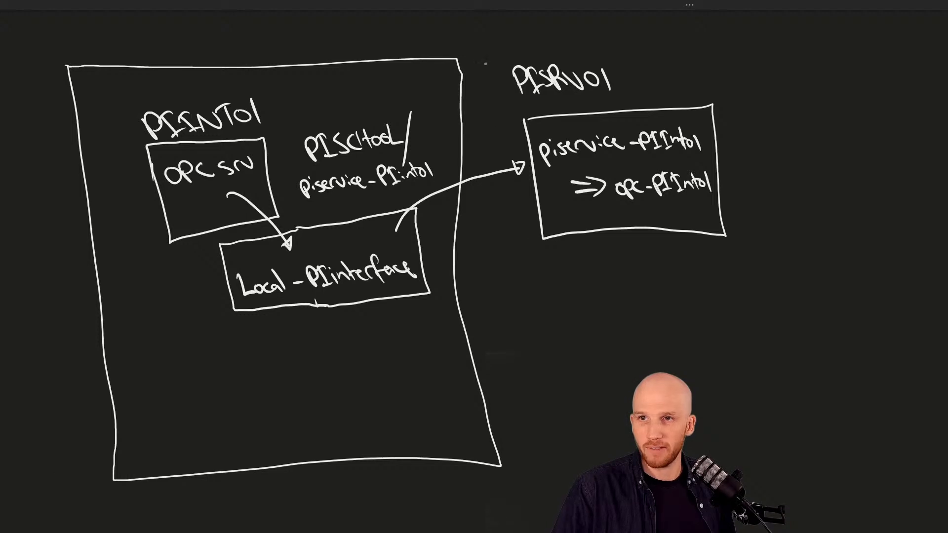
{"action": "left_click_drag", "start_coordinate": [488, 86], "coordinate": [528, 480]}
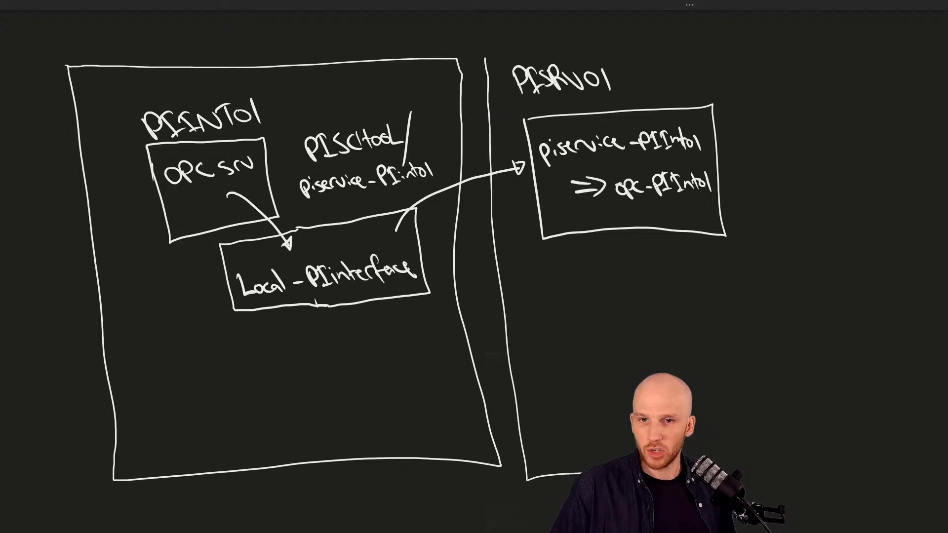
{"action": "mouse_move", "coordinate": [733, 467]}
{"action": "left_mouse_down"}
{"action": "mouse_move", "coordinate": [878, 470]}
{"action": "mouse_move", "coordinate": [905, 382]}
{"action": "mouse_move", "coordinate": [882, 49]}
{"action": "mouse_move", "coordinate": [717, 35]}
{"action": "mouse_move", "coordinate": [487, 49]}
{"action": "mouse_move", "coordinate": [485, 67]}
{"action": "left_mouse_up"}
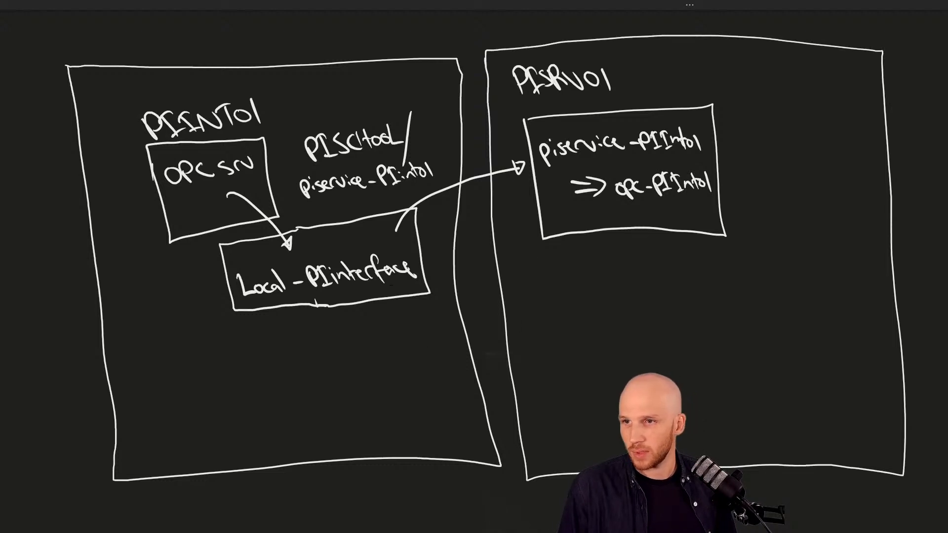
Move Local-PIinterface and OPC srv side by side at PIINT01's bottom, erasing OPC srv's arrow.
{"action": "left_click_drag", "start_coordinate": [221, 332], "coordinate": [437, 200]}
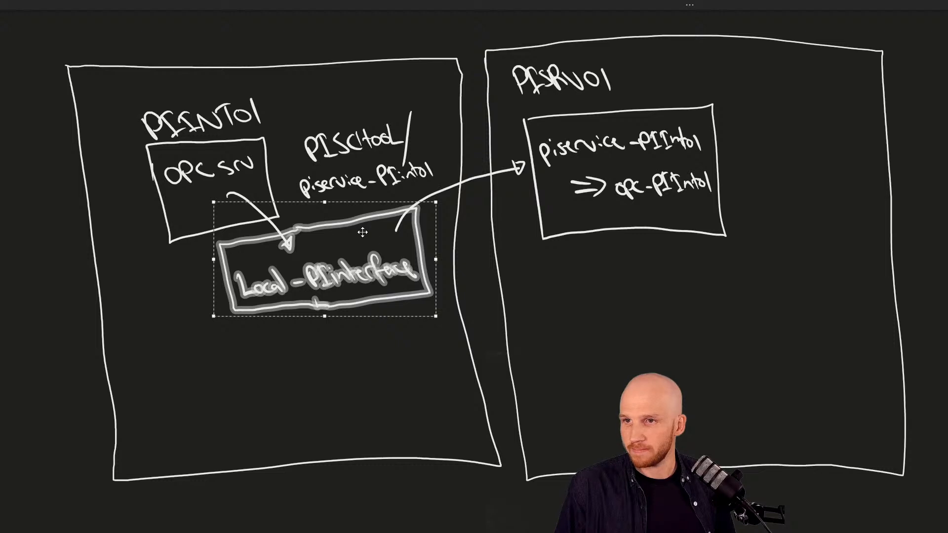
{"action": "left_click_drag", "start_coordinate": [350, 225], "coordinate": [365, 334]}
{"action": "left_click", "coordinate": [178, 312]}
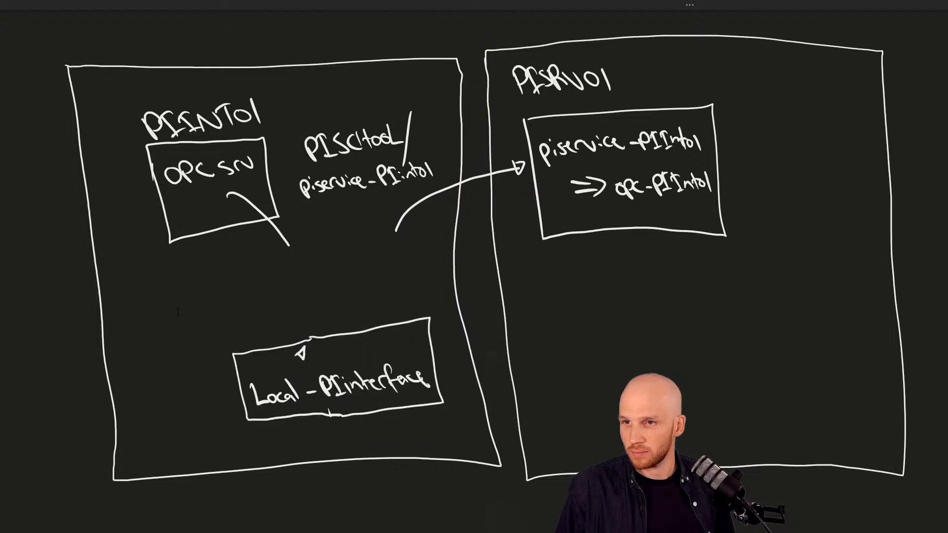
{"action": "key", "text": "e"}
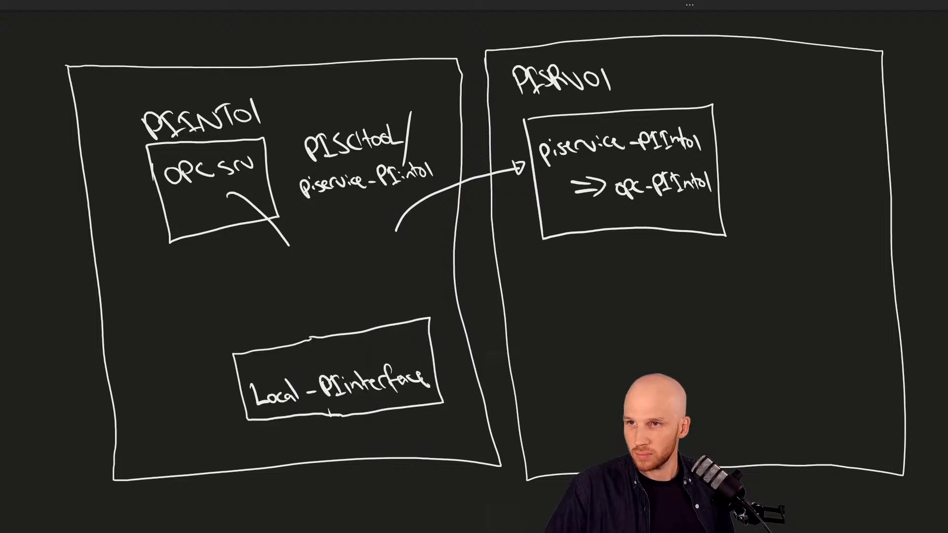
{"action": "left_click", "coordinate": [282, 242]}
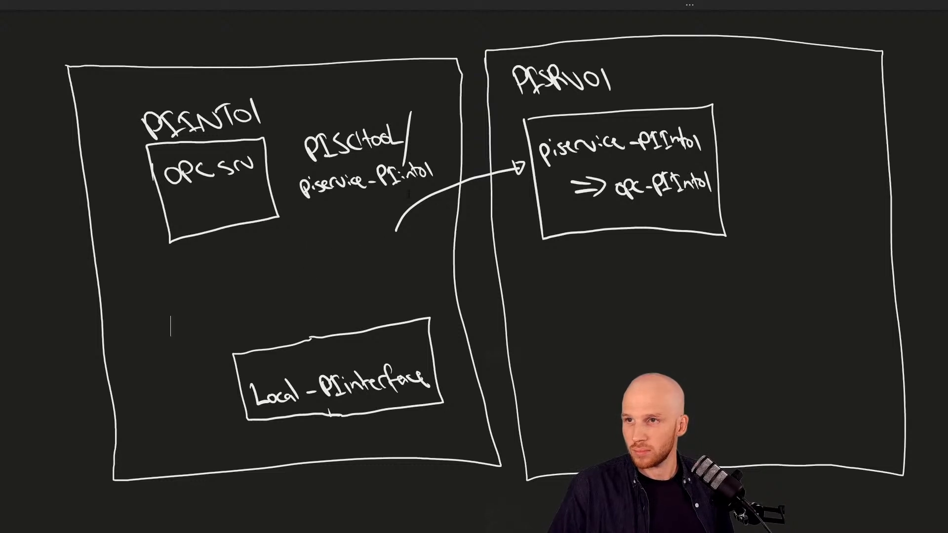
{"action": "mouse_move", "coordinate": [160, 271]}
{"action": "left_mouse_down"}
{"action": "mouse_move", "coordinate": [267, 143]}
{"action": "mouse_move", "coordinate": [197, 293]}
{"action": "mouse_move", "coordinate": [189, 370]}
{"action": "left_mouse_up"}
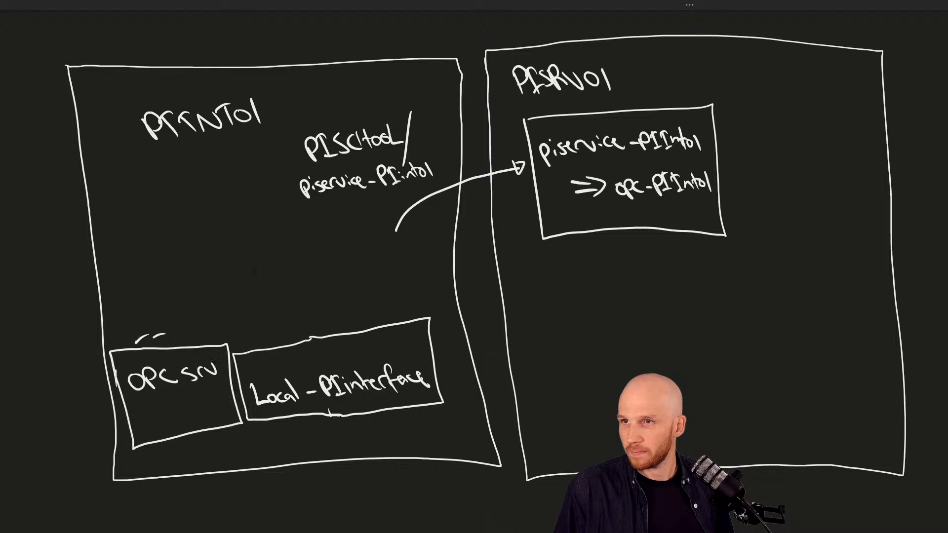
{"action": "left_click_drag", "start_coordinate": [159, 338], "coordinate": [172, 346]}
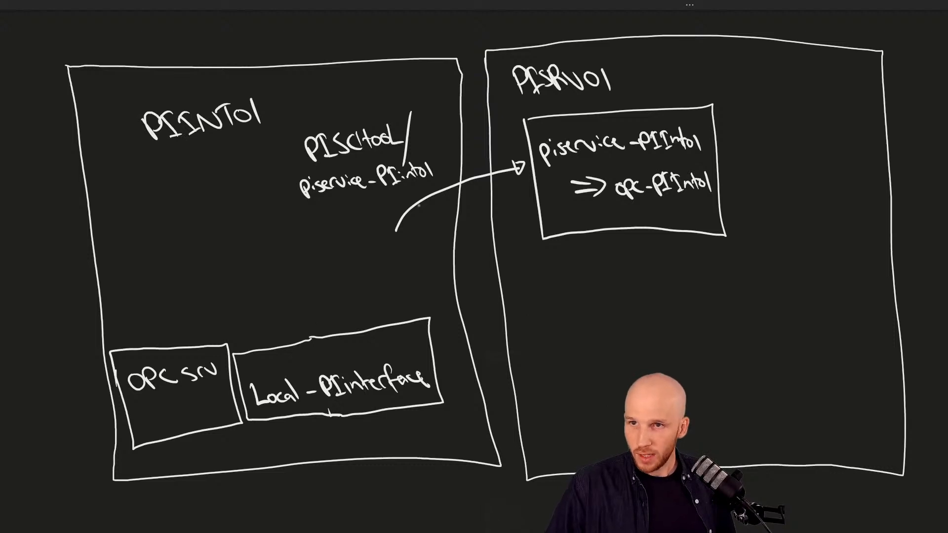
Erase the arrow into PISRV01 and redraw the inner PISRV01 box's left side.
{"action": "left_click_drag", "start_coordinate": [408, 206], "coordinate": [420, 215]}
{"action": "left_click_drag", "start_coordinate": [520, 164], "coordinate": [533, 171]}
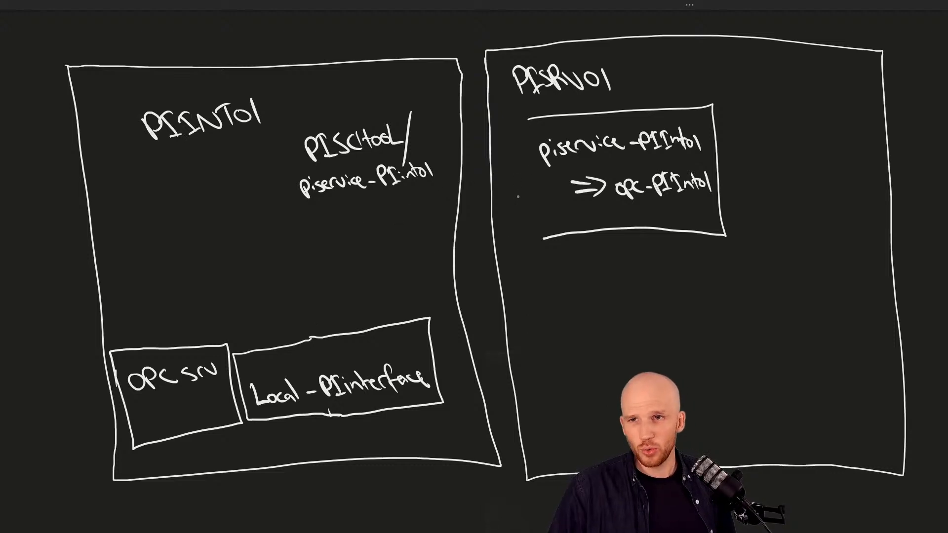
{"action": "left_click_drag", "start_coordinate": [541, 242], "coordinate": [523, 127]}
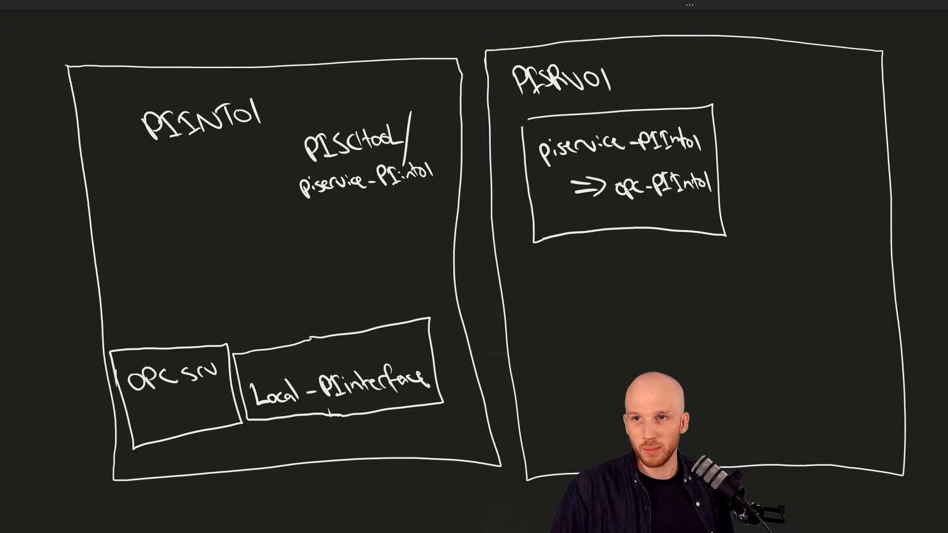
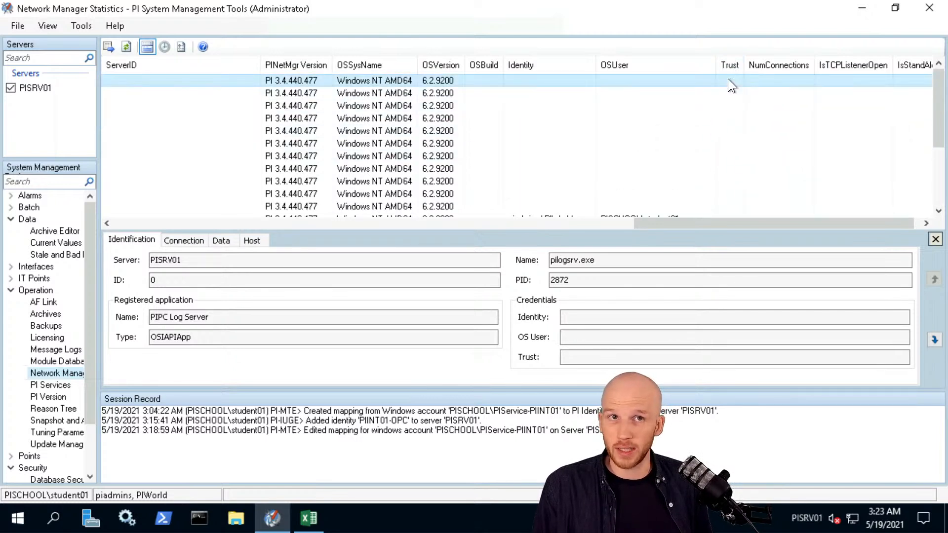
{"action": "scroll", "coordinate": [728, 79], "scroll_direction": "down", "scroll_amount": 3}
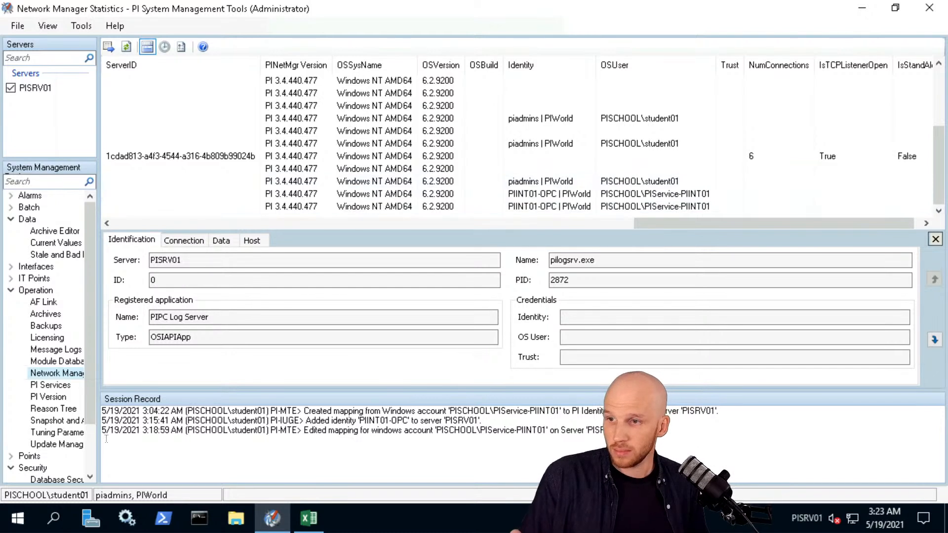
{"action": "scroll", "coordinate": [91, 440], "scroll_direction": "down", "scroll_amount": 2}
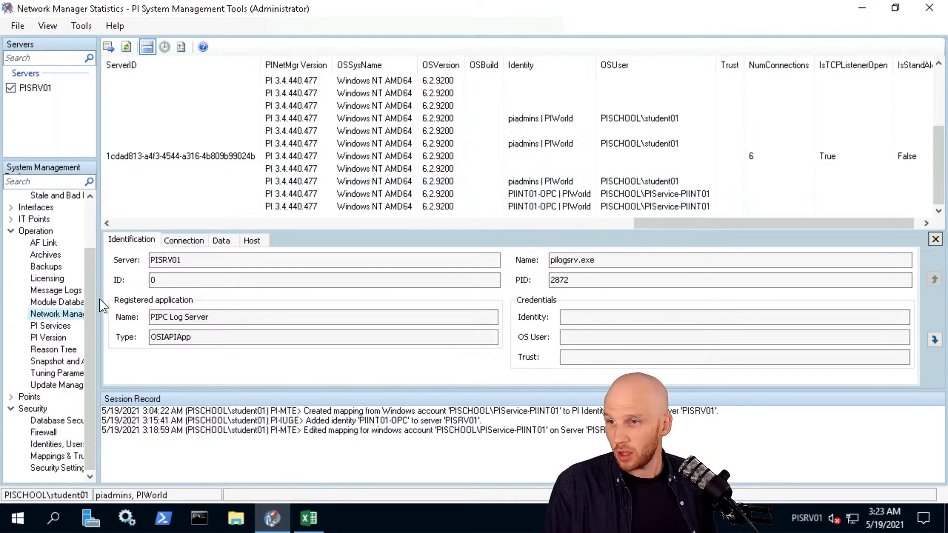
List PISRV01's Mappings & Trusts trusts and inspect the PIINT01 trust to piadmin.
{"action": "left_click", "coordinate": [58, 455]}
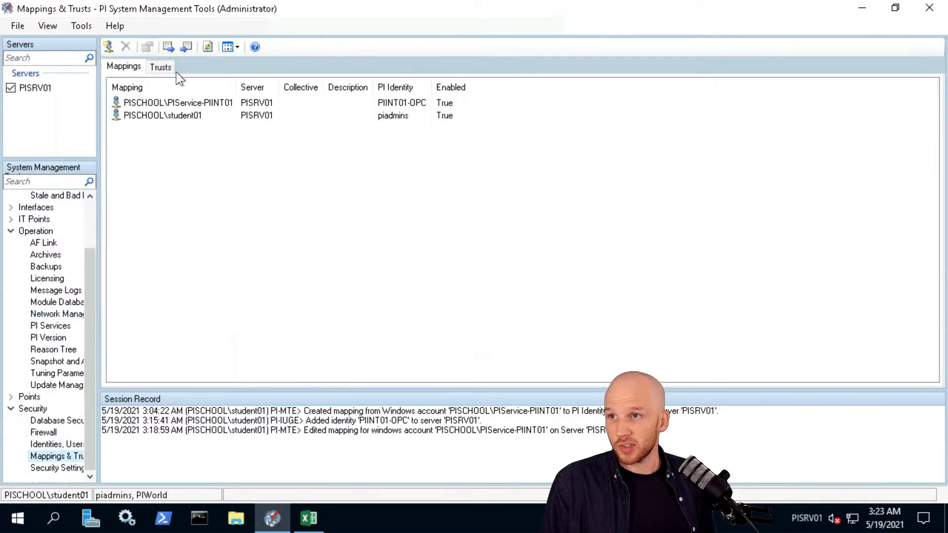
{"action": "left_click", "coordinate": [165, 65]}
{"action": "left_click", "coordinate": [150, 103]}
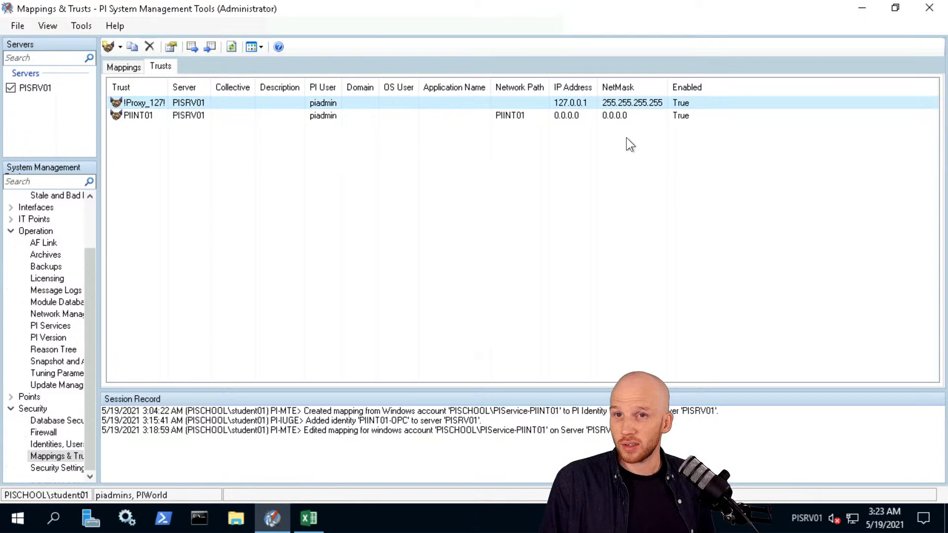
{"action": "left_click", "coordinate": [473, 113]}
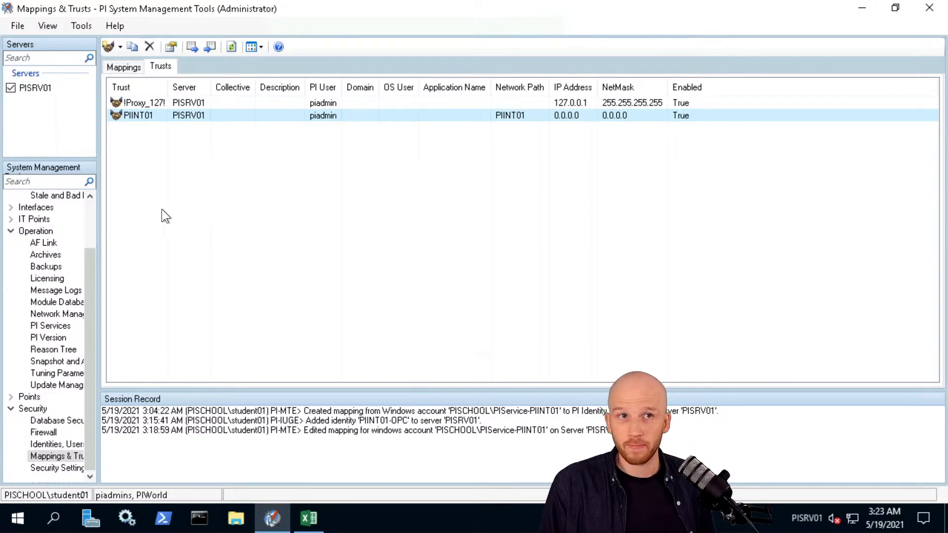
{"action": "left_click", "coordinate": [347, 210]}
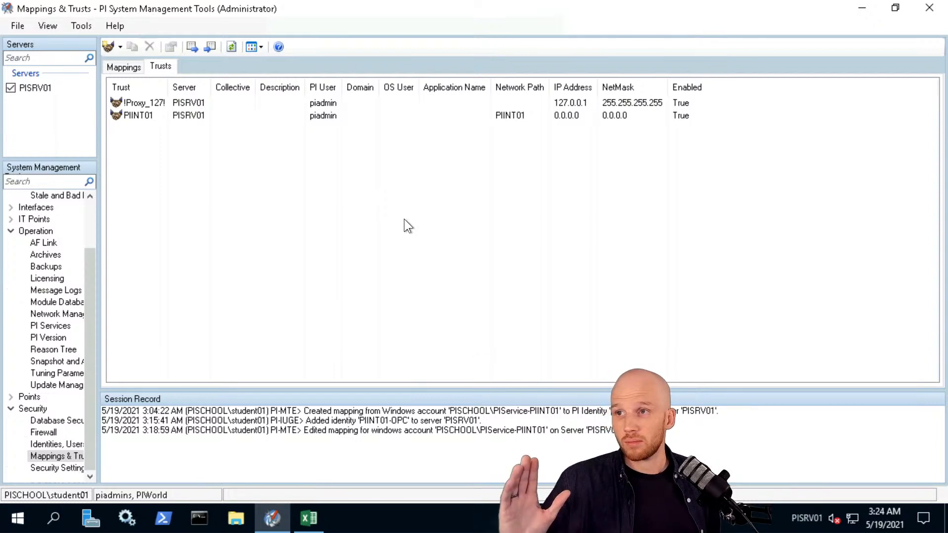
Raise PISRV01's security settings to the top level (51), save, then view Database Security permissions.
{"action": "left_click", "coordinate": [55, 468]}
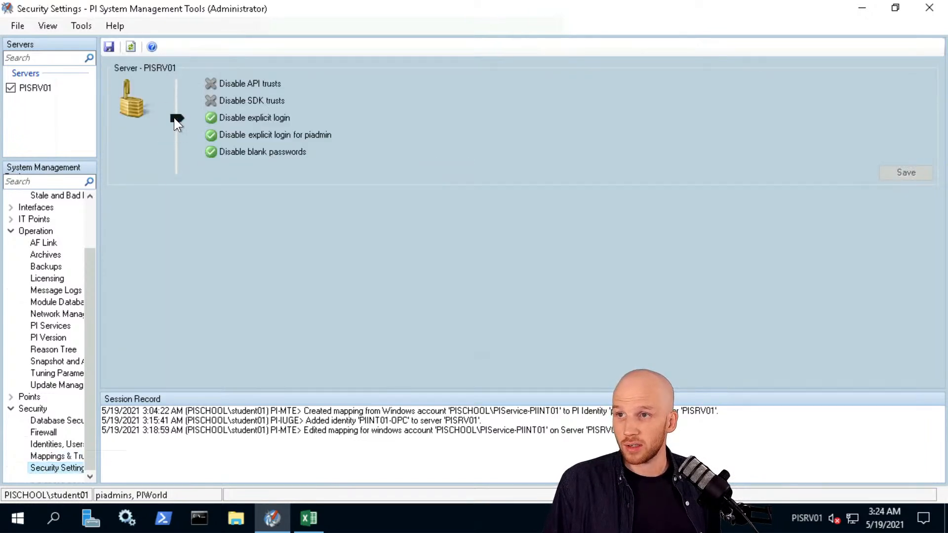
{"action": "left_click_drag", "start_coordinate": [174, 117], "coordinate": [177, 83]}
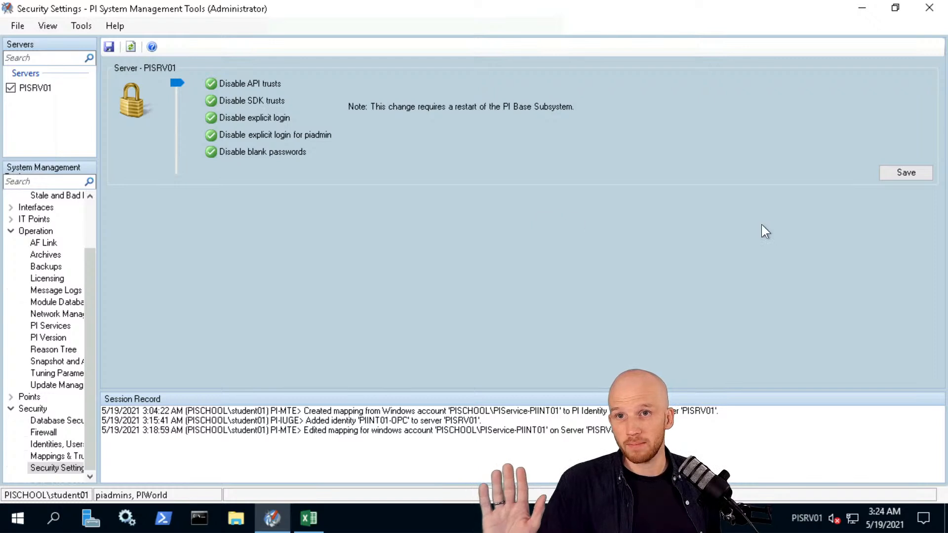
{"action": "left_click", "coordinate": [909, 174]}
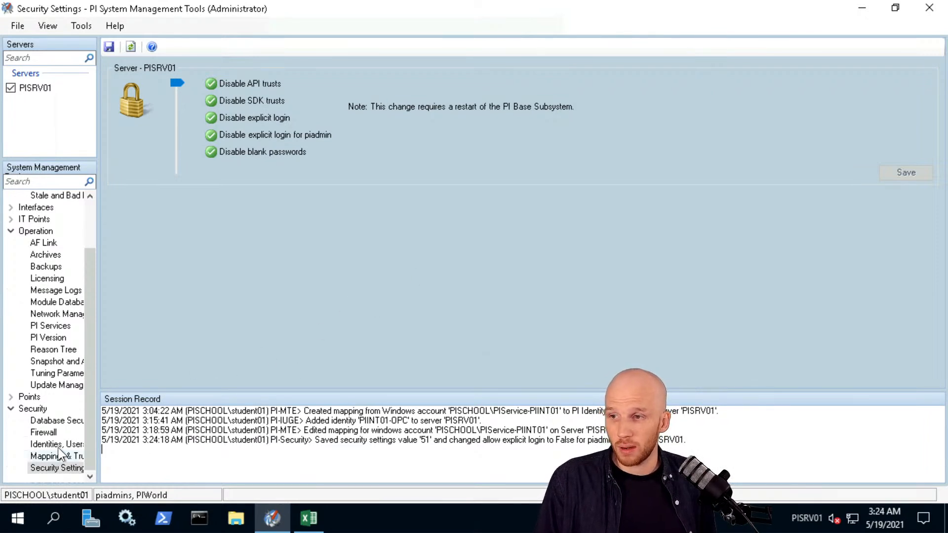
{"action": "left_click", "coordinate": [57, 421]}
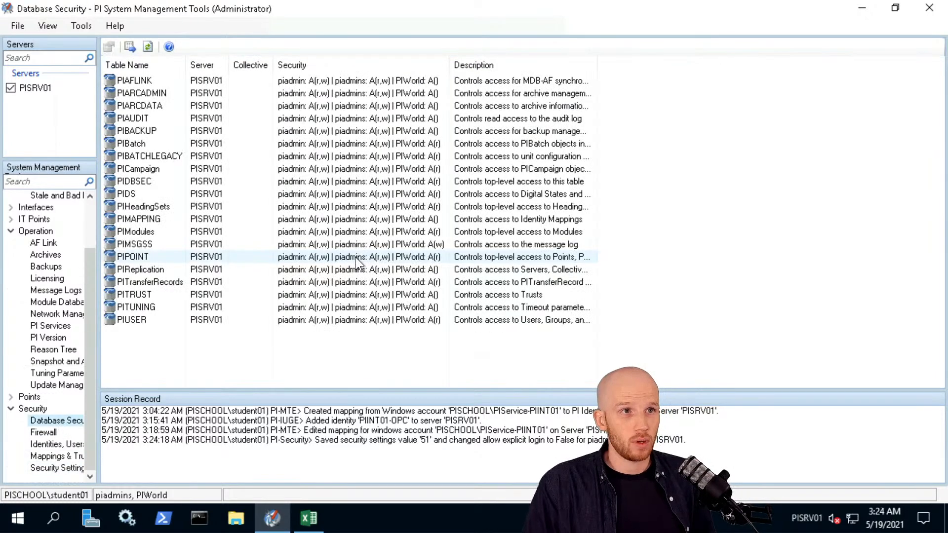